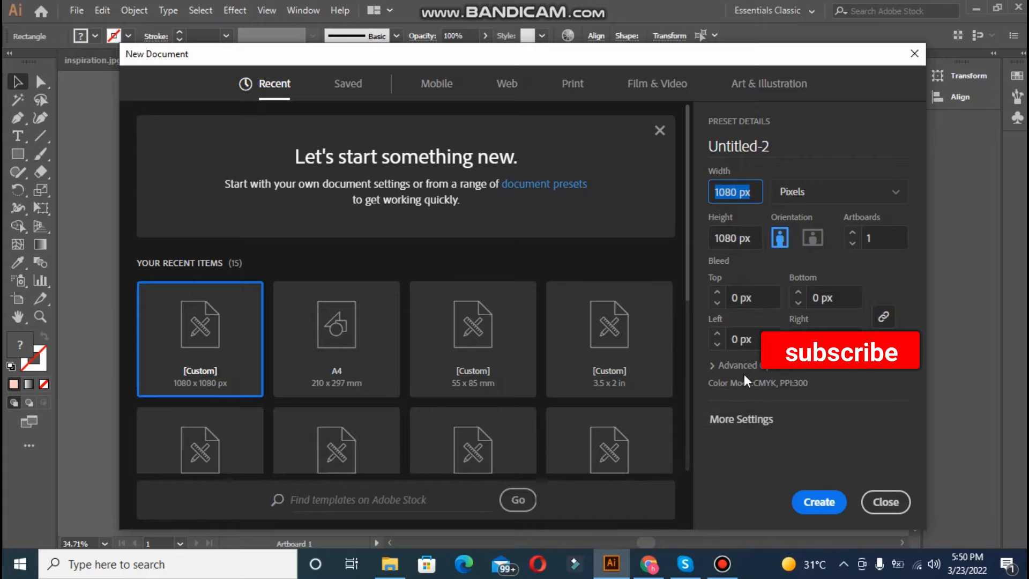
left_click(742, 365)
scroll(745, 370, "down", 2)
left_click(751, 335)
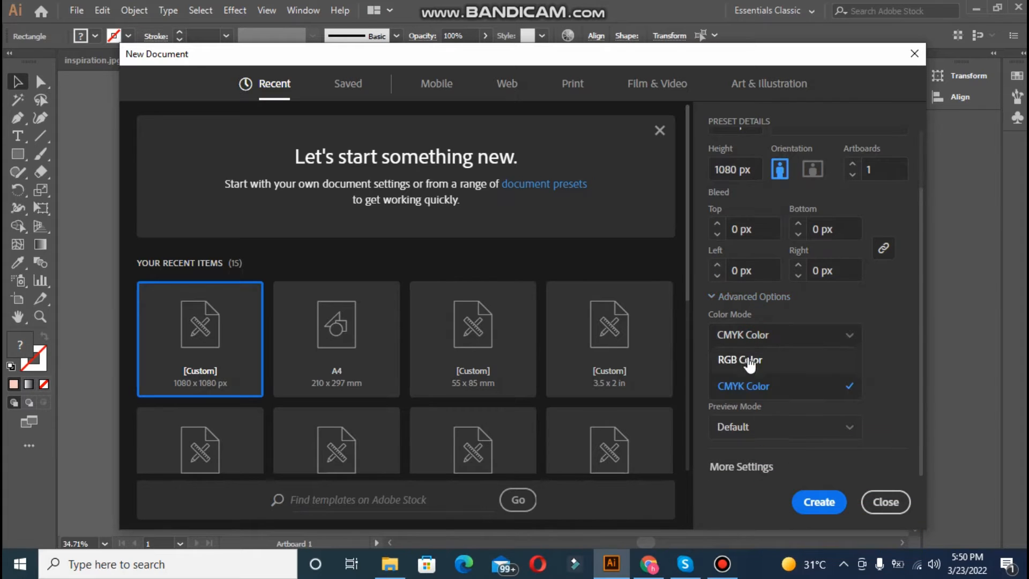
left_click(749, 361)
left_click(881, 504)
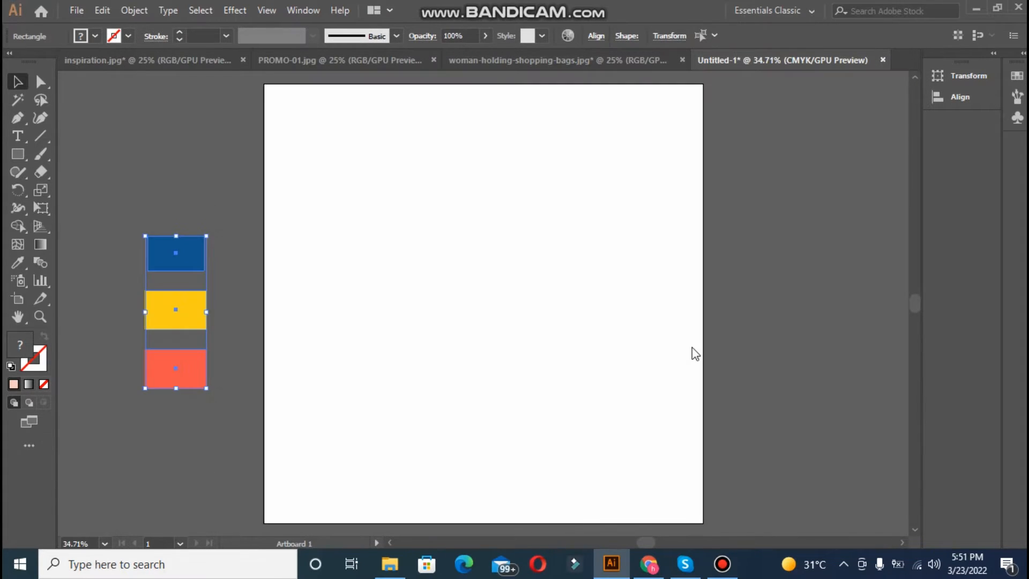
left_click(23, 149)
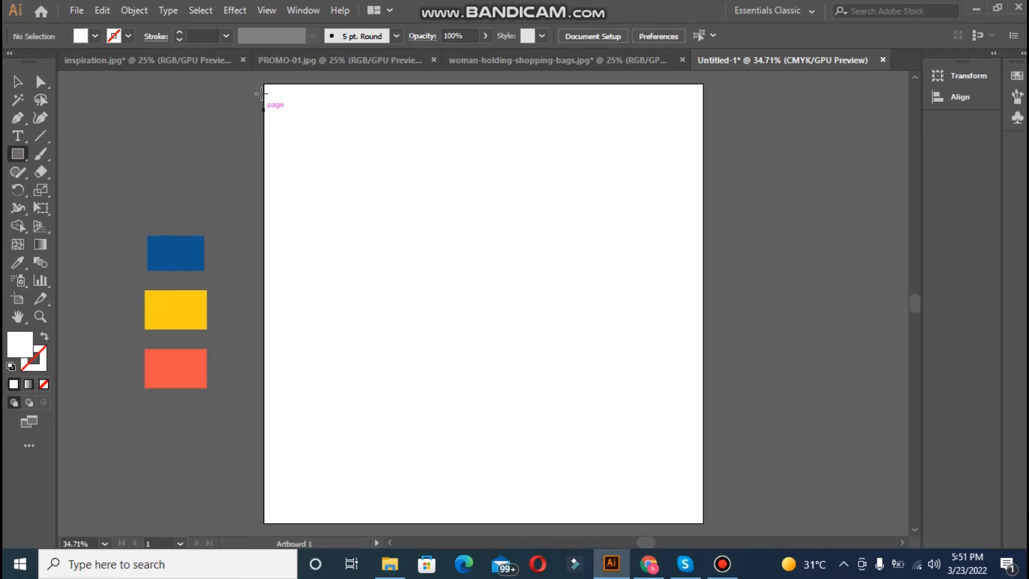
mouse_move(263, 84)
left_mouse_down()
mouse_move(501, 386)
mouse_move(659, 517)
mouse_move(703, 523)
left_mouse_up()
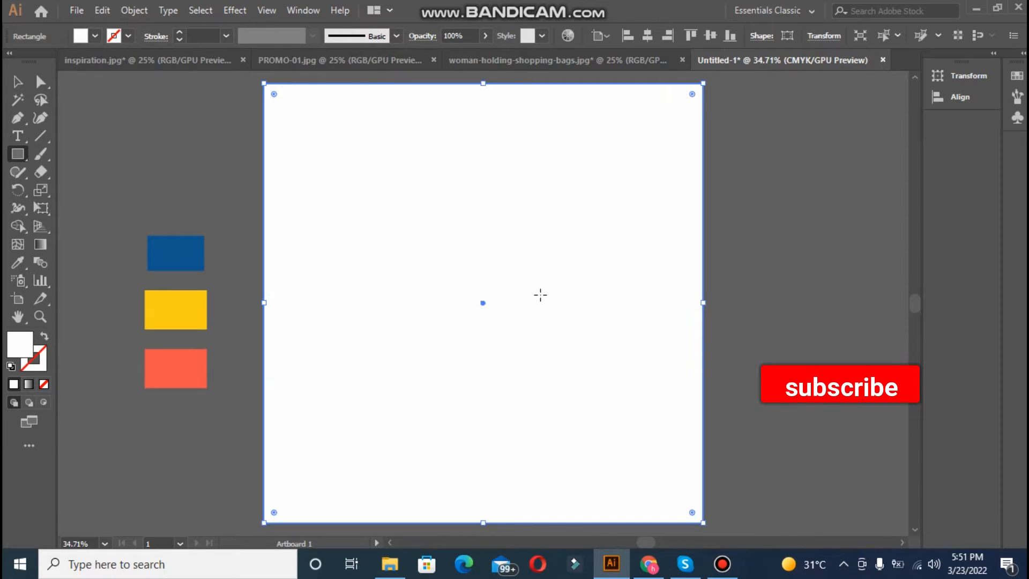
left_click(12, 86)
left_click(158, 134)
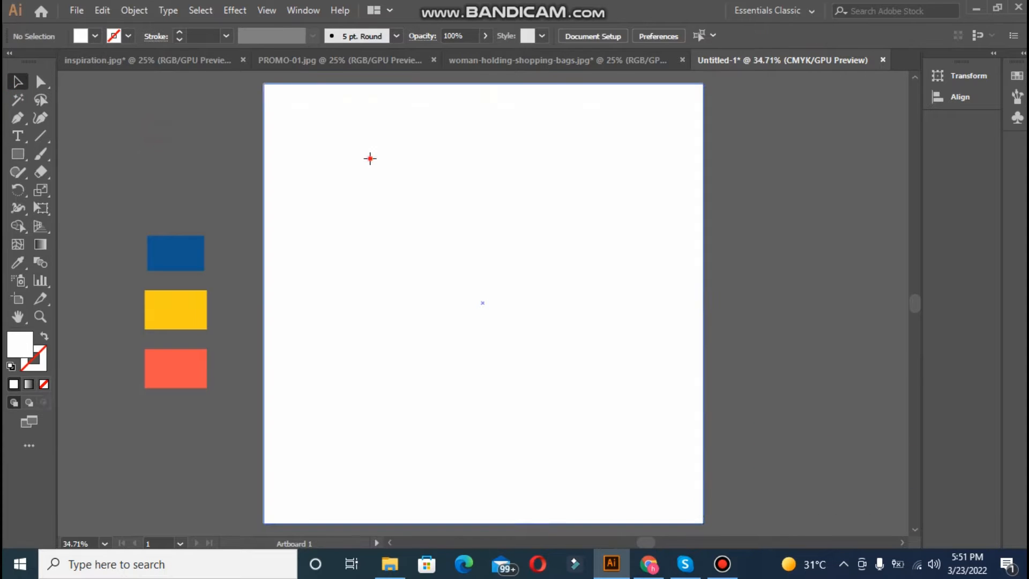
left_click(372, 161)
key("Delete")
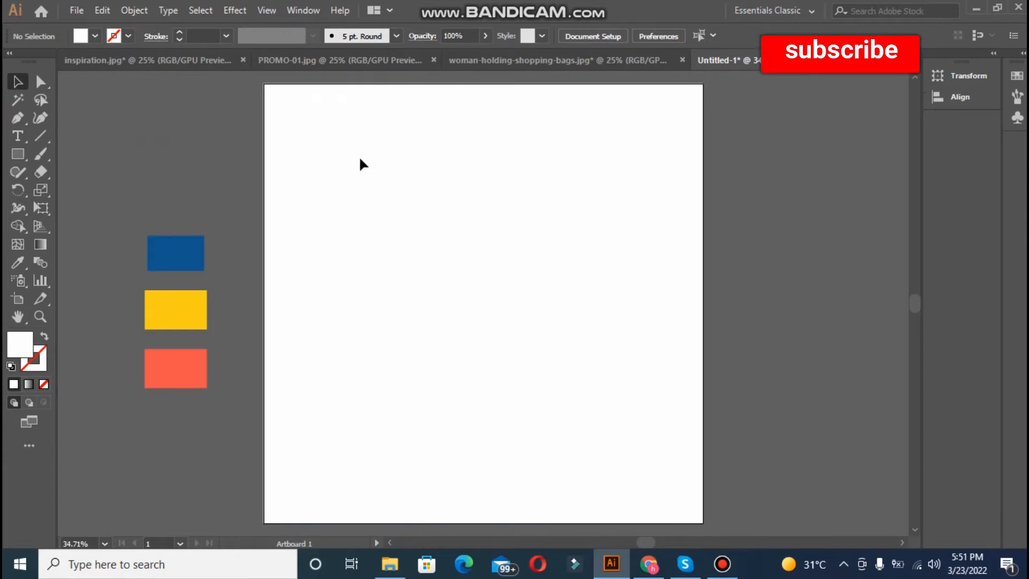
Step: Draw a circle about 609 px in diameter on the empty canvas beyond the artboard's upper-left corner
left_click(18, 155)
left_click_drag(18, 158, 64, 187)
key("ctrl+minus")
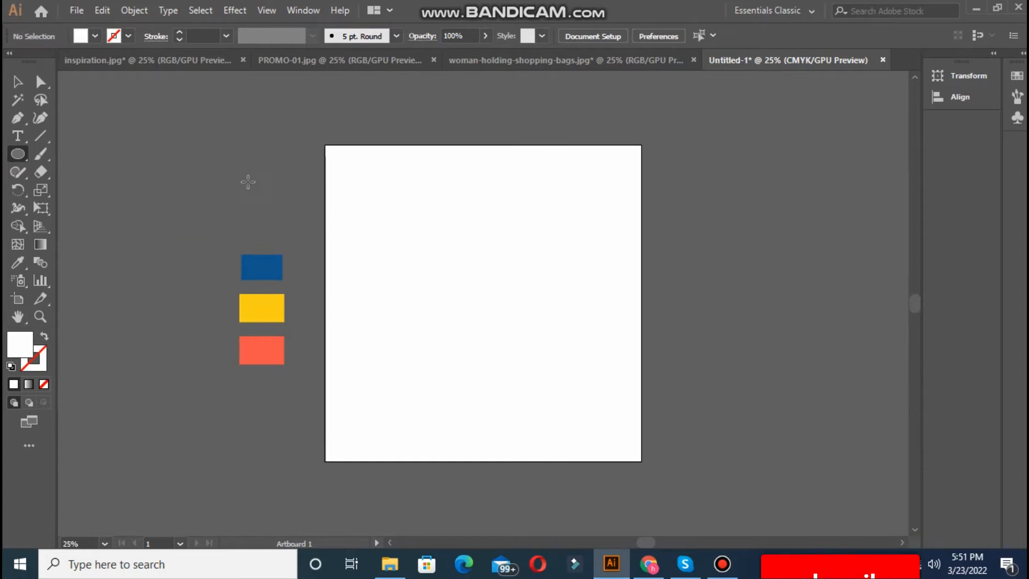
left_click_drag(916, 303, 916, 294)
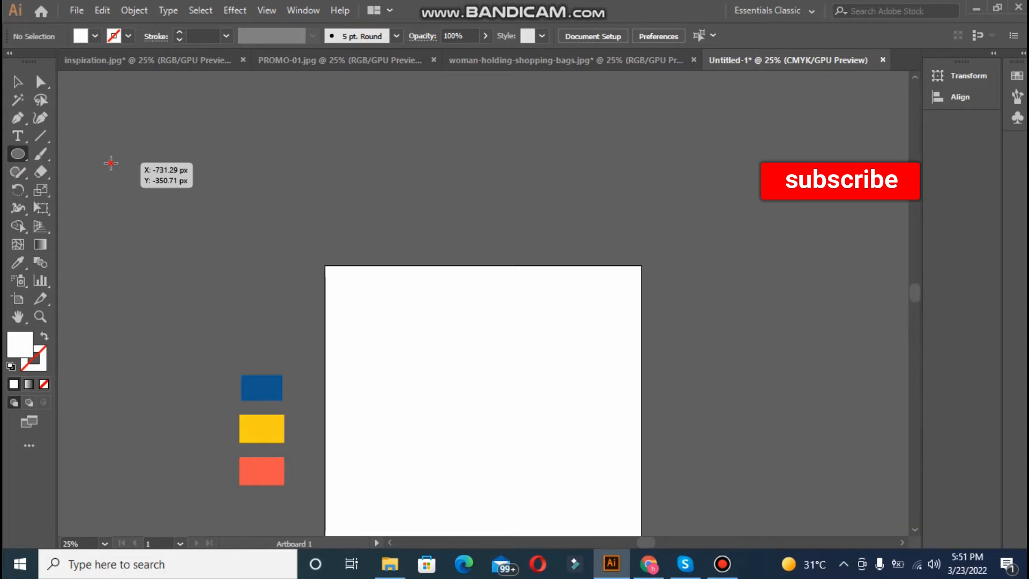
left_click_drag(111, 162, 288, 327)
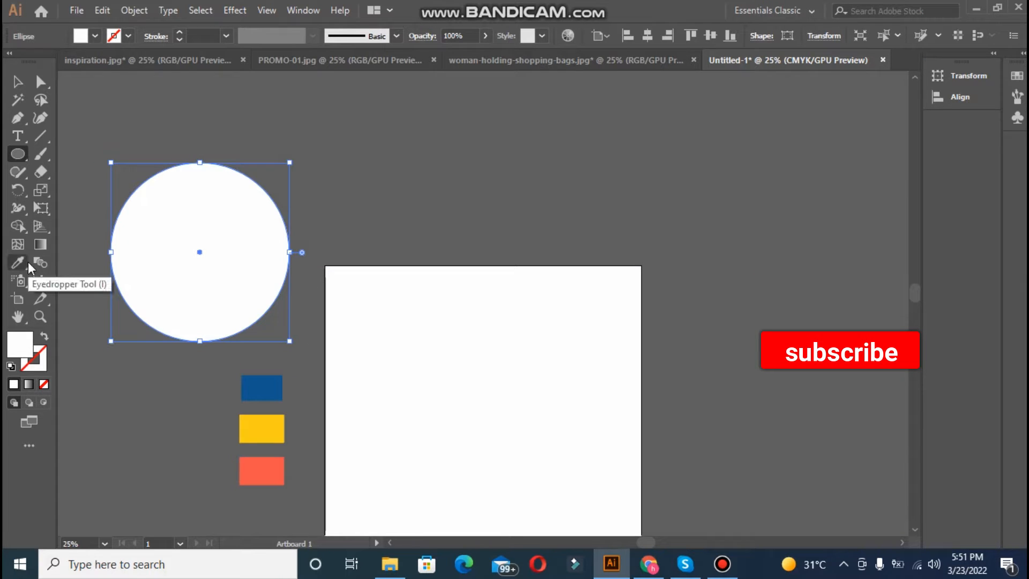
Step: Sample the coral swatch for the circle and make it the stroke colour, leaving no fill
left_click(253, 470)
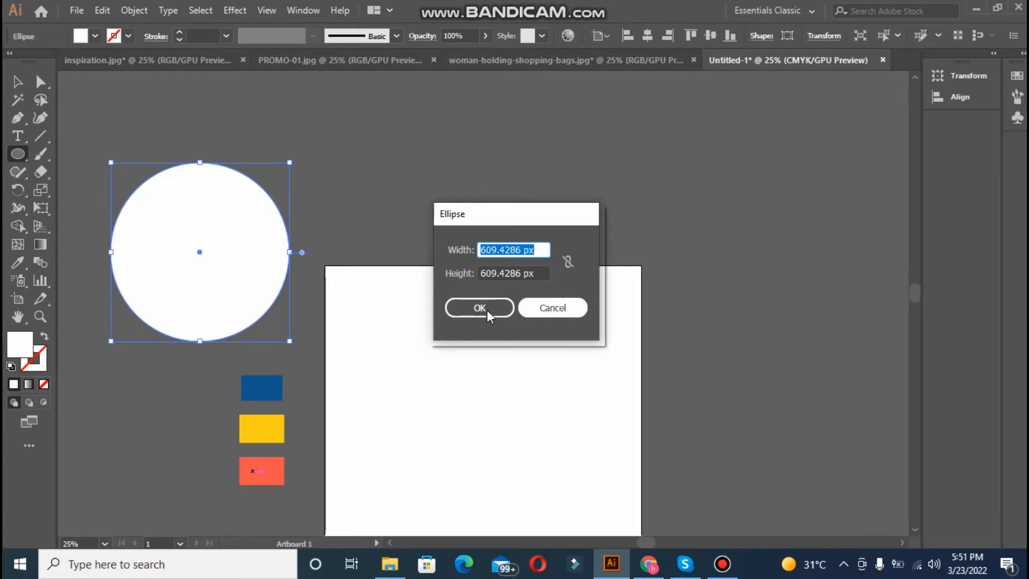
left_click(522, 307)
left_click(19, 262)
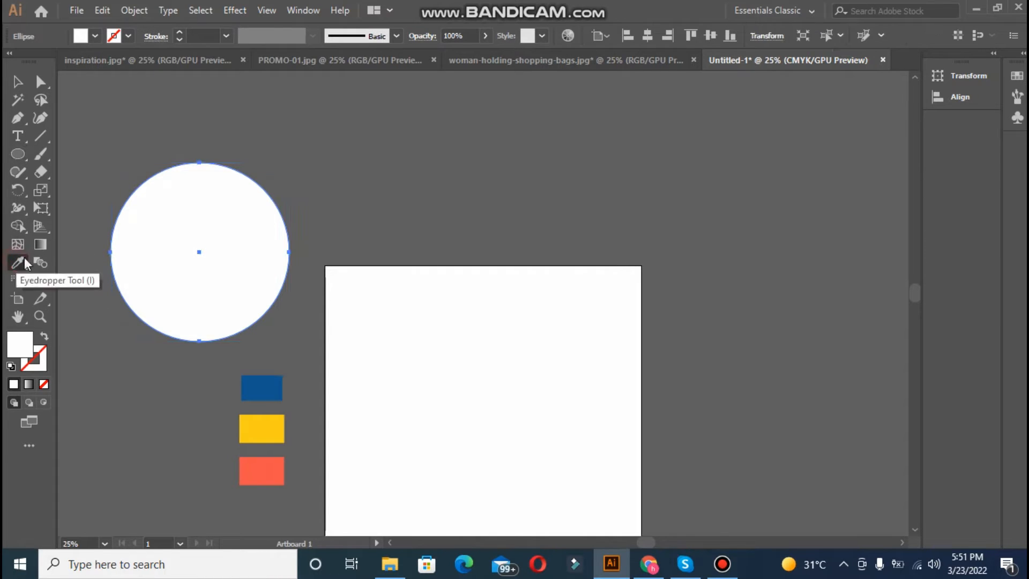
left_click(260, 472)
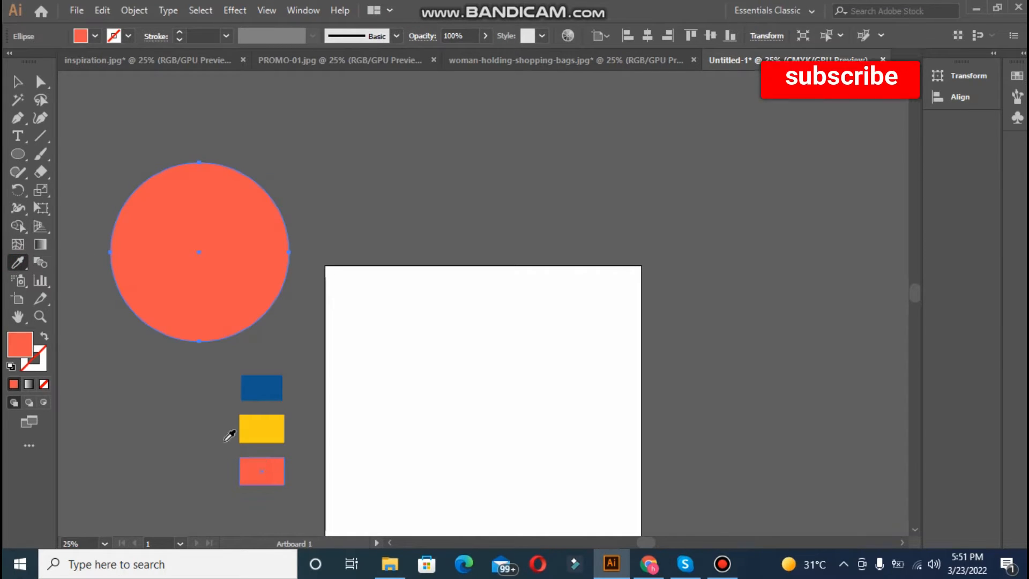
left_click(44, 336)
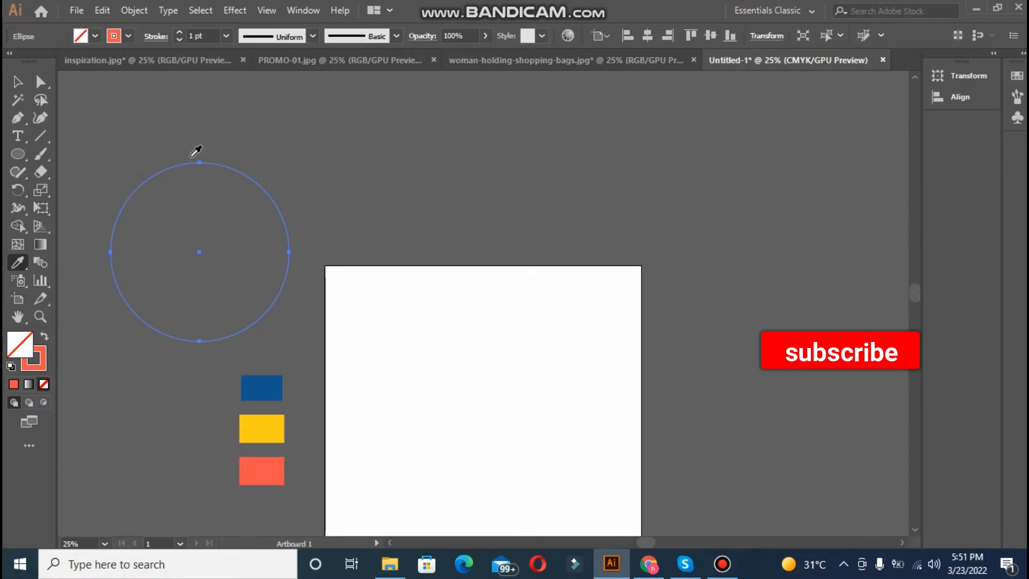
Step: Set the circle's stroke weight to 42 pt and its opacity to 25%
left_click(181, 34)
left_click(182, 33)
left_click(181, 33)
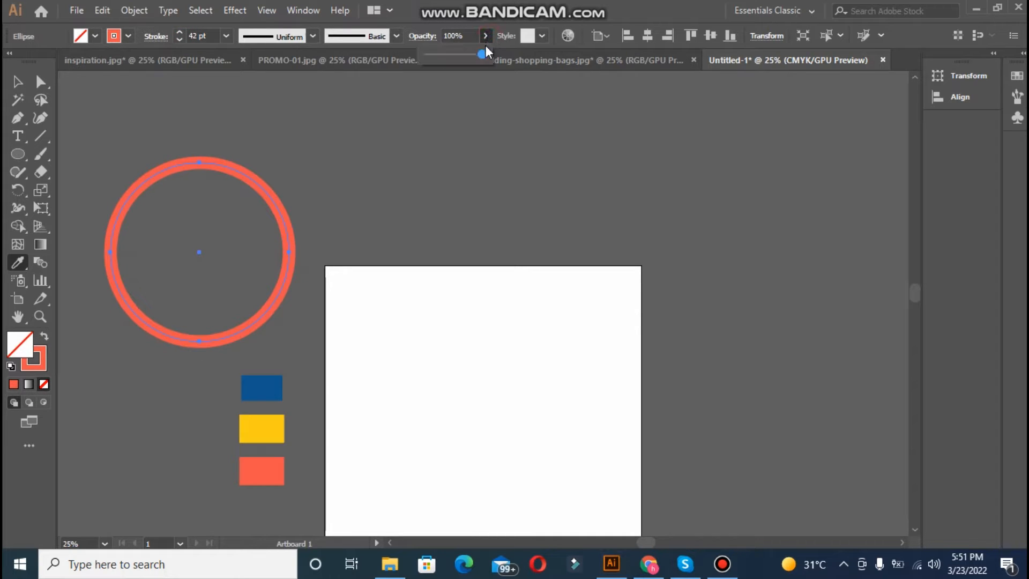
left_click_drag(486, 52, 442, 58)
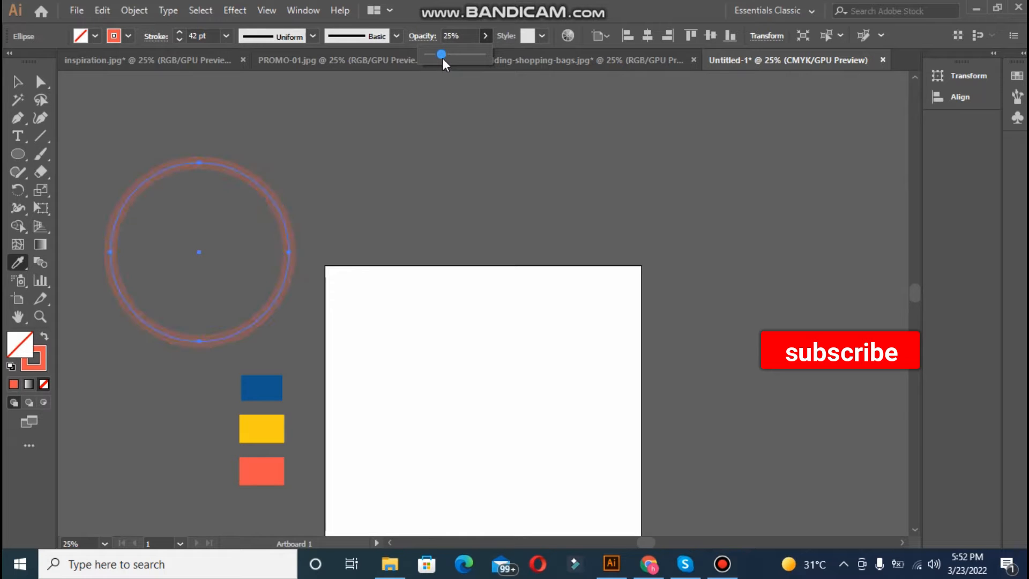
Step: Enlarge the coral ring and place it over the artboard's upper-right corner
left_click(15, 82)
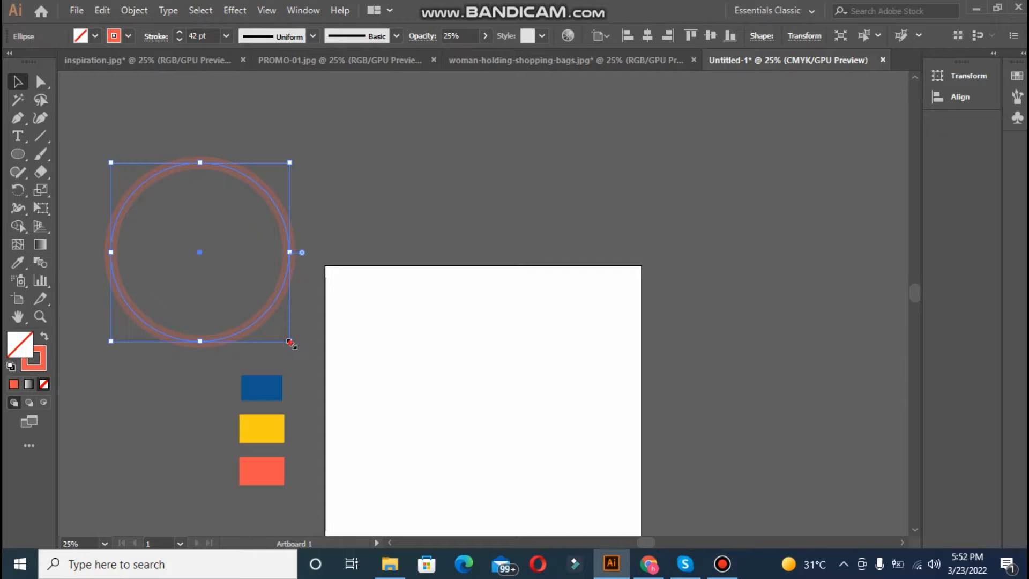
left_click_drag(290, 341, 654, 414)
left_click(789, 373)
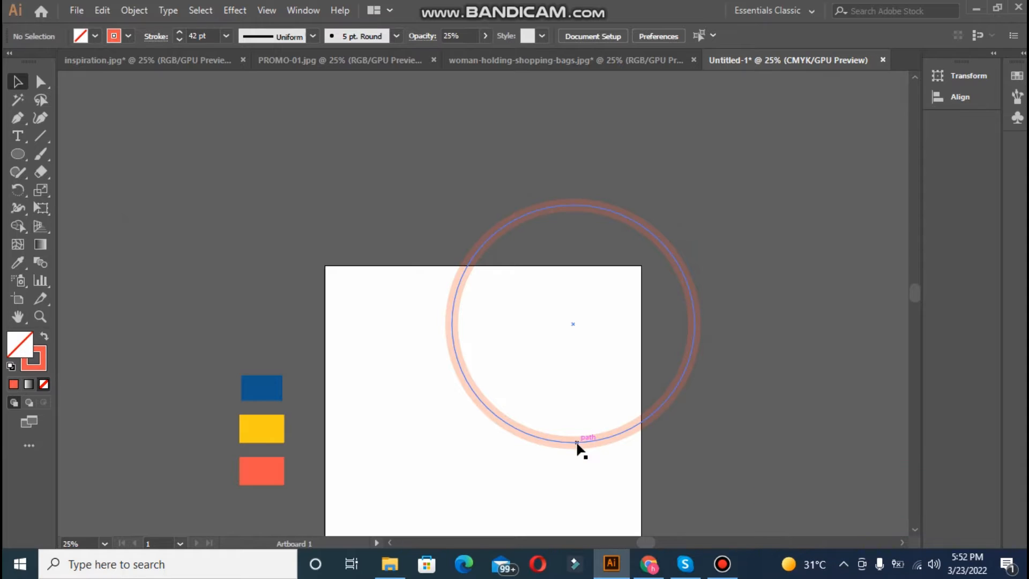
Step: Duplicate the ring slightly up and to the right, and scale the copy down a little around its centre
left_click_drag(577, 443, 597, 426)
left_click(589, 431)
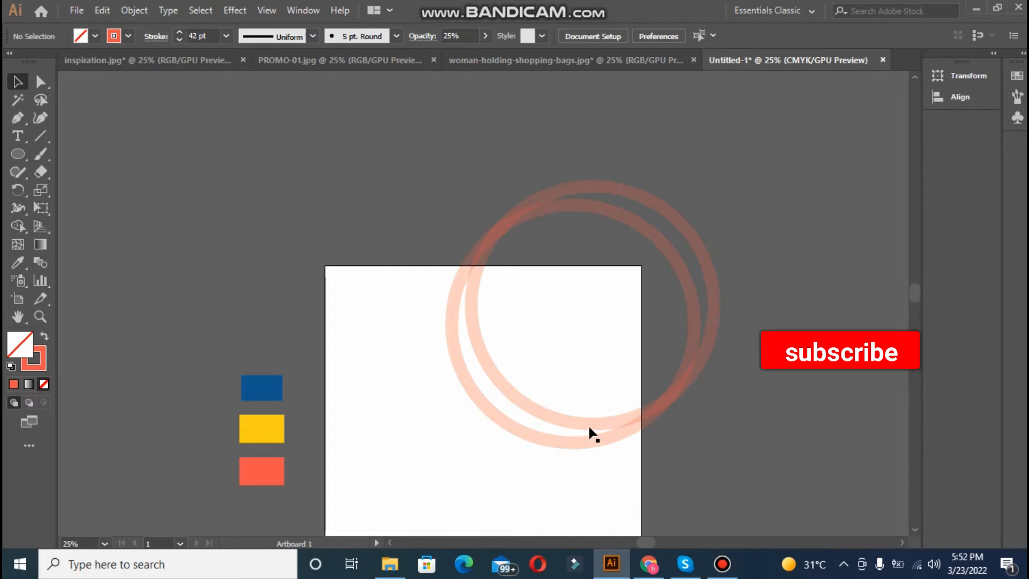
left_click(589, 426)
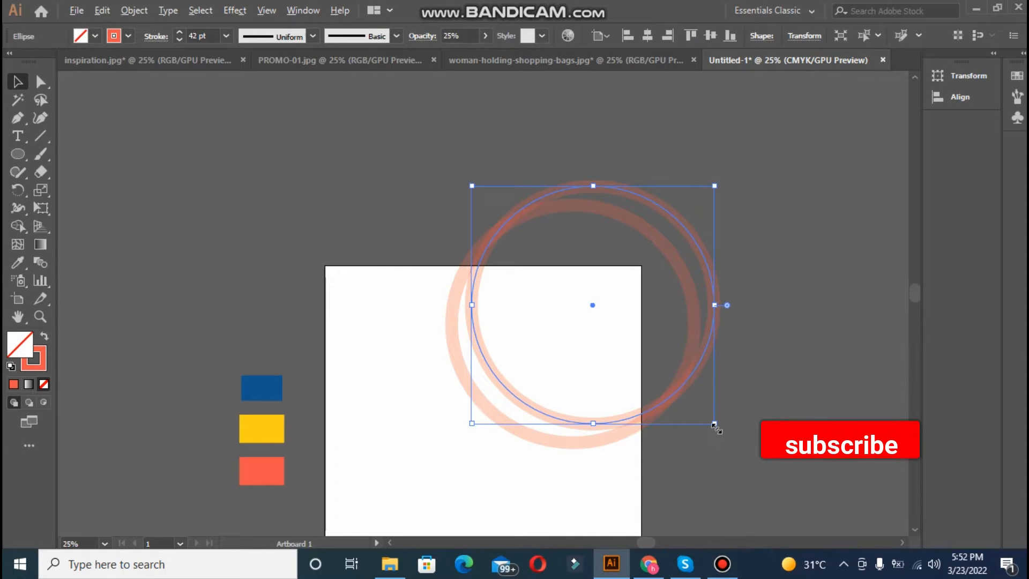
left_click_drag(717, 423, 706, 420)
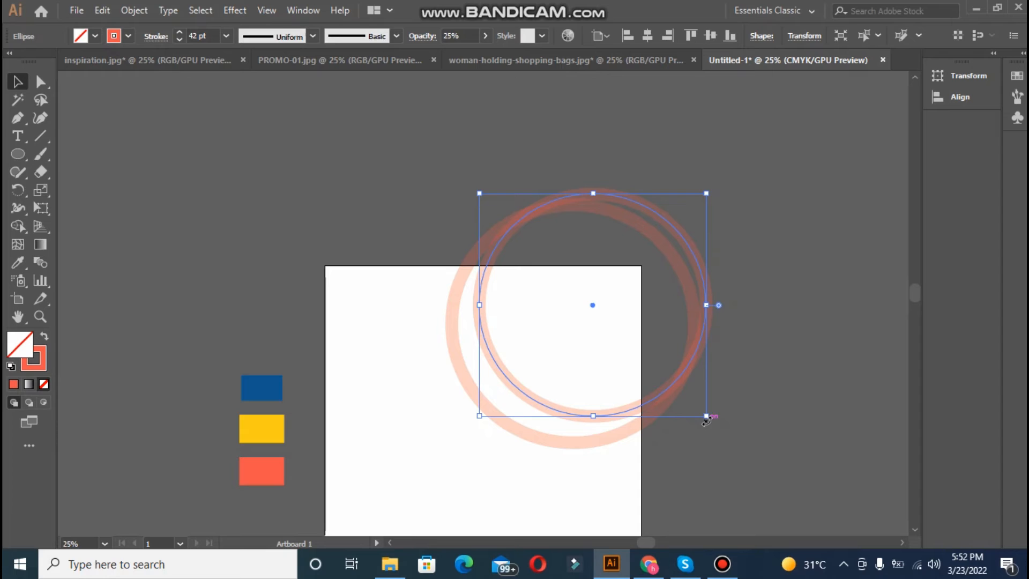
left_click(763, 445)
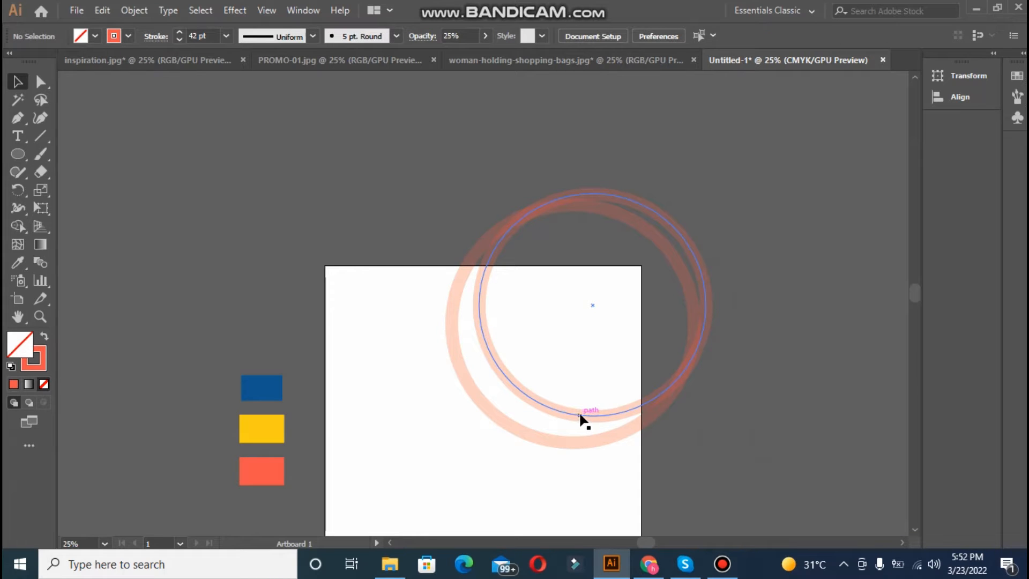
Step: Copy the smaller ring further up and to the right, and adjust the copy's spacing
left_click_drag(579, 413, 606, 399)
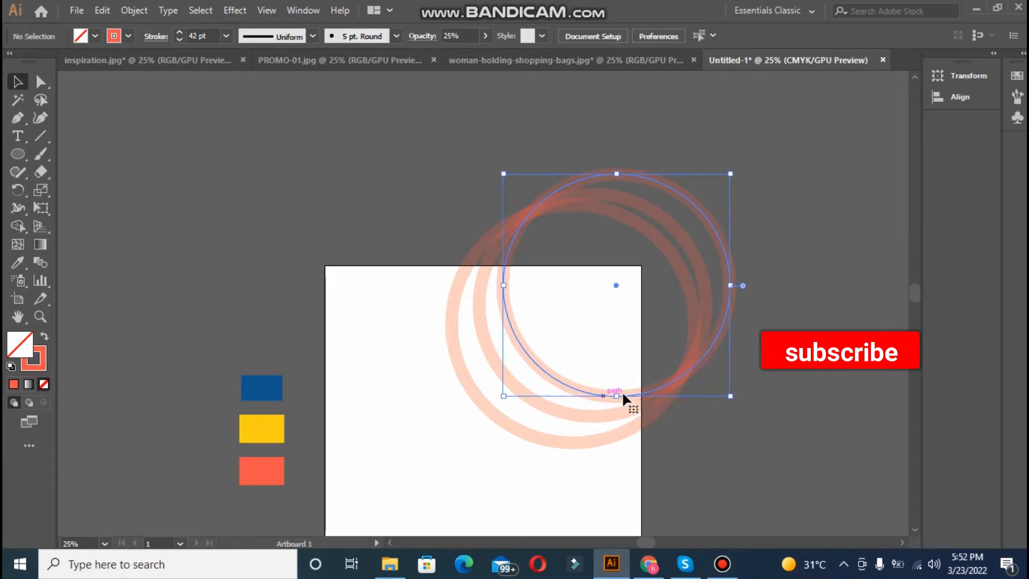
left_click(720, 409)
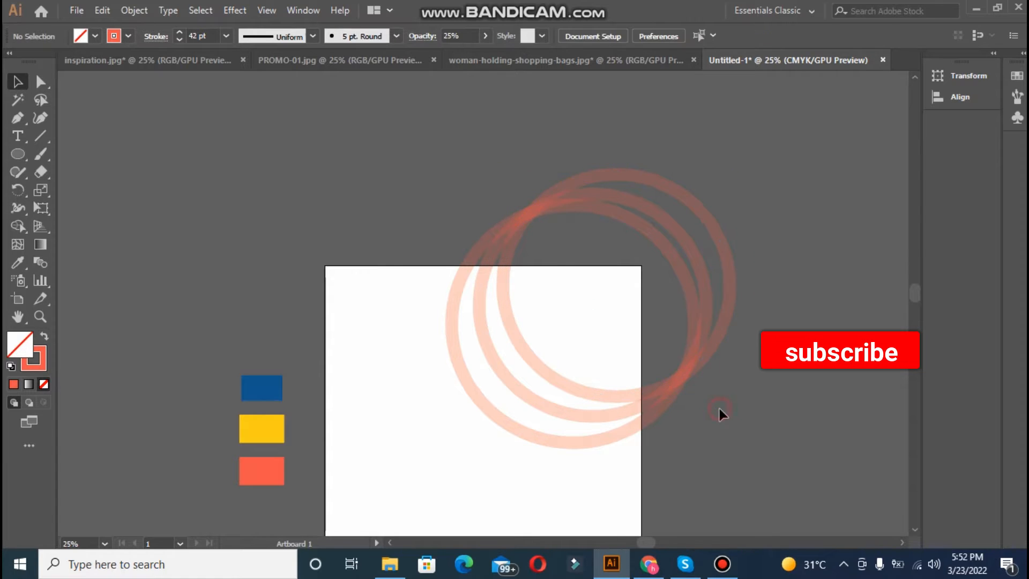
left_click(632, 393)
left_click_drag(631, 393, 638, 395)
left_click(765, 475)
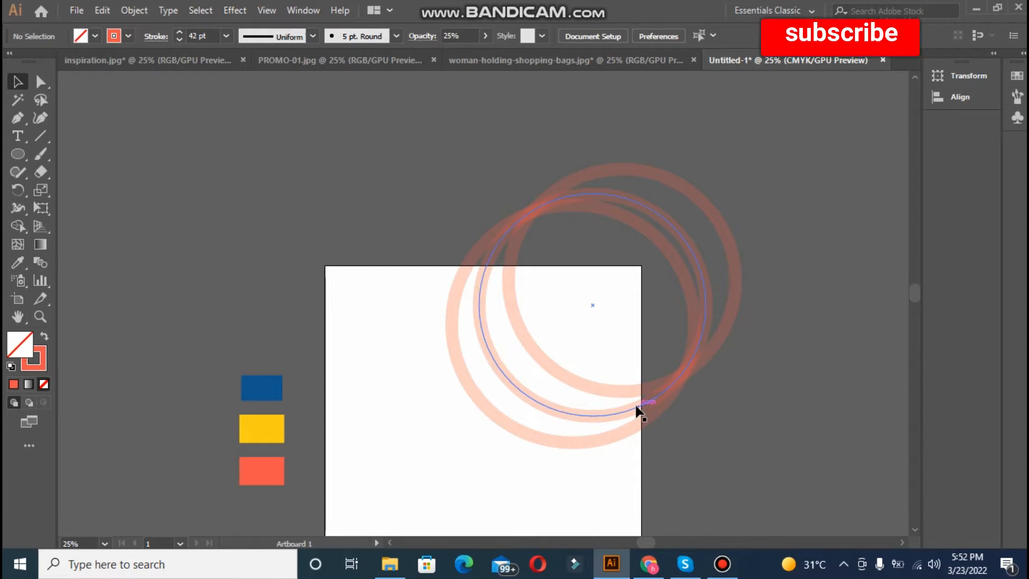
Step: Repeat the ring copies diagonally up and to the right to form an overlapping series beyond the artboard corner
left_click_drag(584, 415, 660, 320)
left_click(713, 446)
left_click(728, 452)
left_click(742, 443)
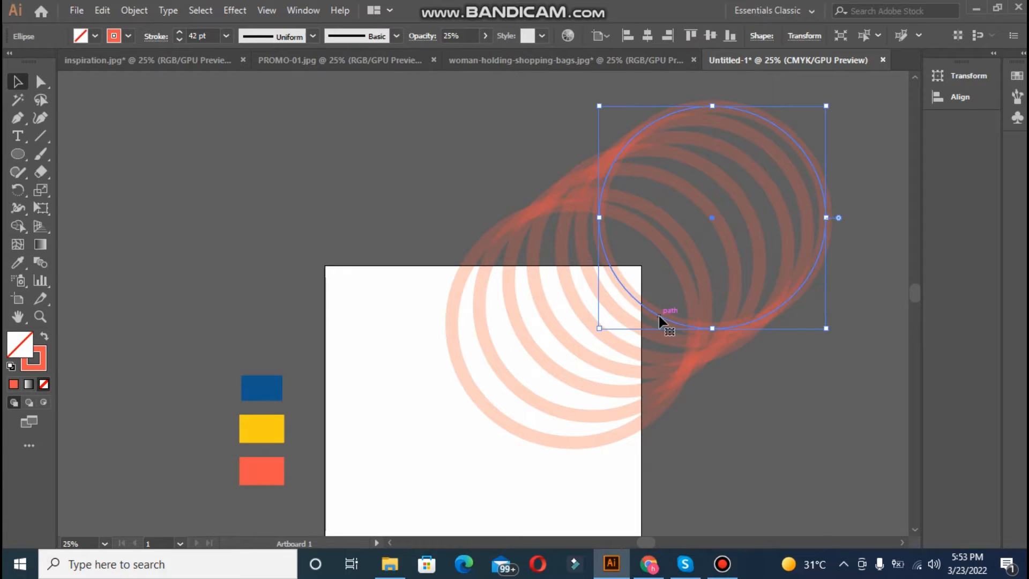
left_click(803, 477)
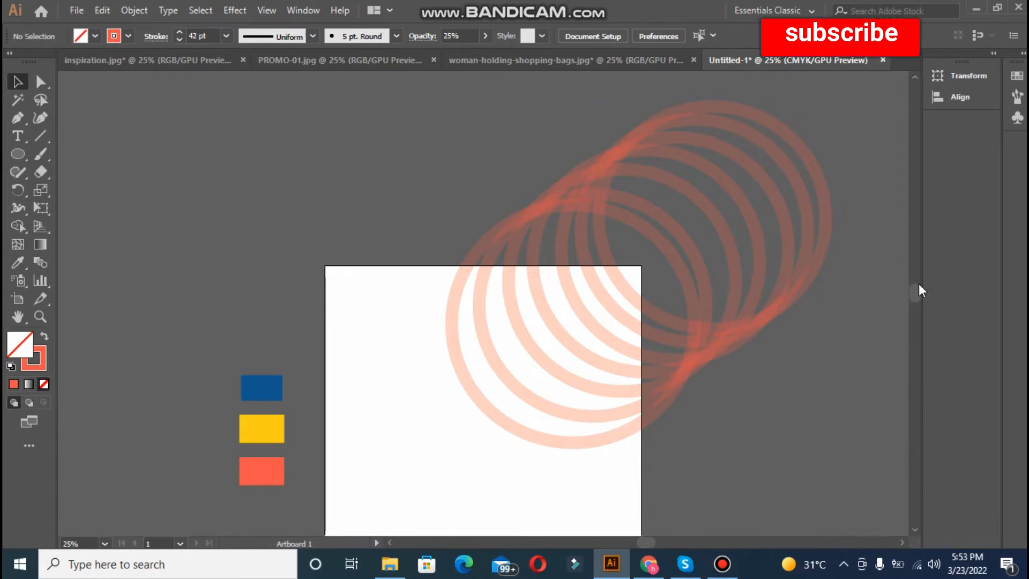
Step: Draw a new circle, move it over the artboard's lower-left area, and fill it with the blue swatch colour
left_click_drag(920, 289, 920, 300)
left_click(18, 153)
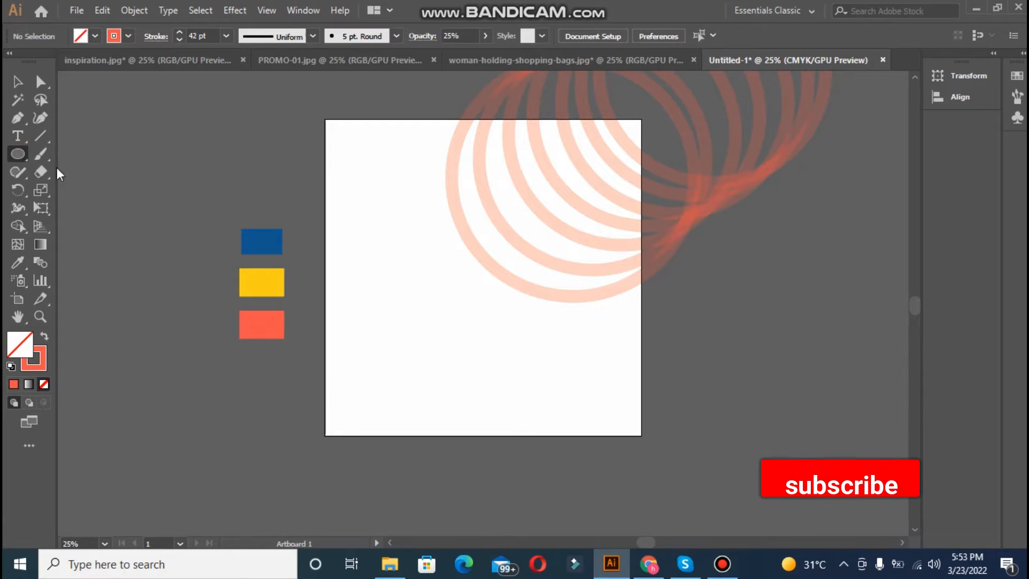
left_click_drag(96, 164, 303, 370)
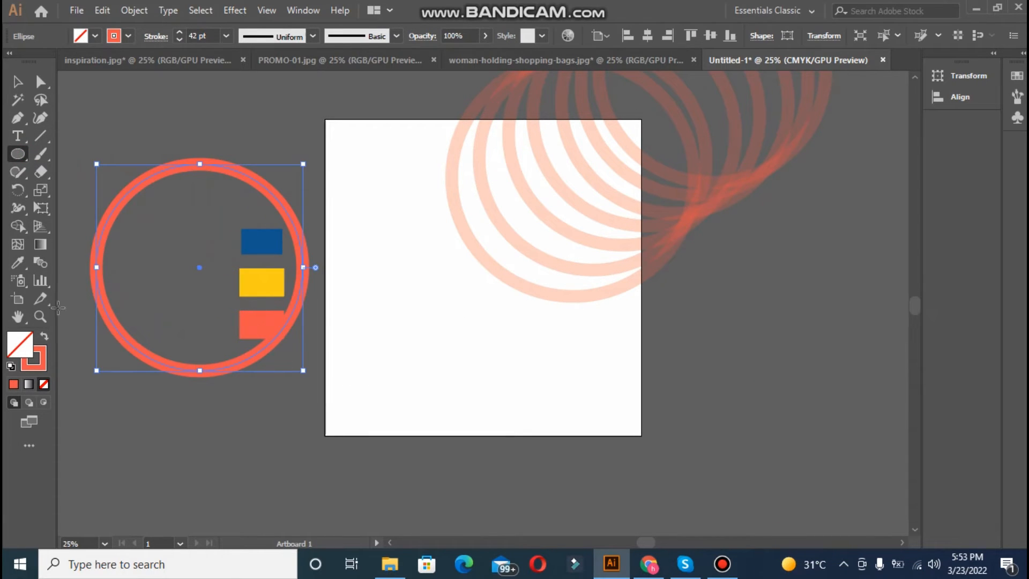
key("v")
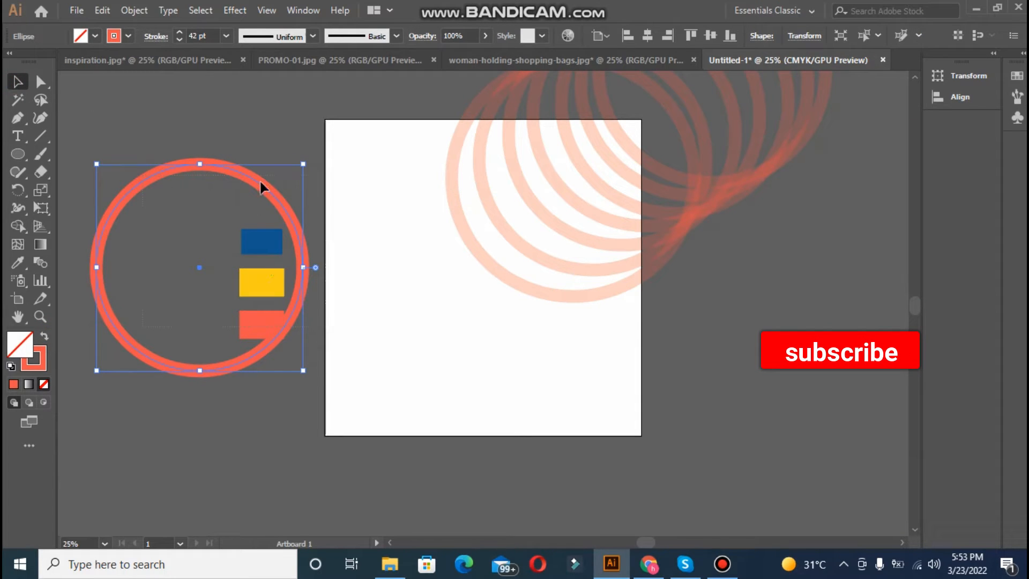
left_click_drag(448, 349, 445, 339)
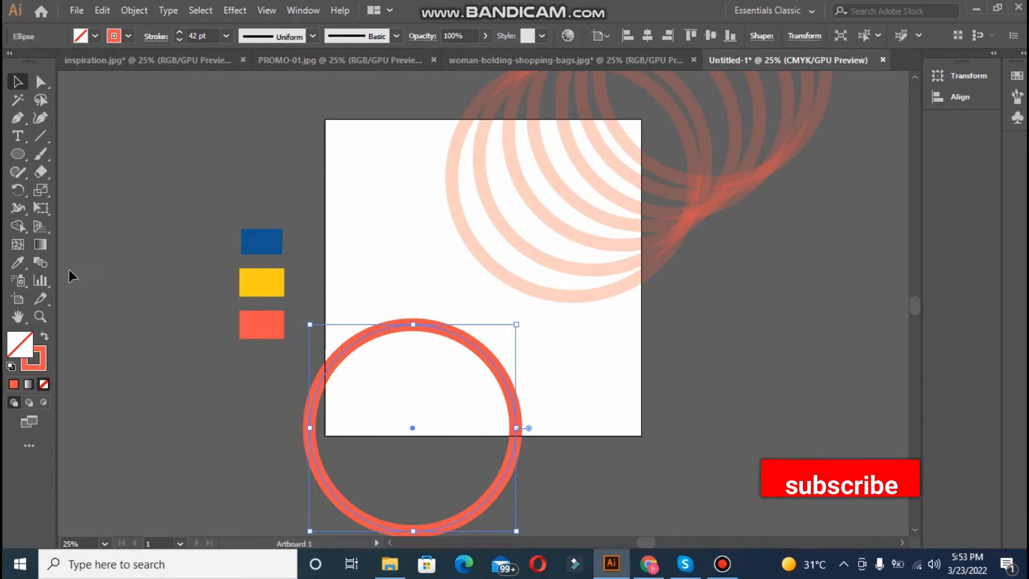
left_click(20, 263)
left_click(275, 237)
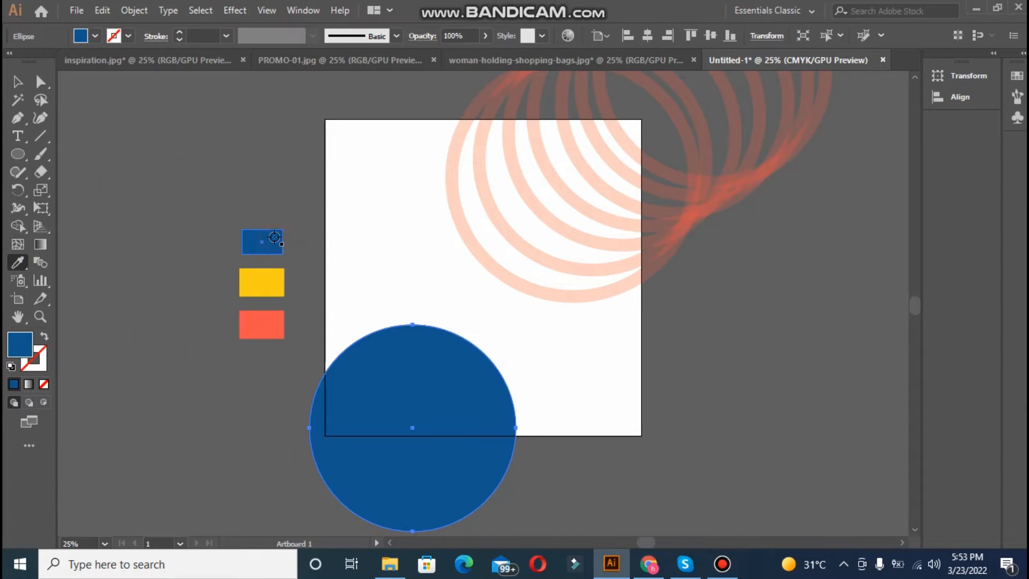
Step: Move the blue circle up and left, and enlarge it slightly so it overlaps the artboard's lower-left corner
left_click(18, 81)
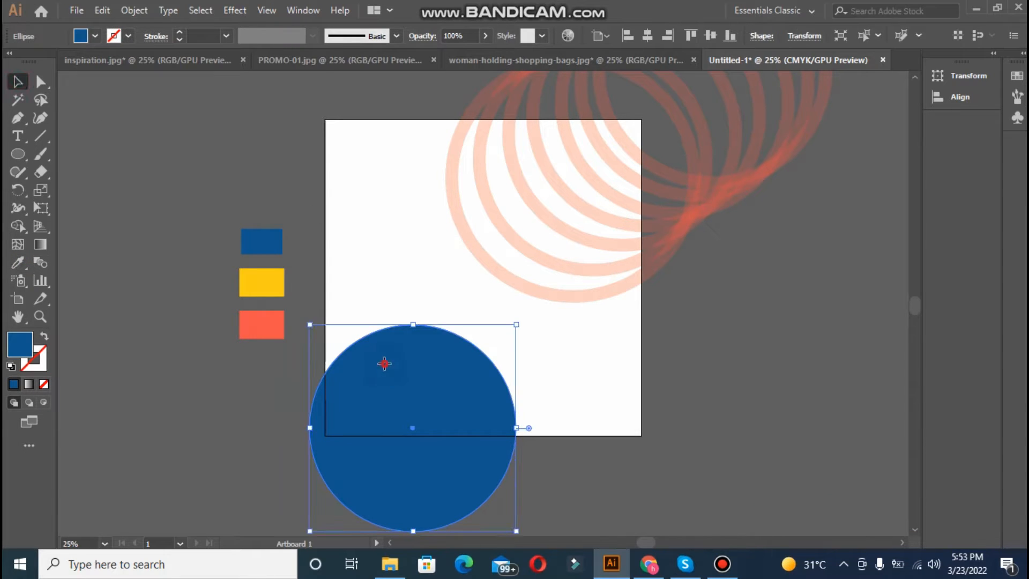
left_click_drag(384, 363, 367, 321)
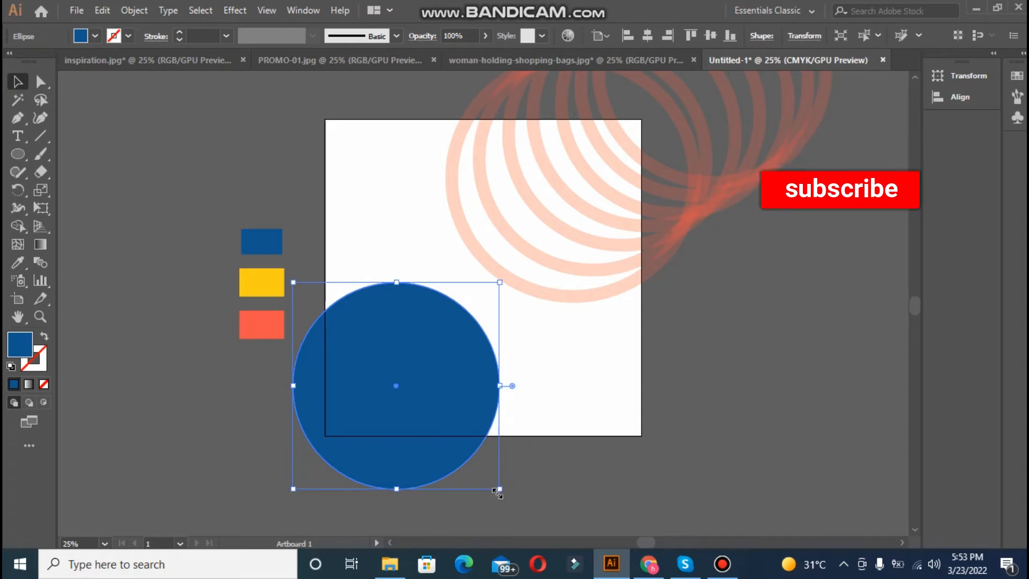
left_click_drag(500, 489, 548, 505)
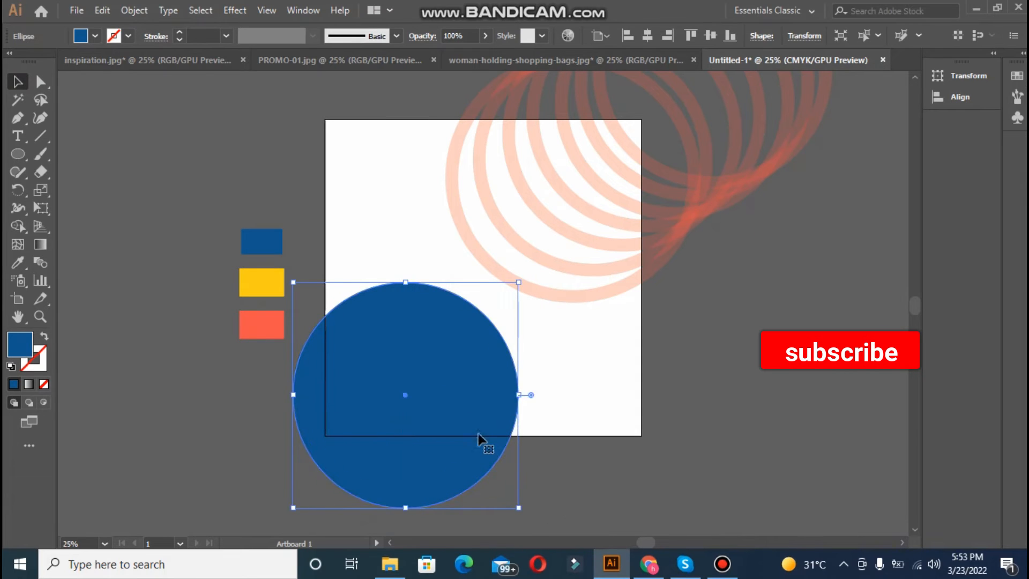
left_click_drag(479, 438, 470, 418)
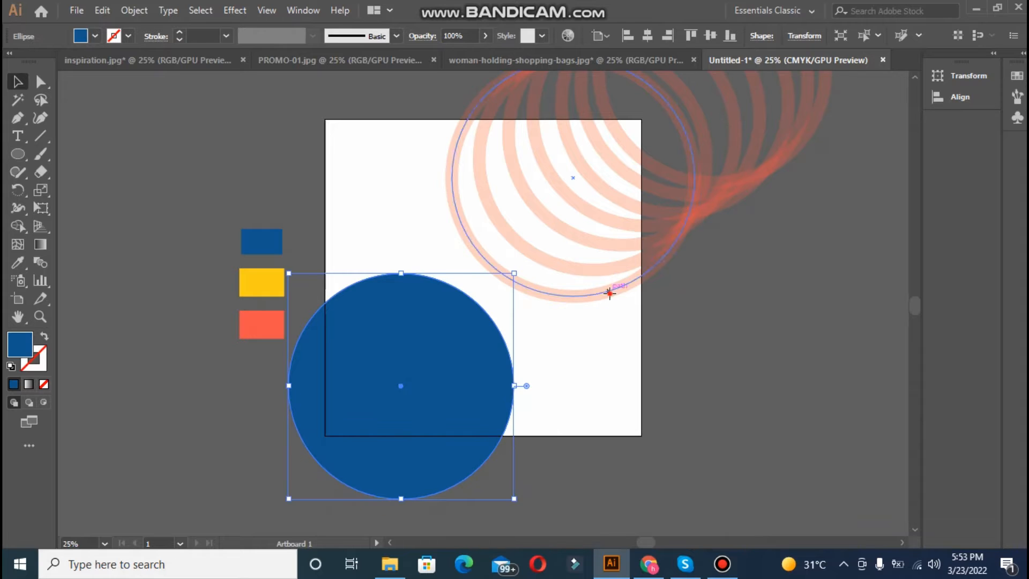
Step: Select all the overlapping coral rings and lower their opacity to 21%
left_click(609, 293)
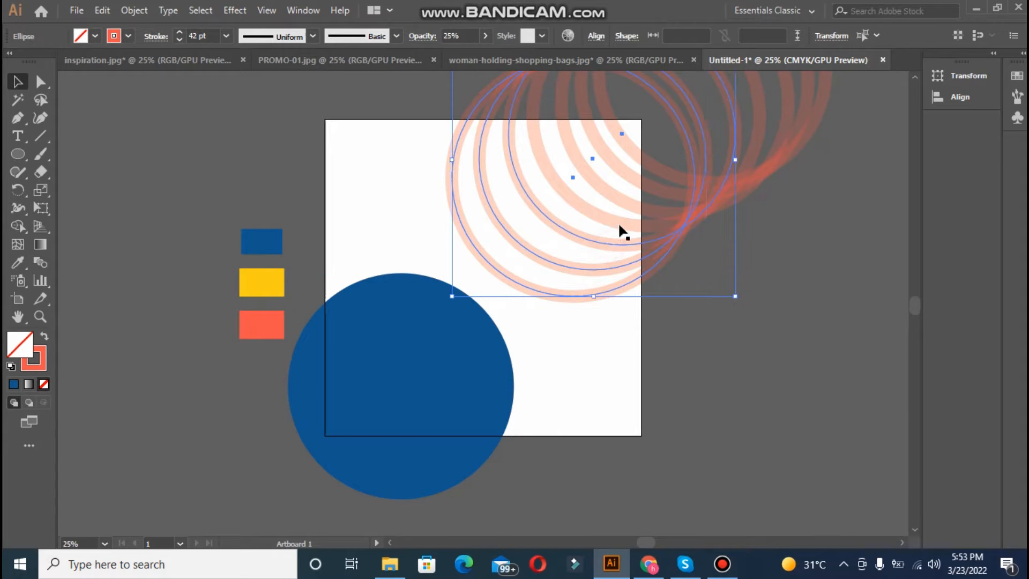
left_click_drag(629, 202, 649, 162)
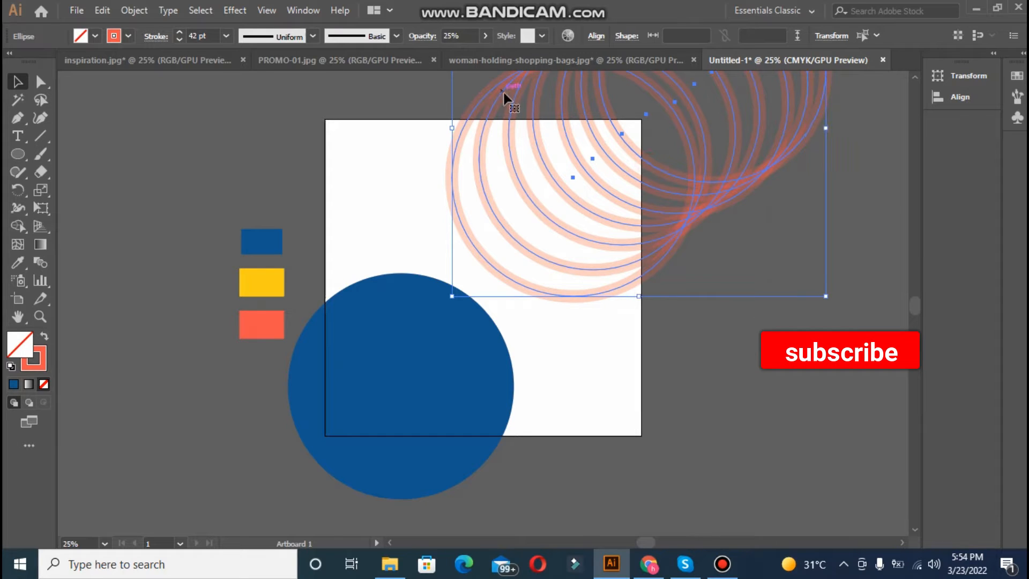
left_click(484, 36)
left_click_drag(442, 55, 439, 56)
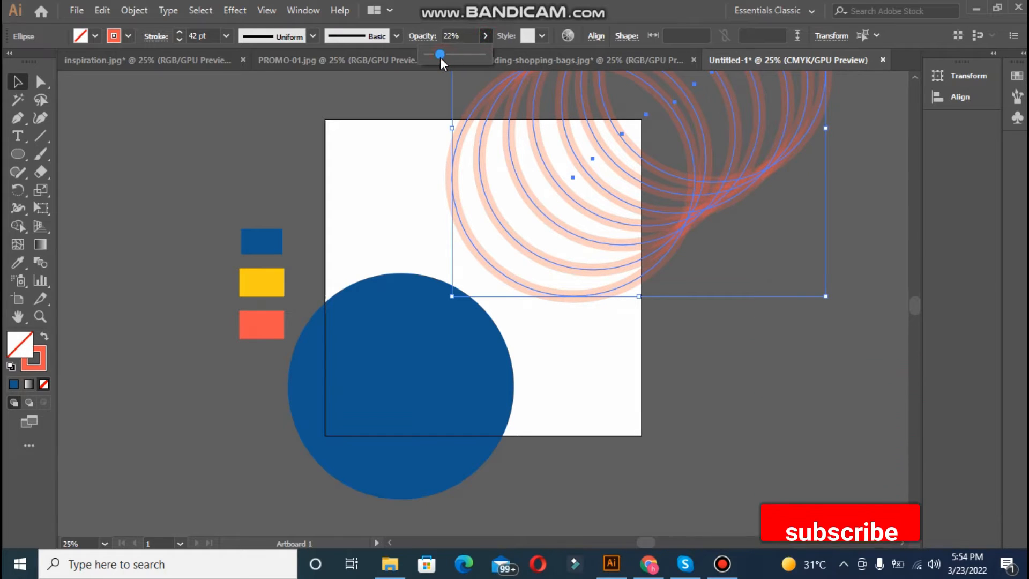
left_click(402, 155)
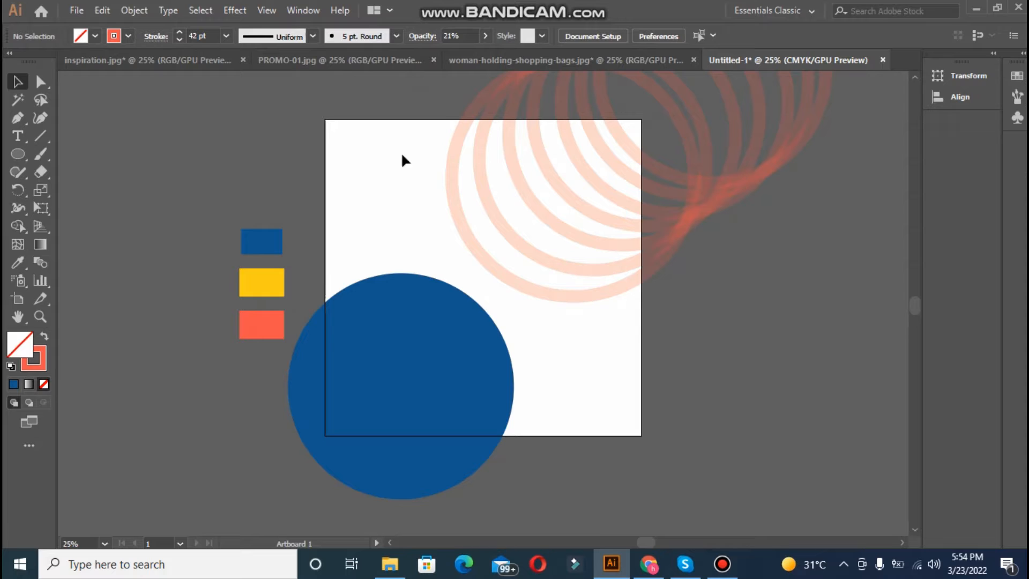
Step: Rotate the blue circle slightly counter-clockwise in isolation mode
double_click(364, 301)
left_click_drag(283, 268, 272, 282)
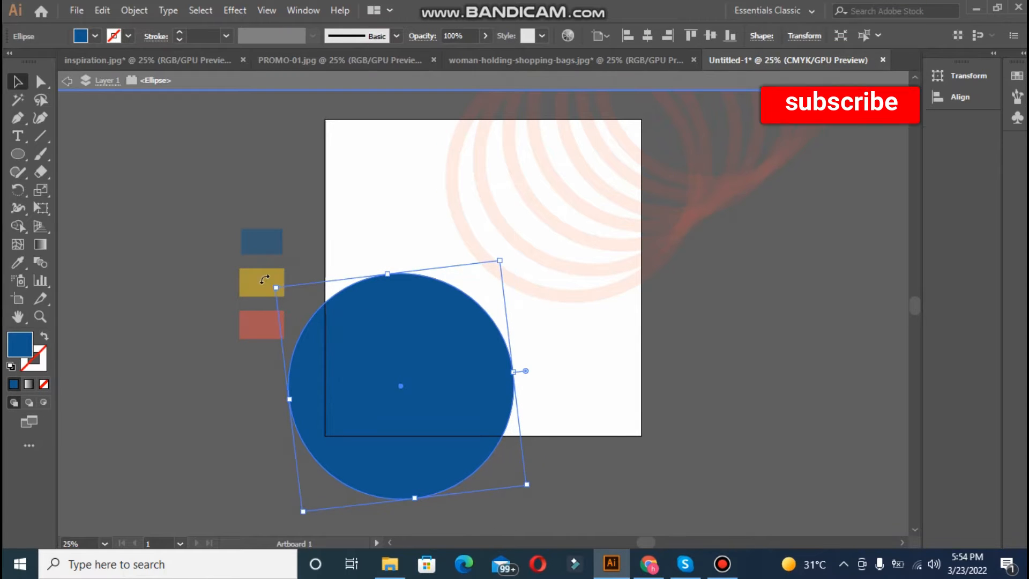
double_click(204, 420)
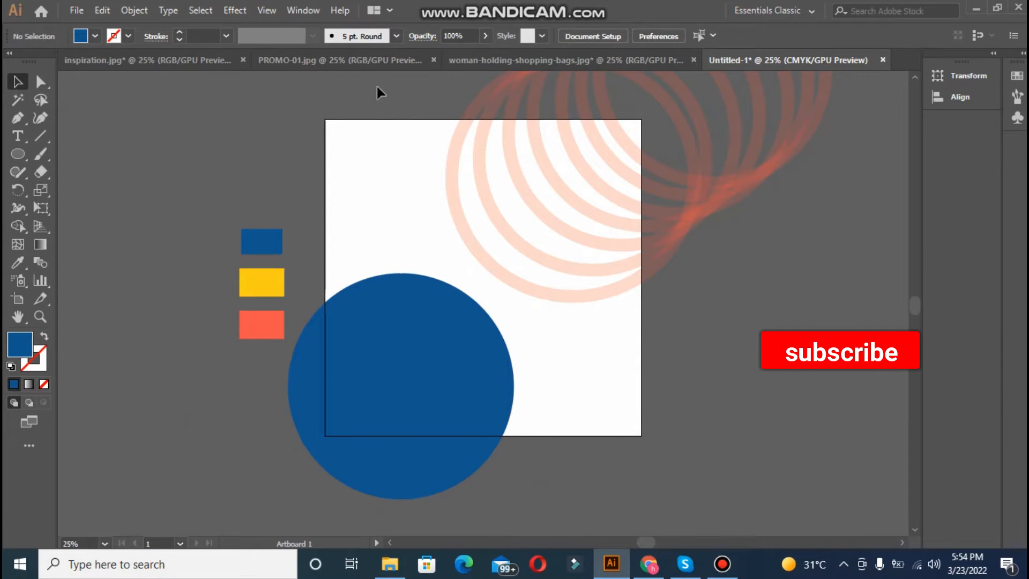
Step: Copy the woman artwork from woman-holding-shopping-bags.jpg into the Untitled-1 document, and scale it down over the blue circle
left_click(526, 58)
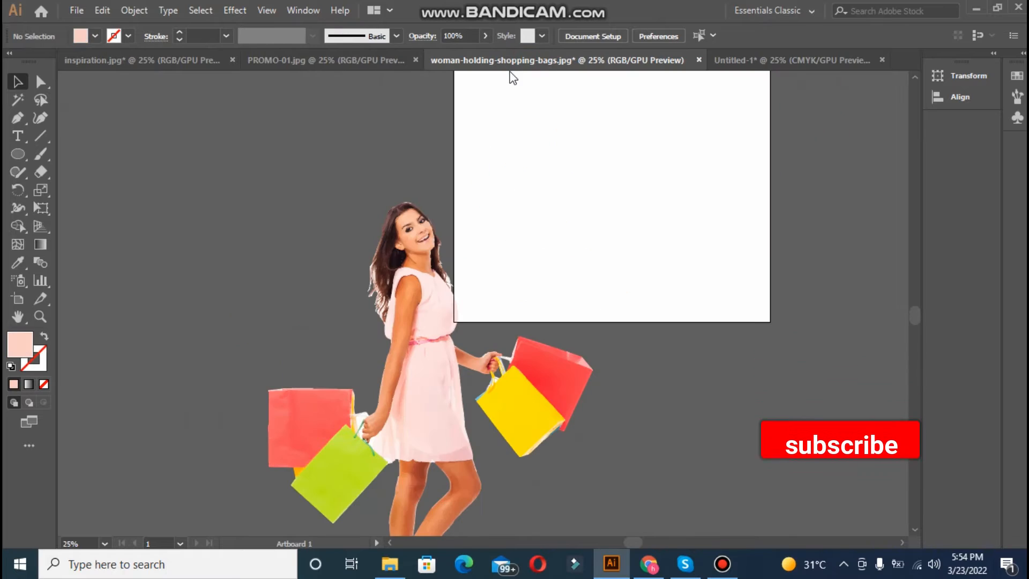
left_click(383, 256)
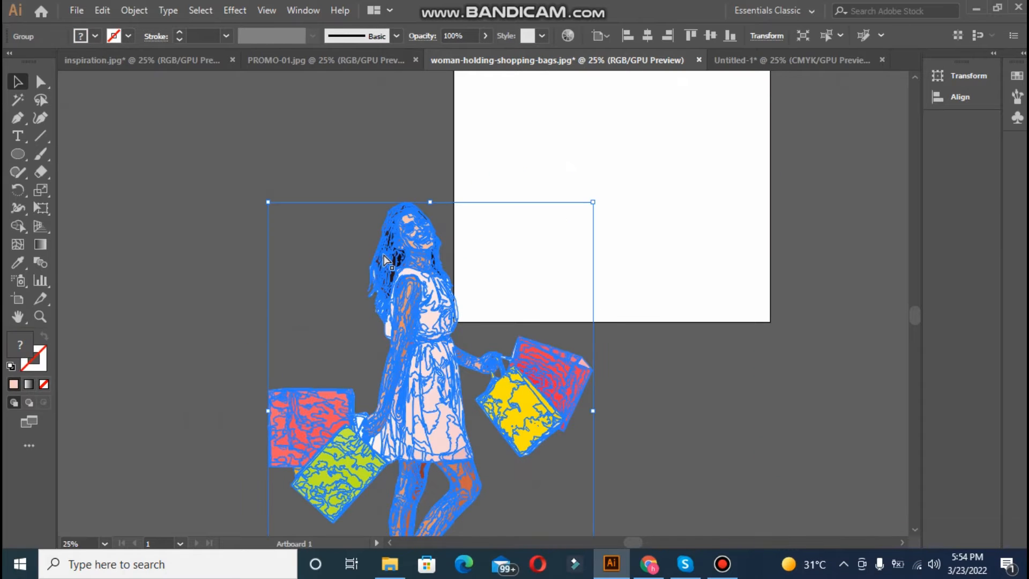
left_click(796, 66)
key("ctrl+v")
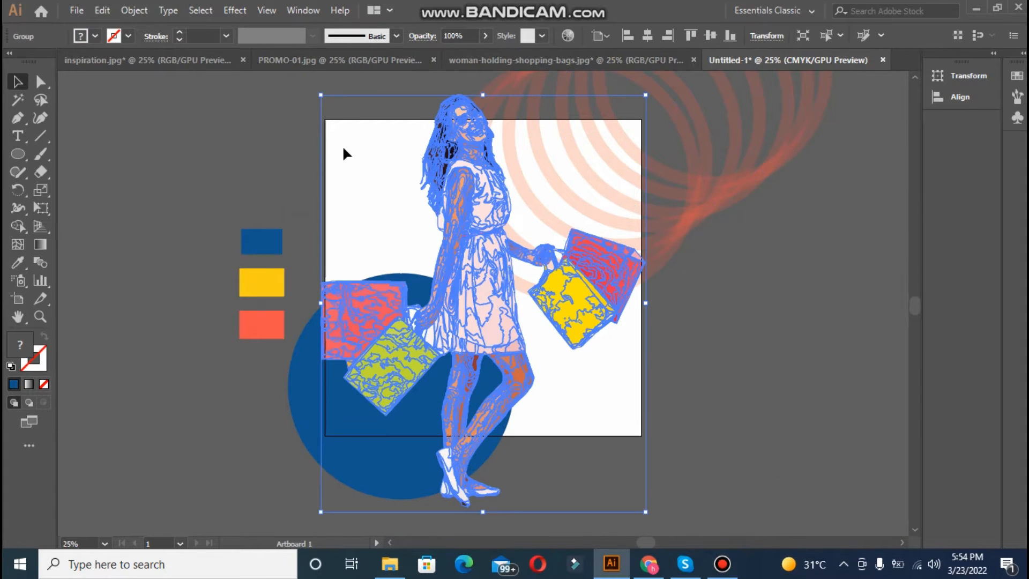
left_click_drag(321, 95, 483, 303)
left_click_drag(570, 373, 423, 273)
Step: Align the woman artwork and the blue circle to a common horizontal centre
left_click(478, 395)
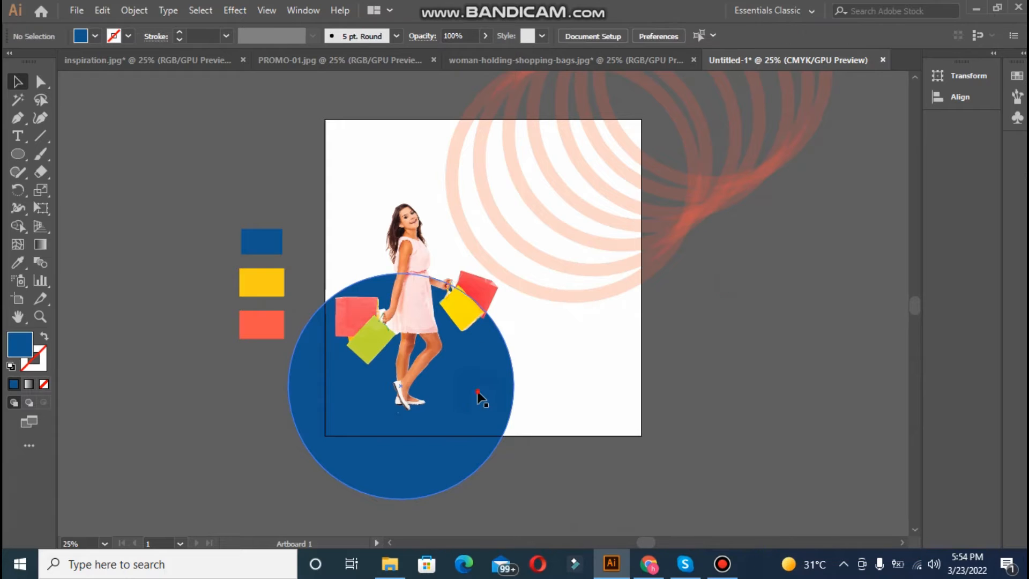
left_click(408, 320, "shift")
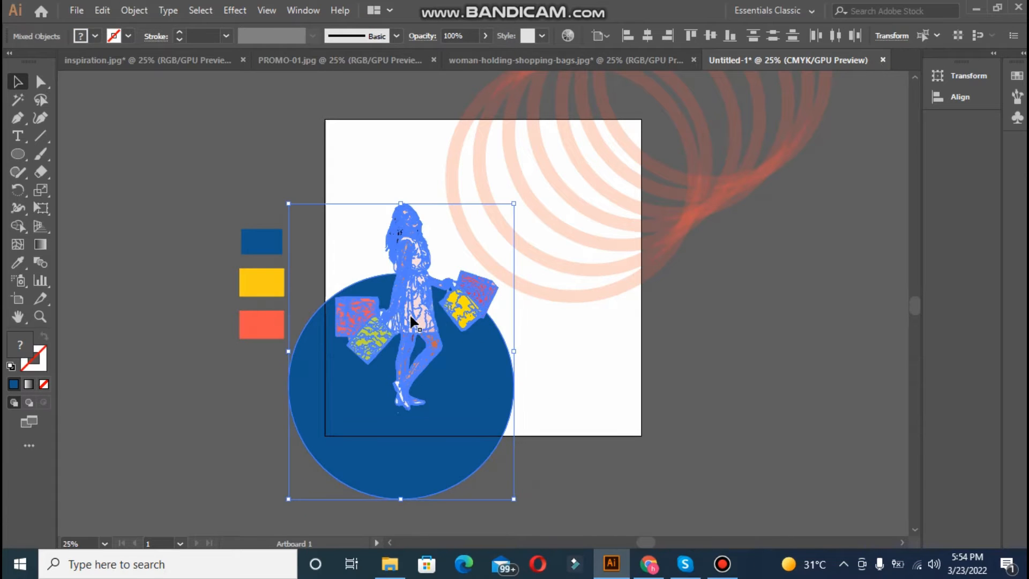
left_click(646, 36)
left_click(829, 273)
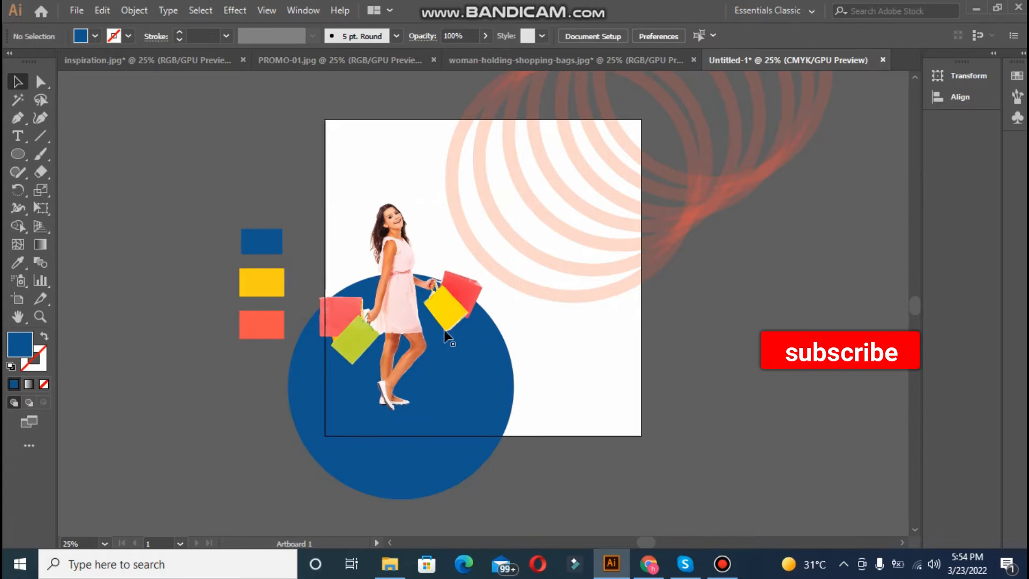
Step: Move the woman slightly down and to the right, and enlarge her from the upper-right corner
left_click_drag(411, 333, 424, 351)
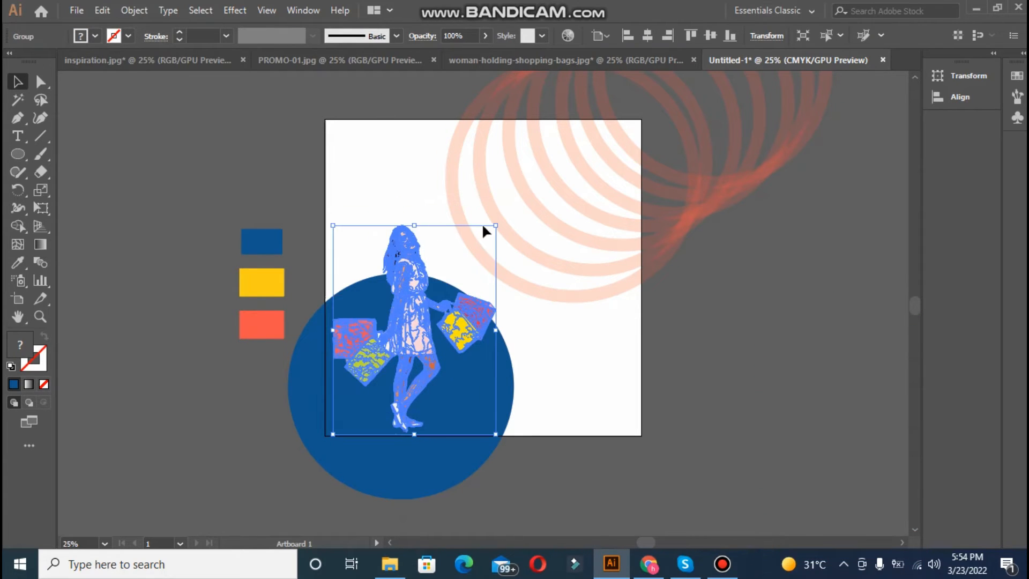
left_click_drag(495, 226, 515, 201)
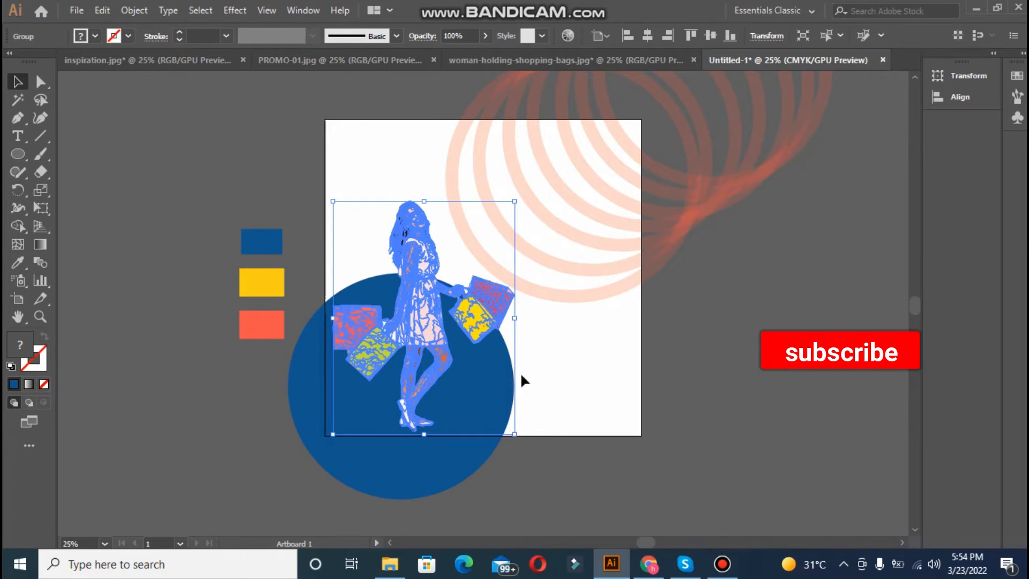
left_click(680, 384)
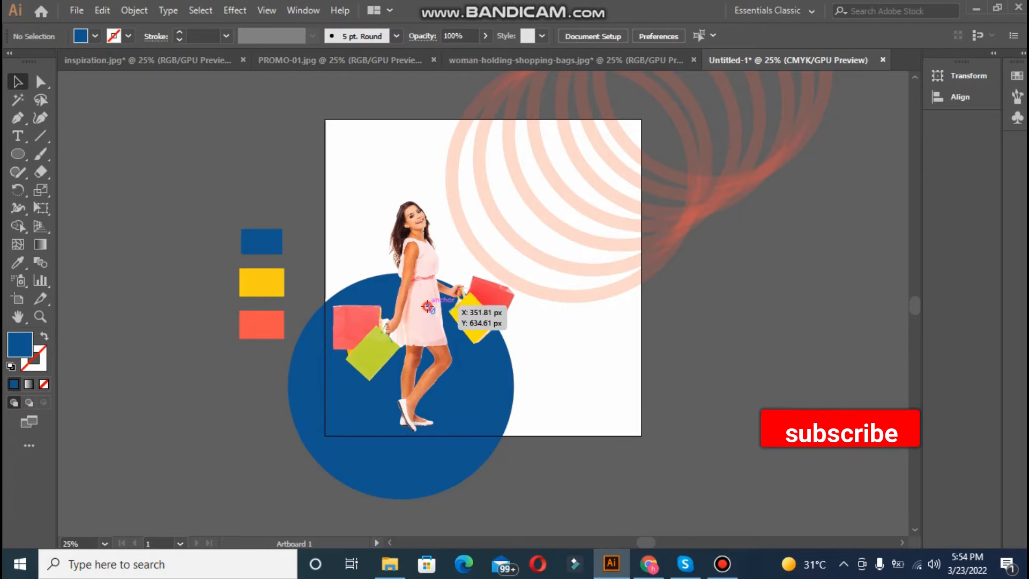
Step: Nudge the woman slightly left towards the artboard edge, and enlarge her a little more
left_click_drag(435, 315, 425, 308)
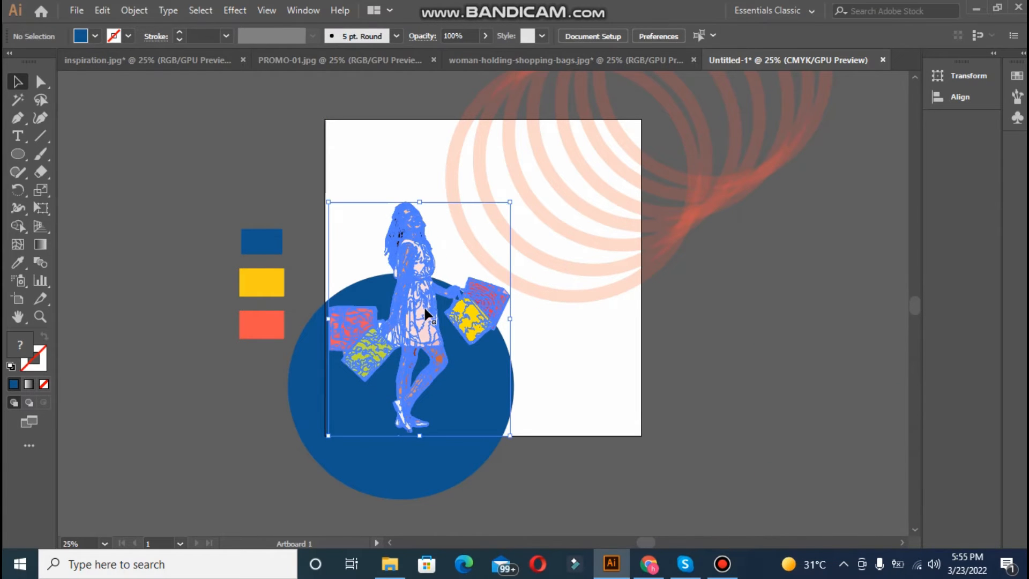
left_click(706, 329)
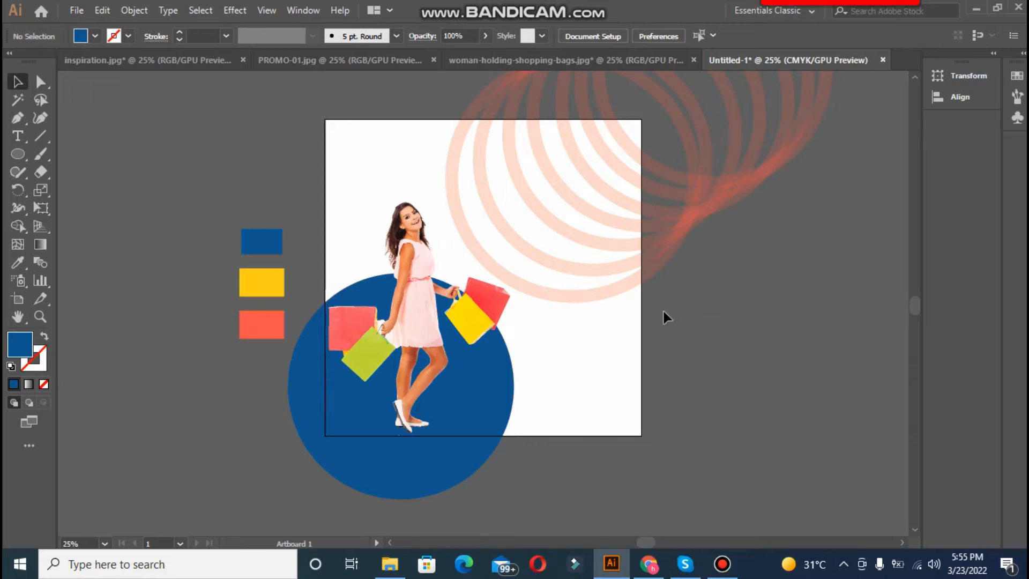
left_click(433, 281)
left_click_drag(508, 198, 527, 188)
left_click(700, 333)
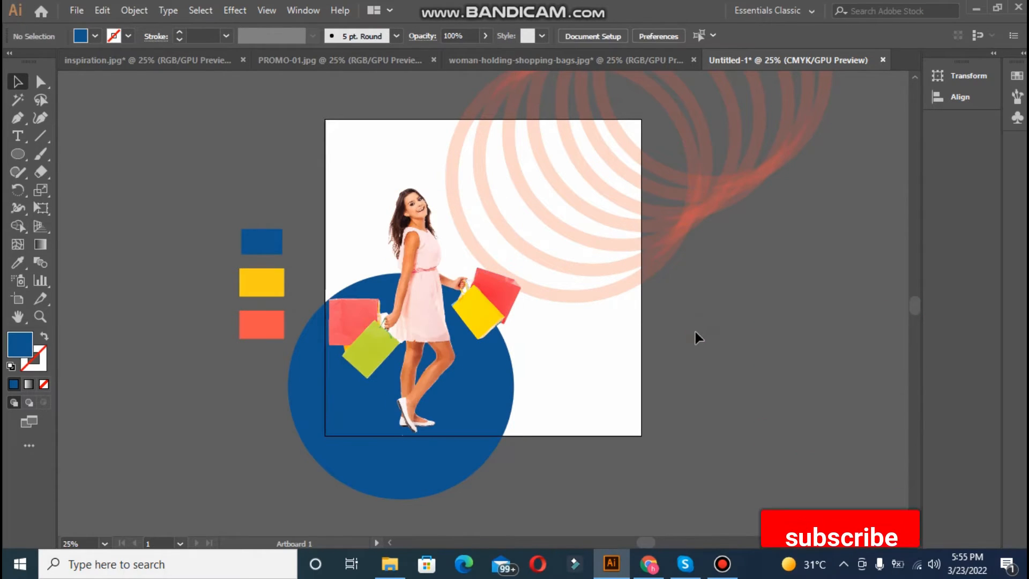
Step: Draw a blue rectangle above the colour swatches and shift its corner points to form a right-leaning parallelogram
left_click_drag(27, 149, 55, 155)
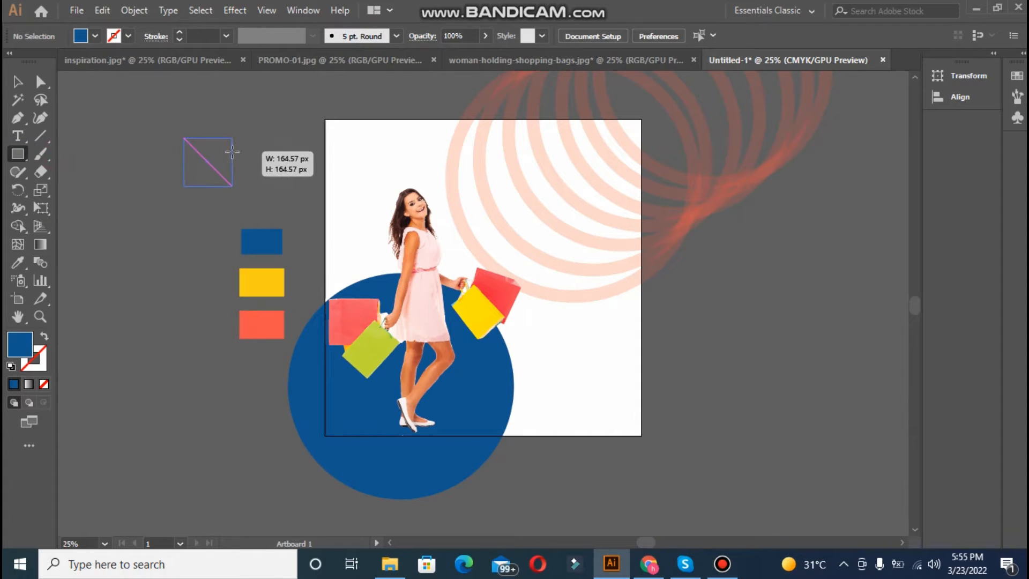
left_click_drag(232, 151, 266, 172)
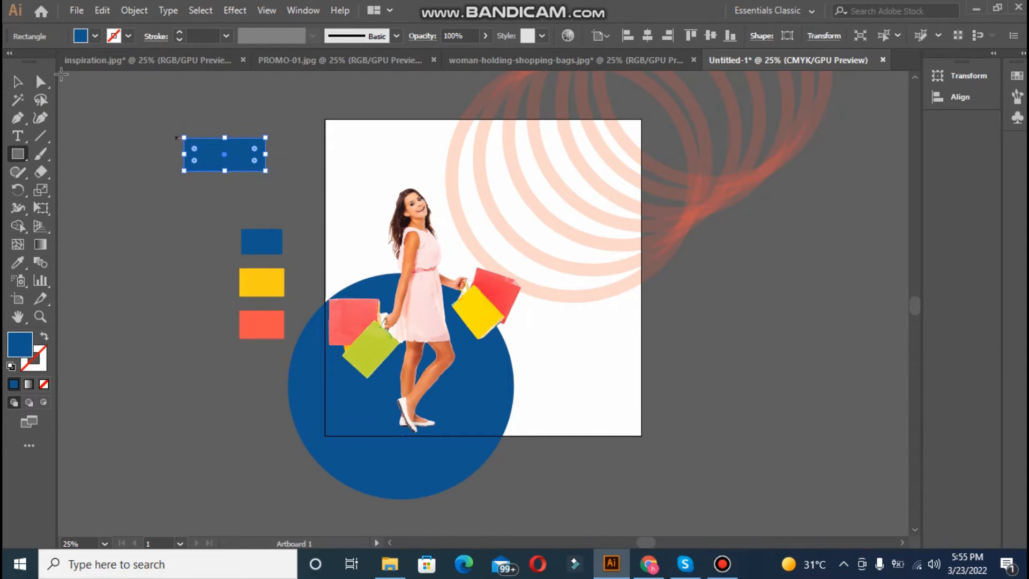
left_click(42, 82)
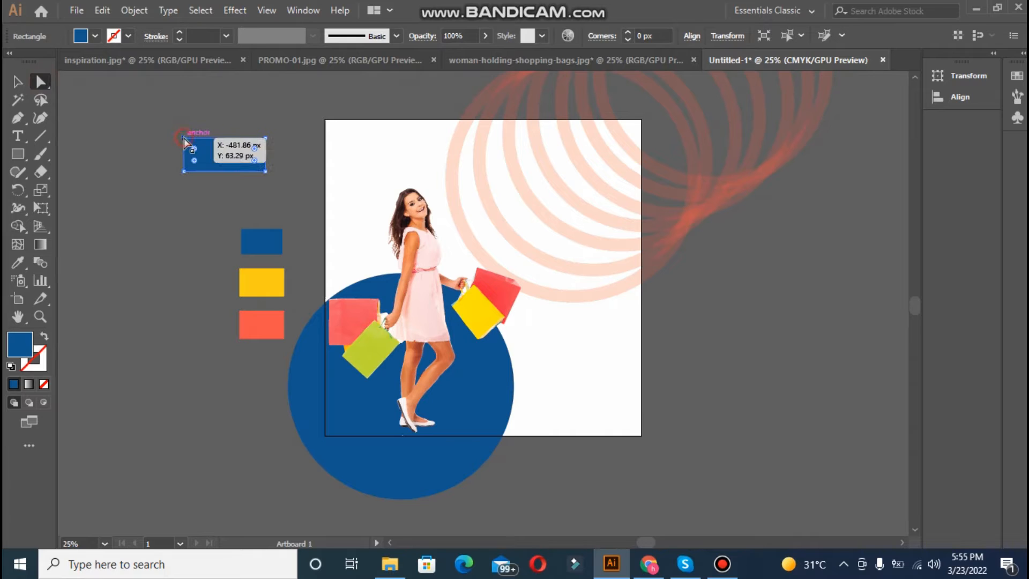
left_click(185, 137)
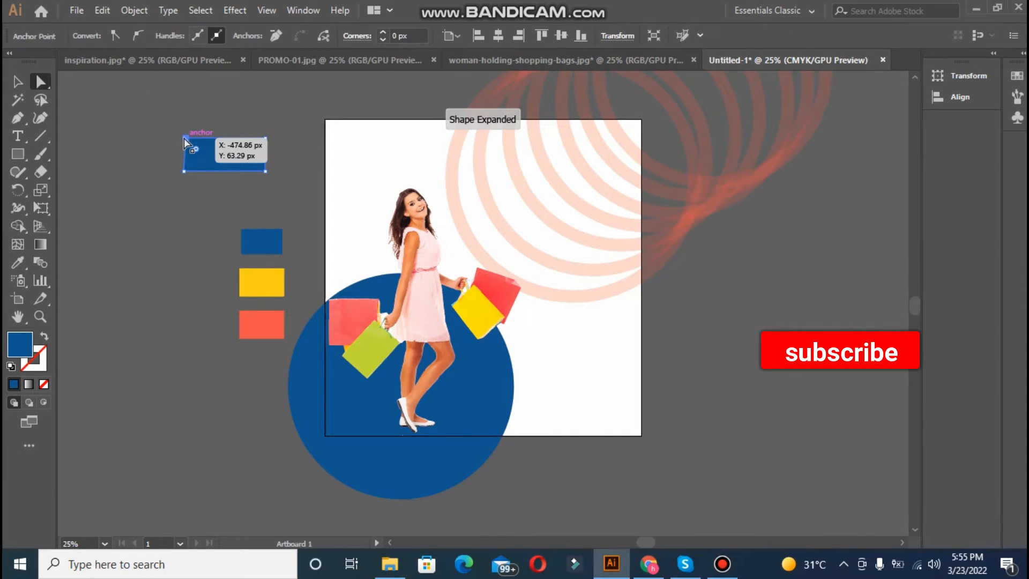
left_click_drag(184, 138, 266, 171)
left_click(266, 138)
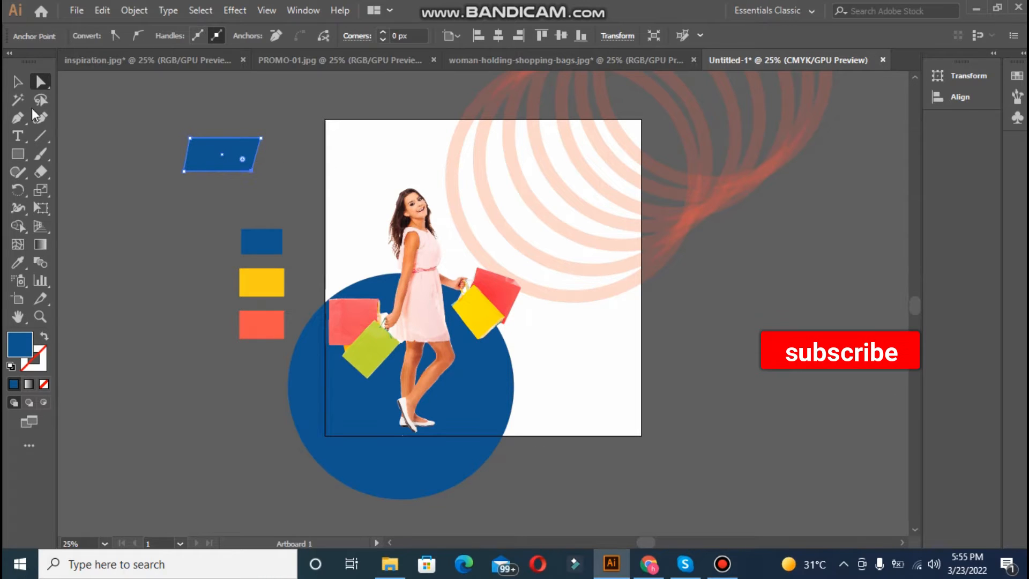
Step: Resize the blue parallelogram into a compact banner and place it over the lower rings, to the right of the woman
left_click(11, 81)
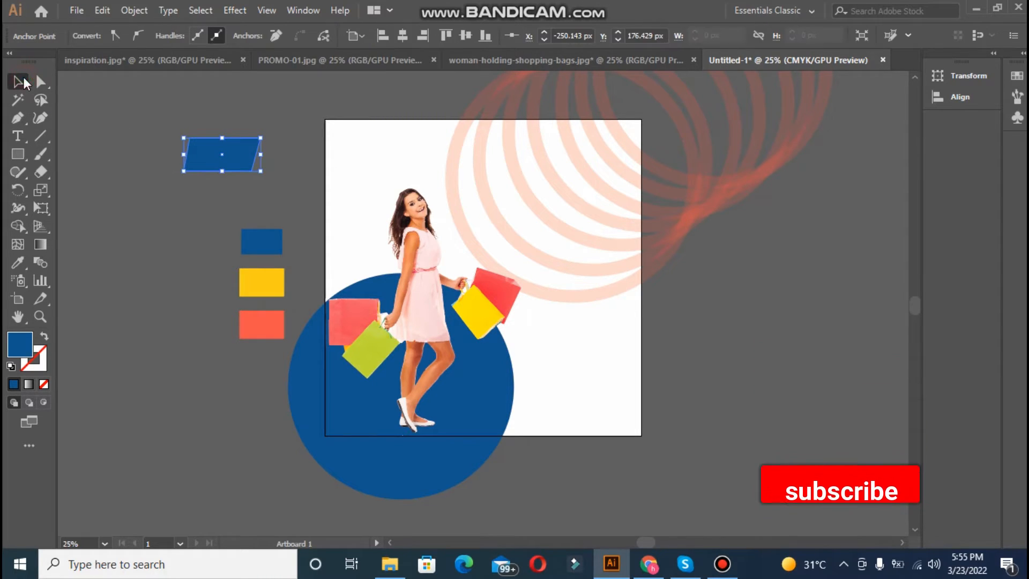
left_click_drag(262, 171, 315, 194)
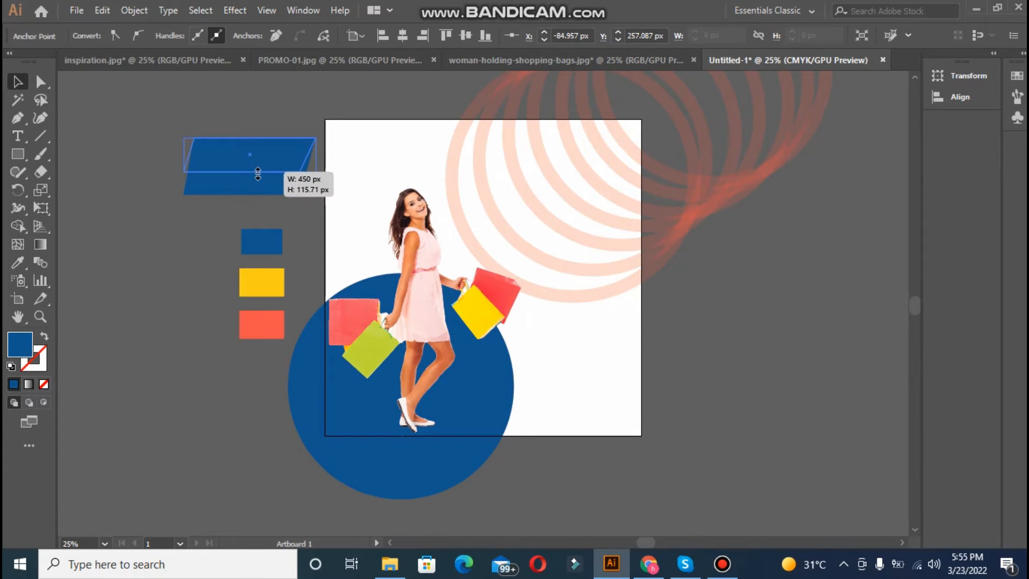
left_click_drag(258, 173, 549, 237)
left_click_drag(641, 259, 582, 270)
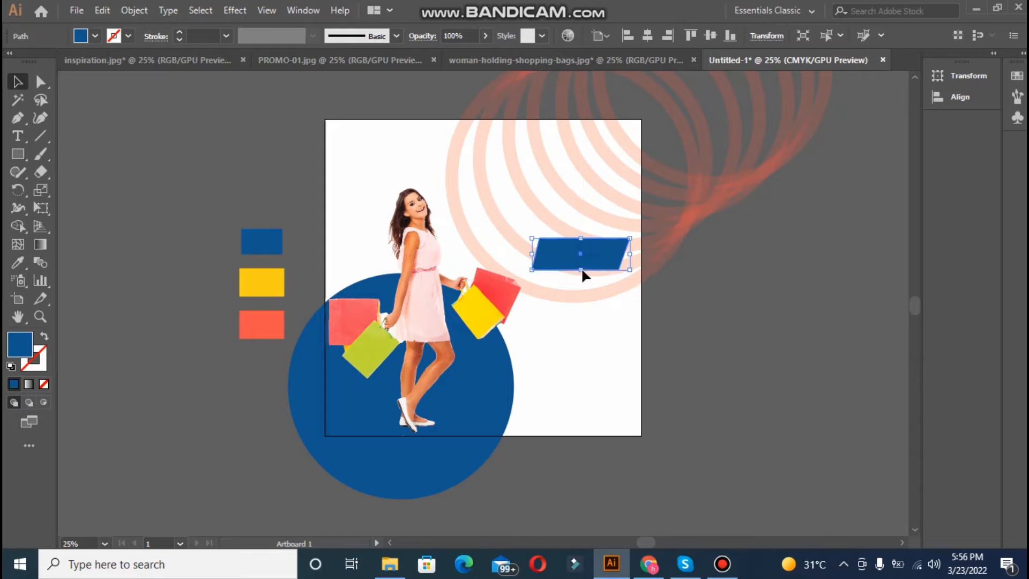
left_click(693, 301)
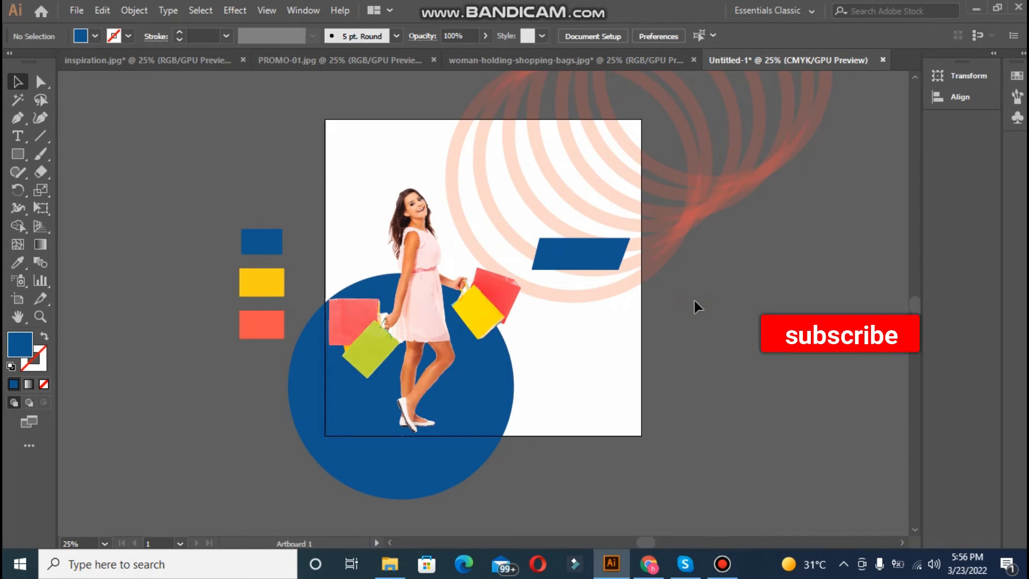
Step: Stack a copy of the blue banner directly beneath it, and fill the lower banner with the yellow swatch colour
left_click_drag(602, 266, 581, 273)
left_click(686, 294)
left_click(699, 279)
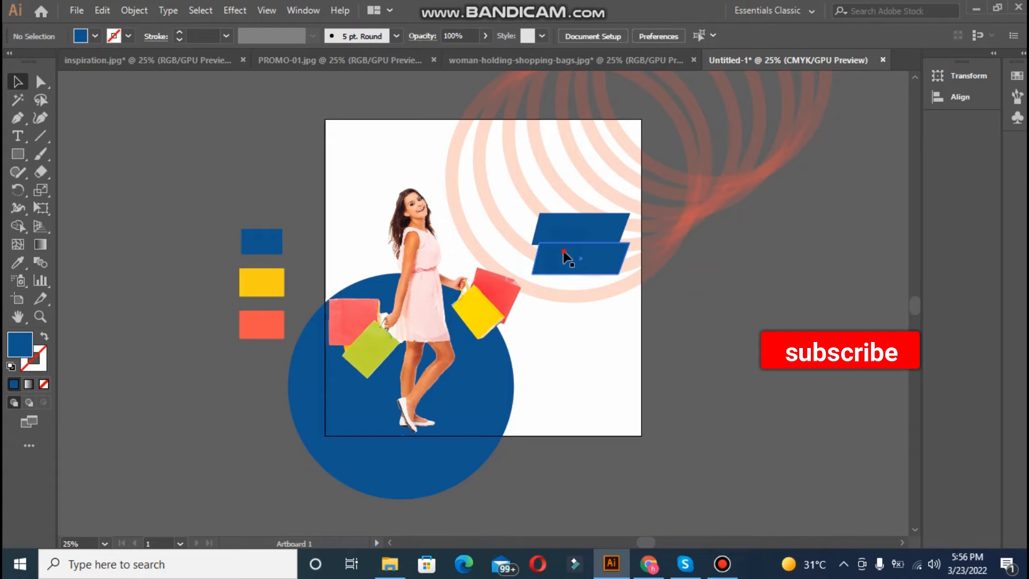
left_click(564, 254)
left_click(23, 260)
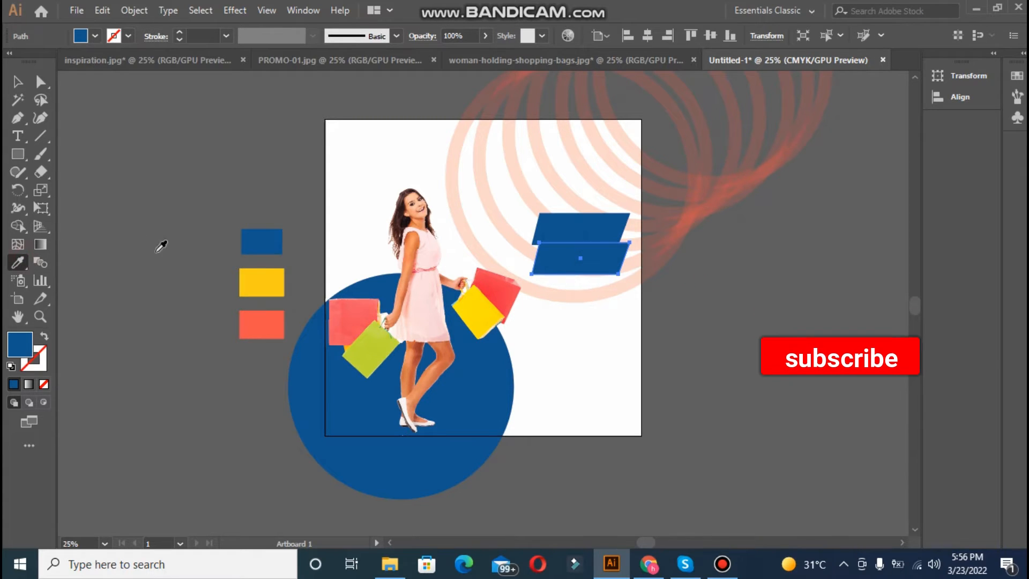
left_click(262, 282)
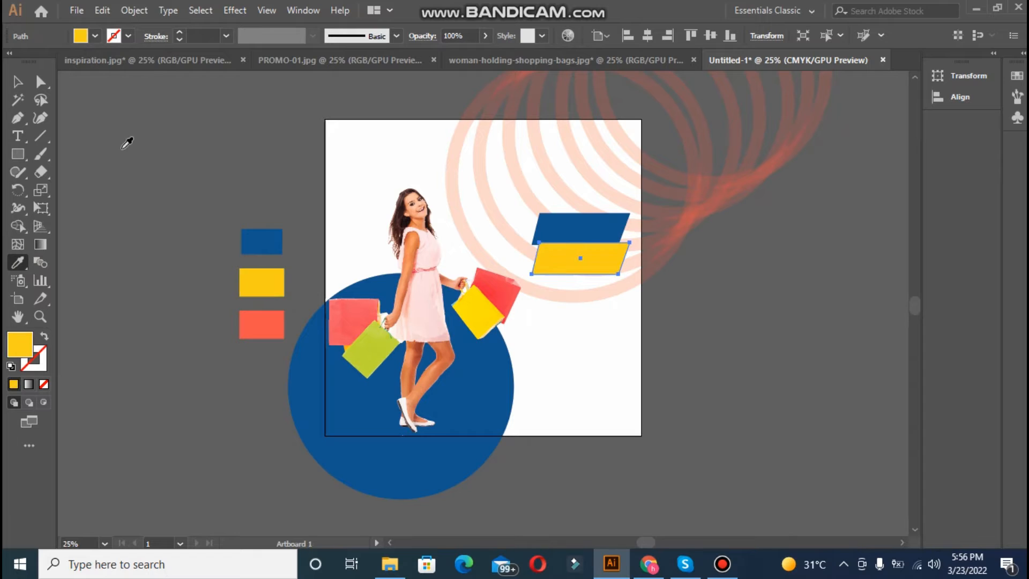
left_click(160, 168)
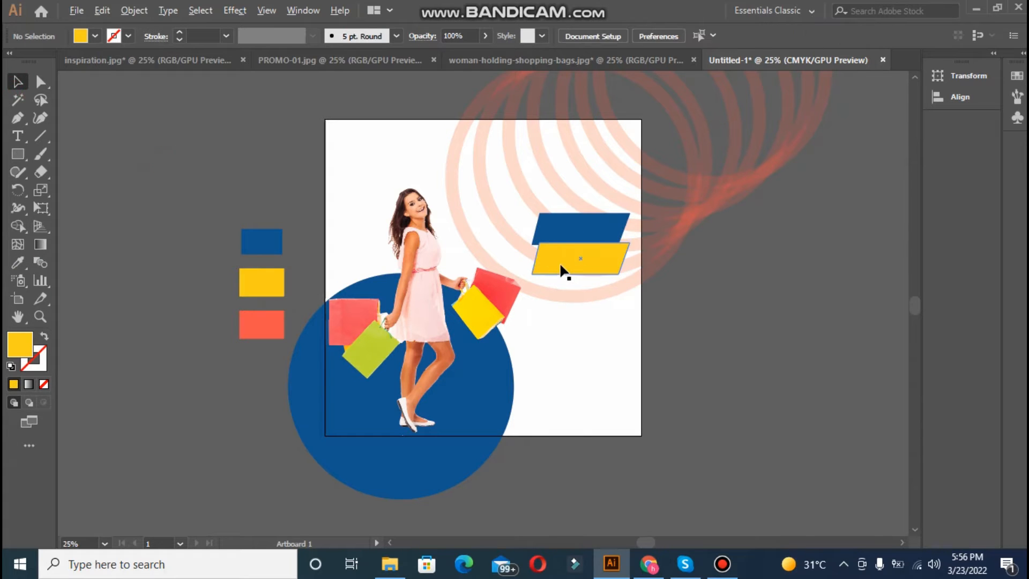
Step: Duplicate the yellow banner directly below itself and fill the copy with the coral swatch colour
left_click_drag(563, 291, 564, 301)
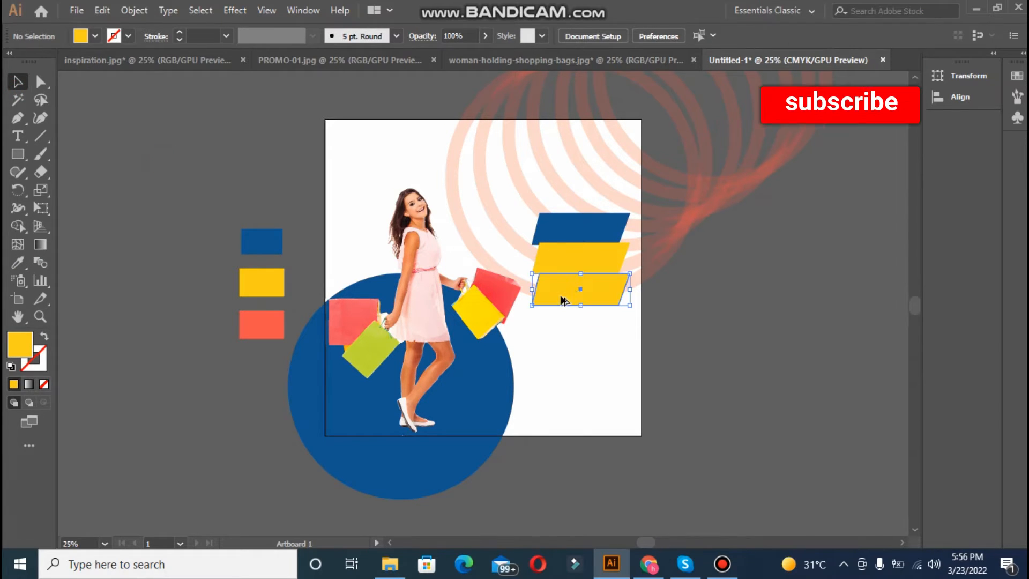
left_click(720, 306)
left_click(545, 288)
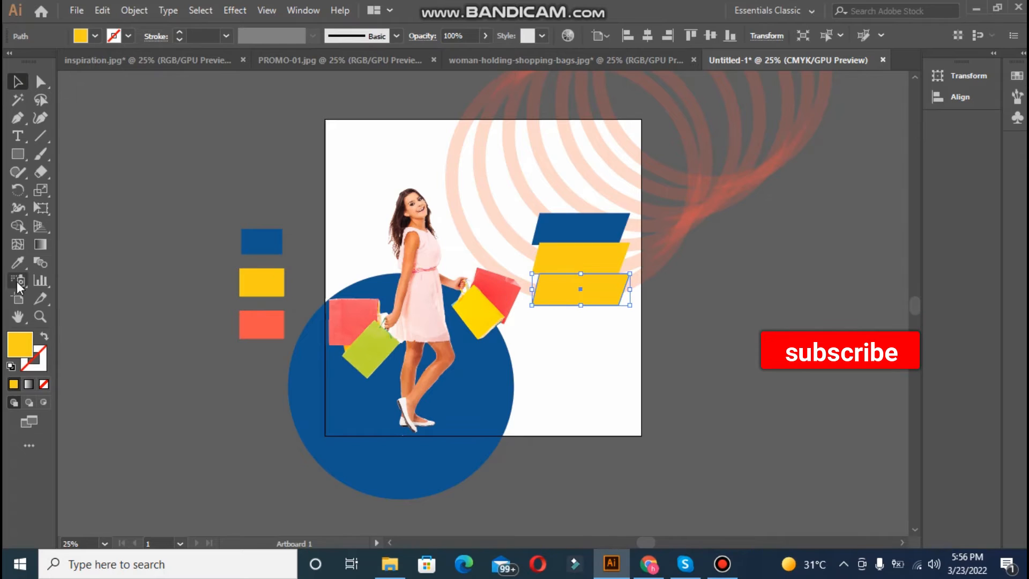
left_click(18, 264)
left_click(264, 322)
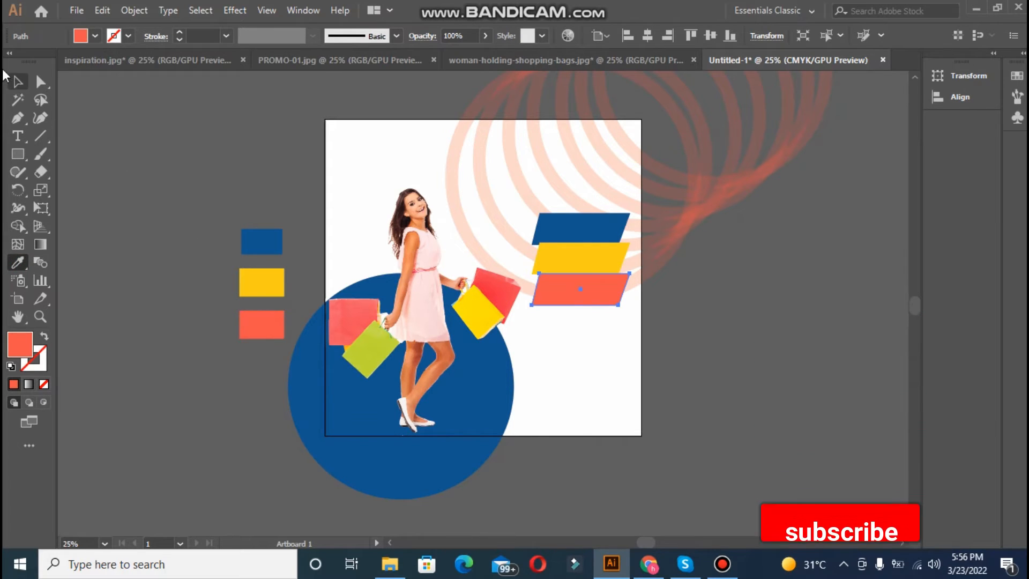
left_click(17, 81)
left_click(670, 252)
left_click(732, 281)
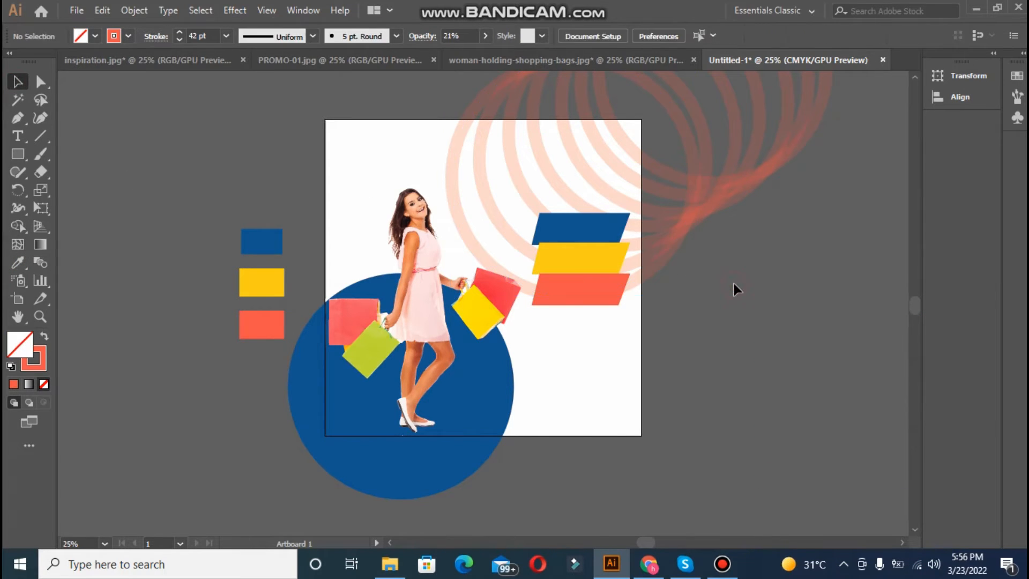
Step: Add the text SPECIAL above the colour swatches and enlarge it to about 53 pt
left_click(590, 232)
left_click(16, 136)
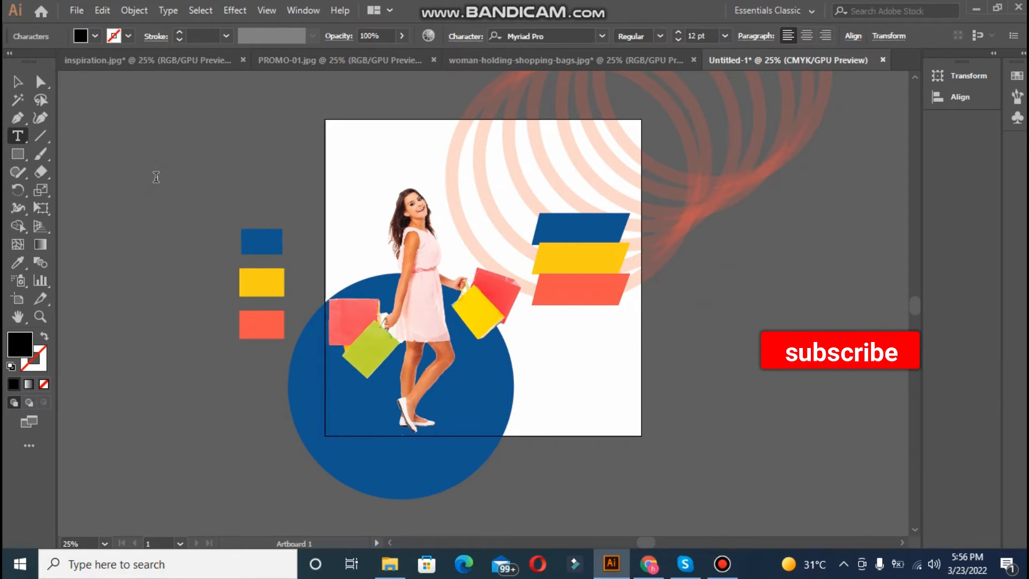
left_click(157, 177)
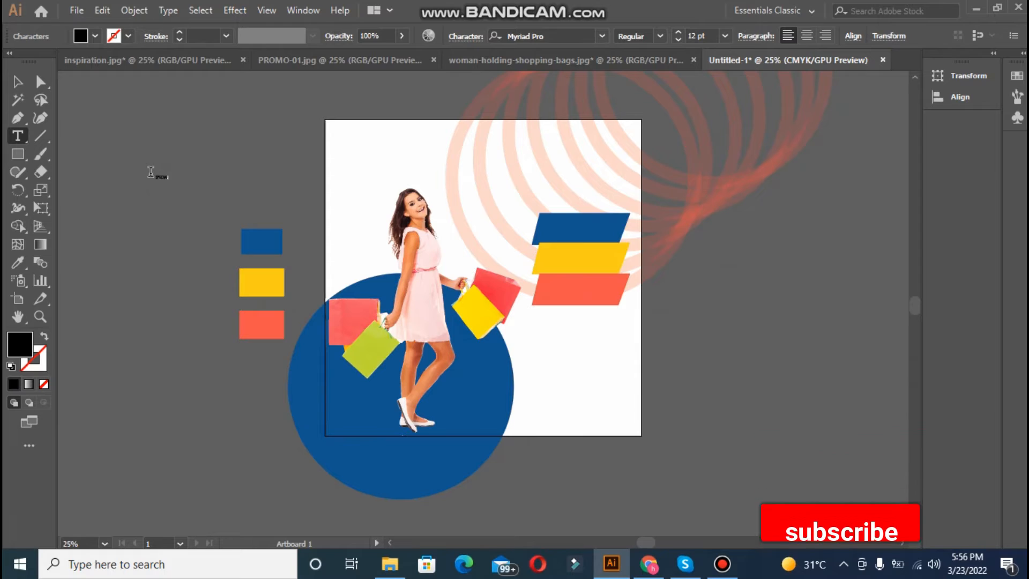
left_click(18, 81)
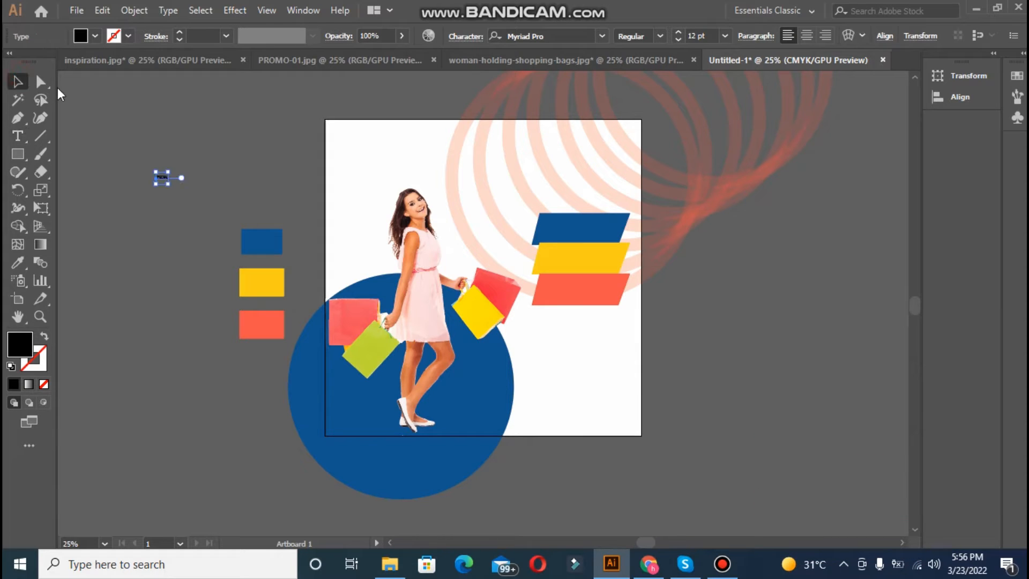
left_click_drag(172, 184, 210, 206)
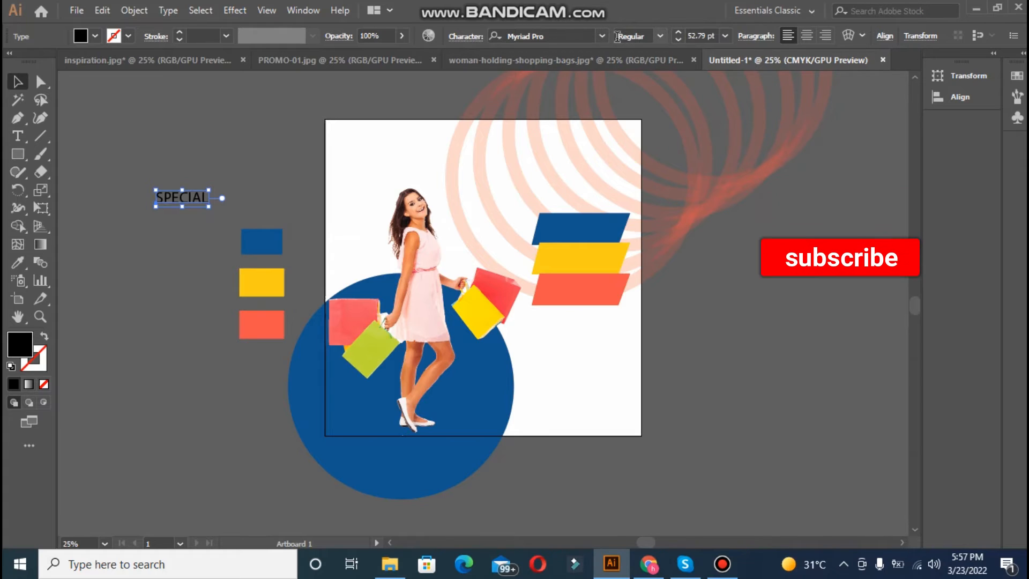
Step: Set the SPECIAL text to Myriad Pro Bold Italic and enlarge it to about 93 pt
left_click(605, 38)
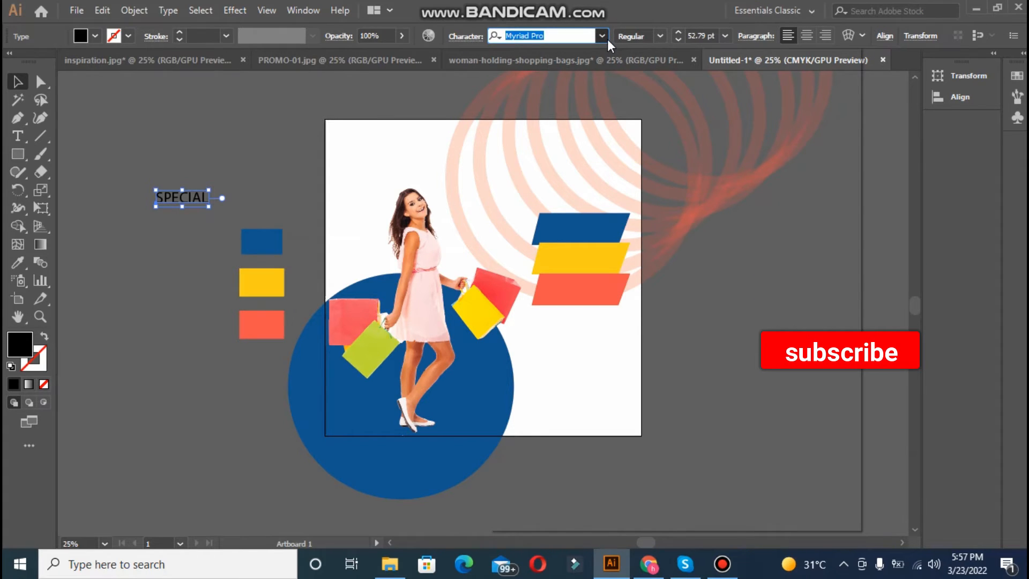
left_click(602, 35)
left_click(605, 109)
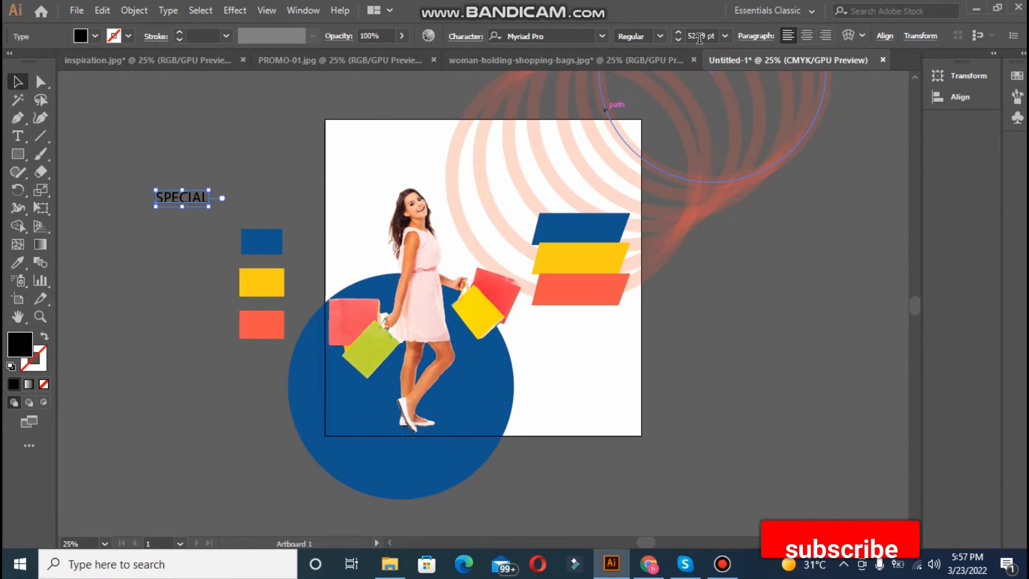
left_click(660, 35)
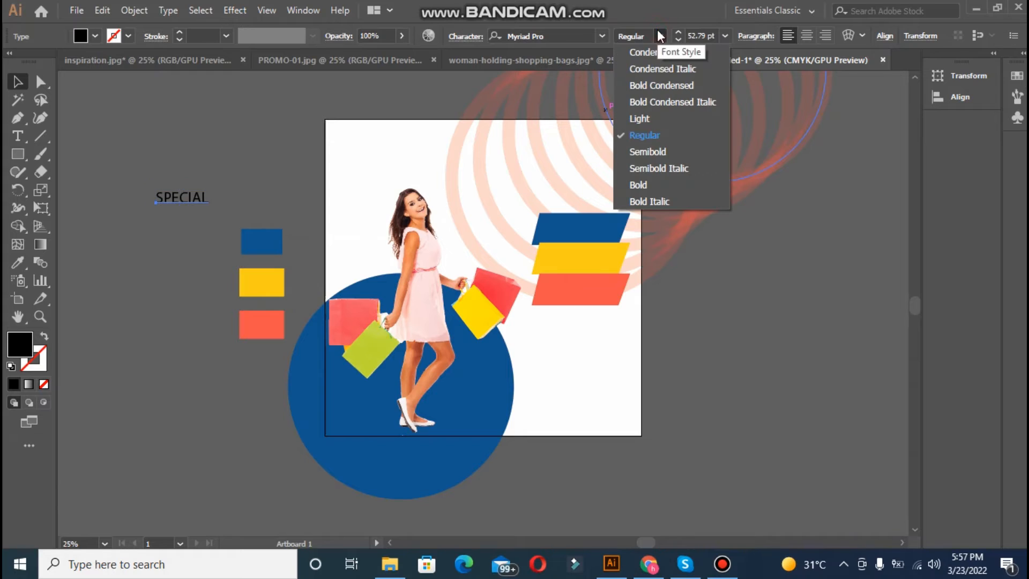
left_click(655, 202)
left_click_drag(211, 208, 253, 220)
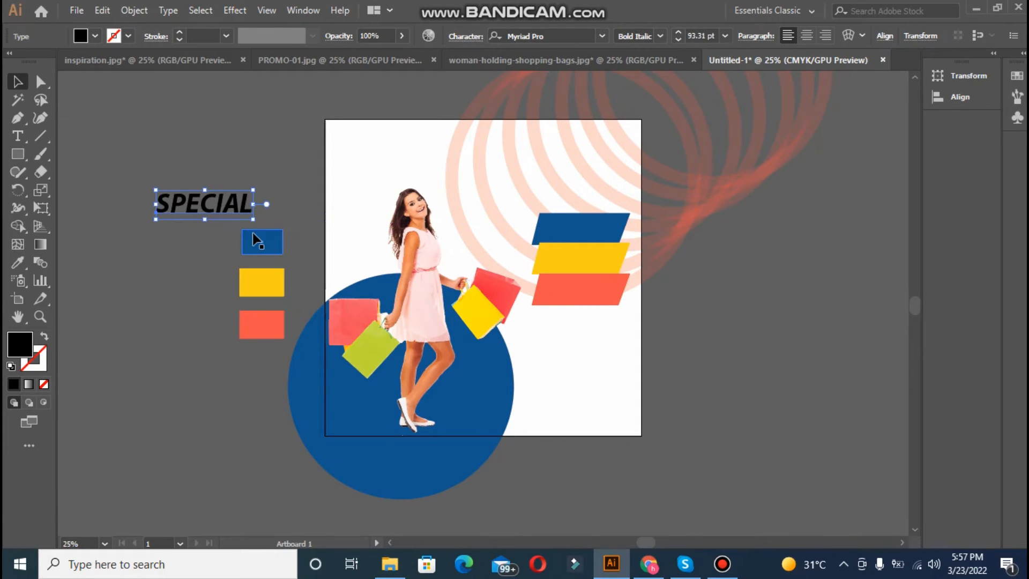
Step: Fill the SPECIAL text with the artboard's white and place it on the blue banner
left_click(348, 162)
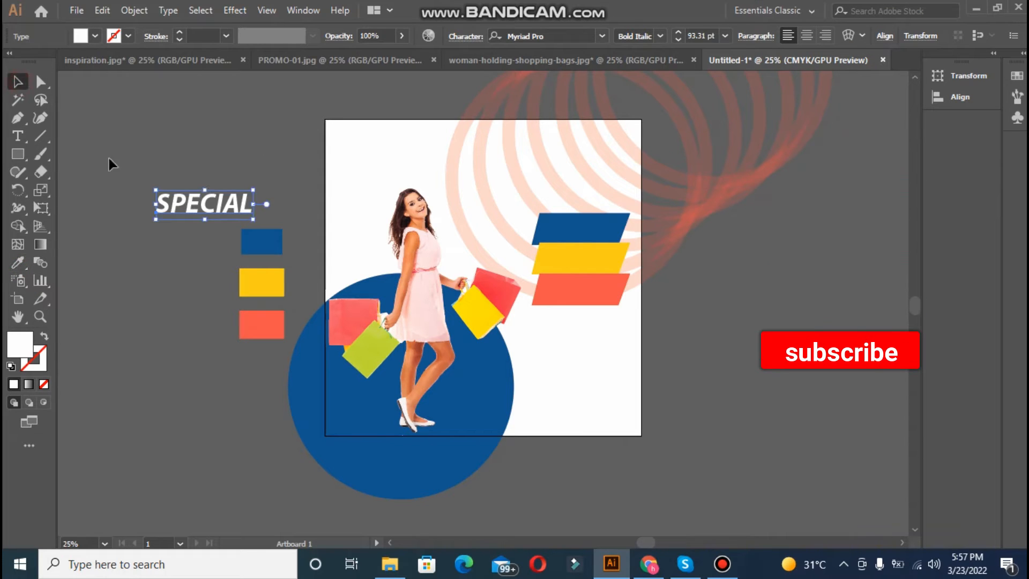
left_click_drag(172, 207, 552, 227)
left_click(729, 245)
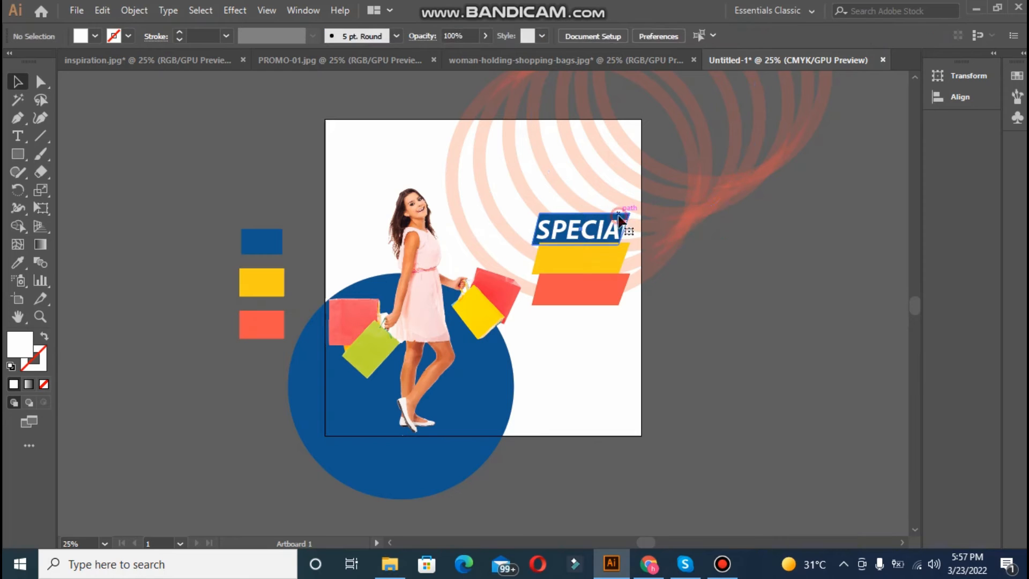
Step: Widen the blue banner slightly on both sides to make more room for the SPECIAL text
left_click(619, 220)
left_click_drag(631, 231, 637, 231)
left_click_drag(532, 230, 527, 230)
left_click(684, 240)
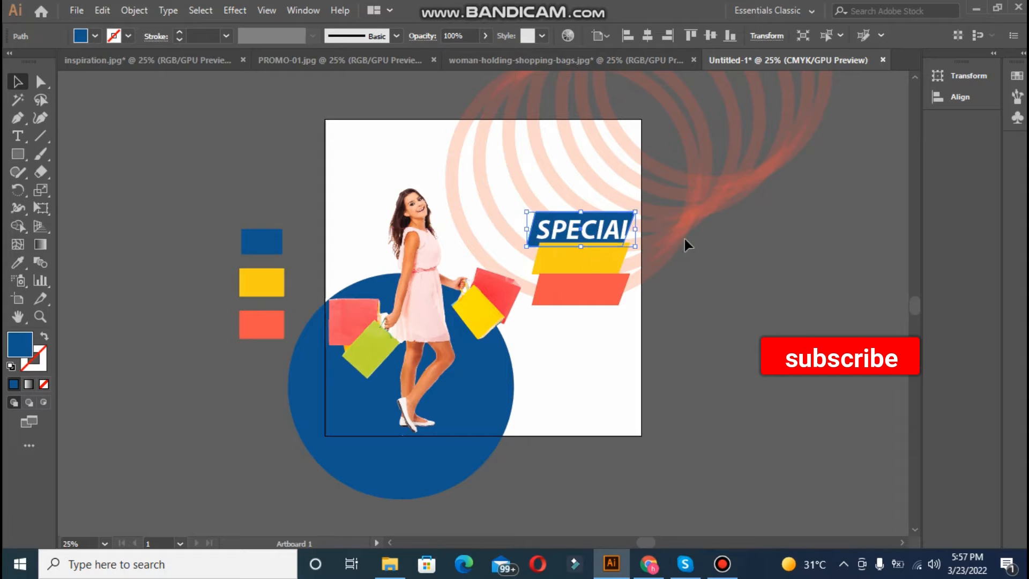
Step: Shrink the SPECIAL text to about 87 pt and centre it horizontally on the blue banner
left_click_drag(610, 241, 665, 250)
left_click(728, 267)
left_click(614, 242)
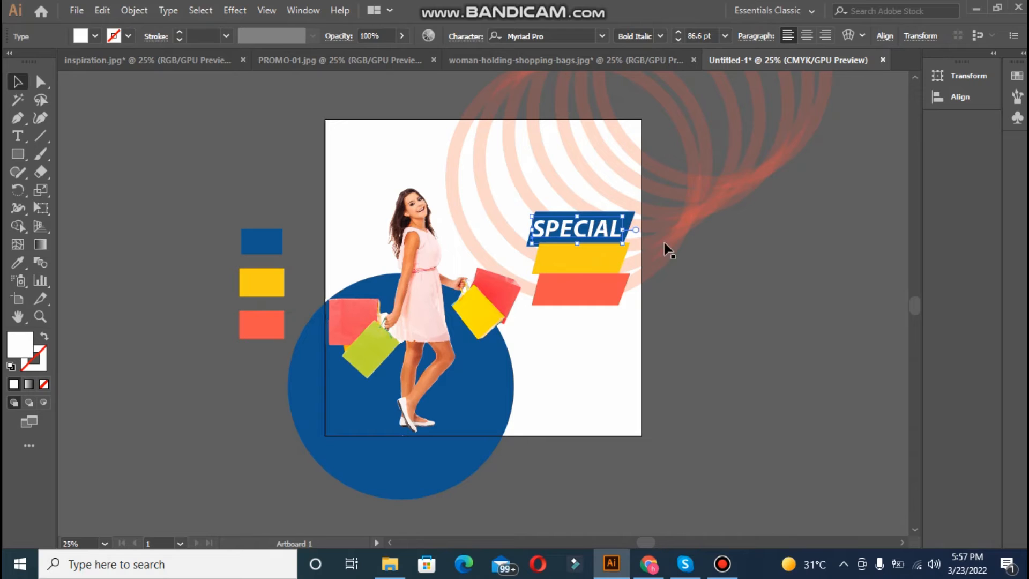
left_click(707, 248)
left_click(627, 226)
left_click(610, 227, "shift")
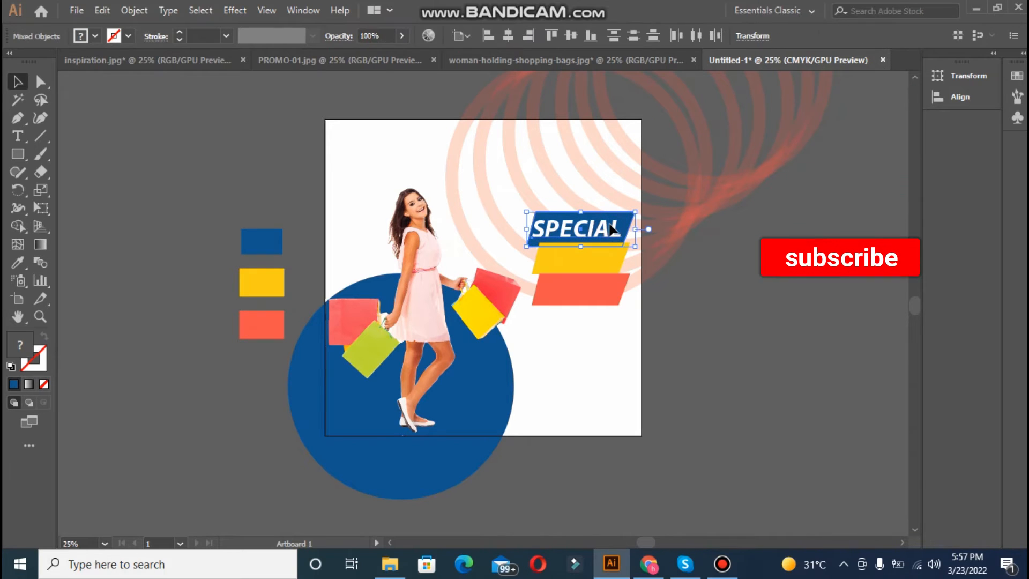
left_click(511, 35)
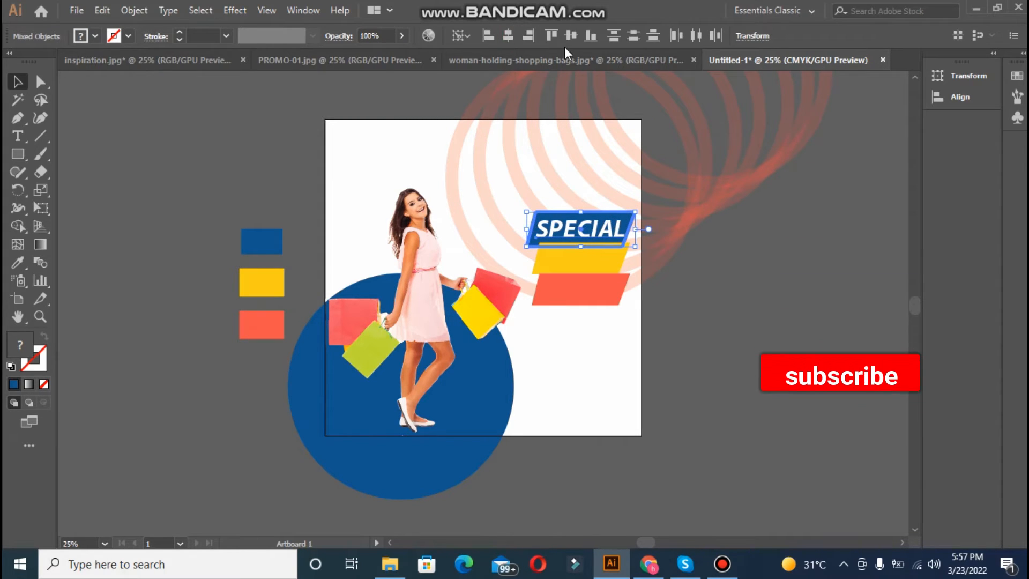
Step: Widen the yellow and coral banners slightly so their left edges line up with the blue banner
left_click(839, 268)
left_click_drag(577, 268, 634, 268)
left_click(730, 297)
left_click(595, 286)
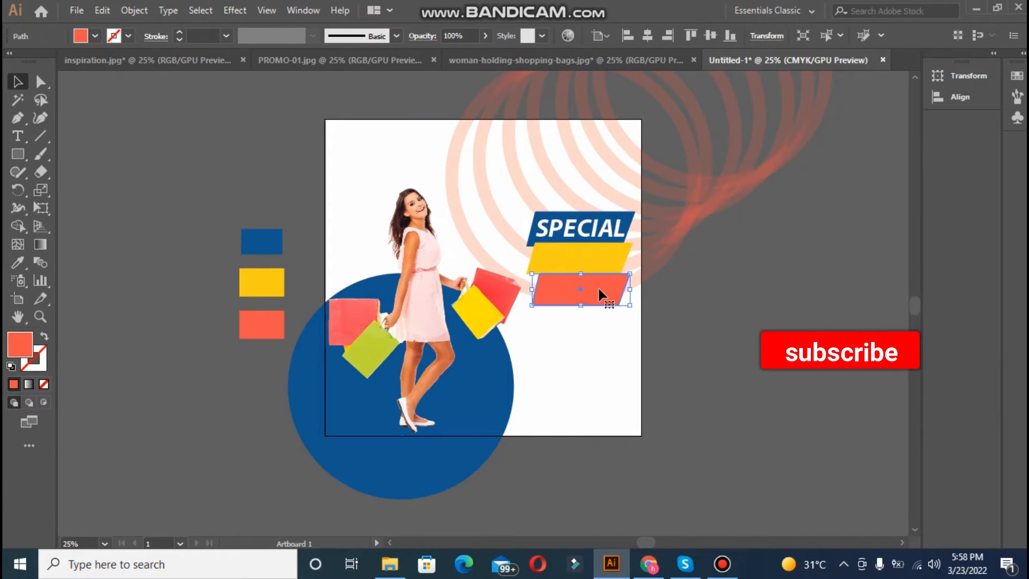
left_click_drag(532, 289, 526, 288)
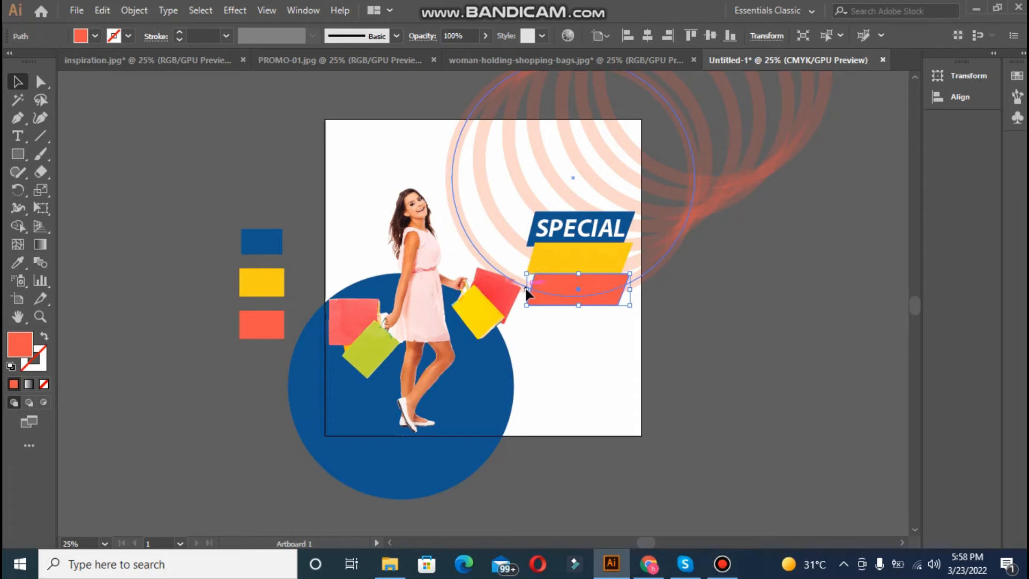
left_click(750, 320)
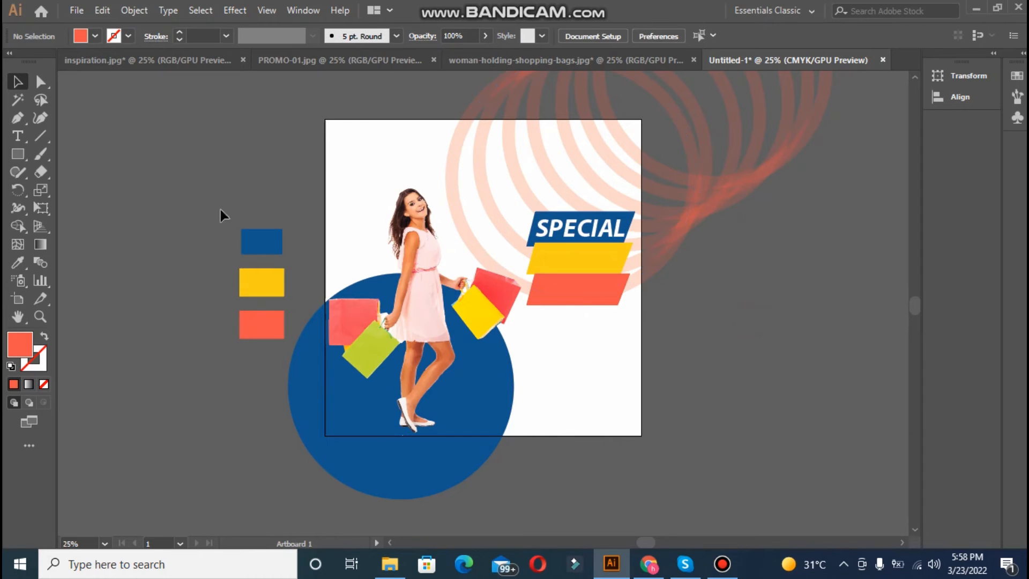
Step: Add the text SALE above the swatches, enlarge it to about 111 pt and fill it white
left_click(18, 136)
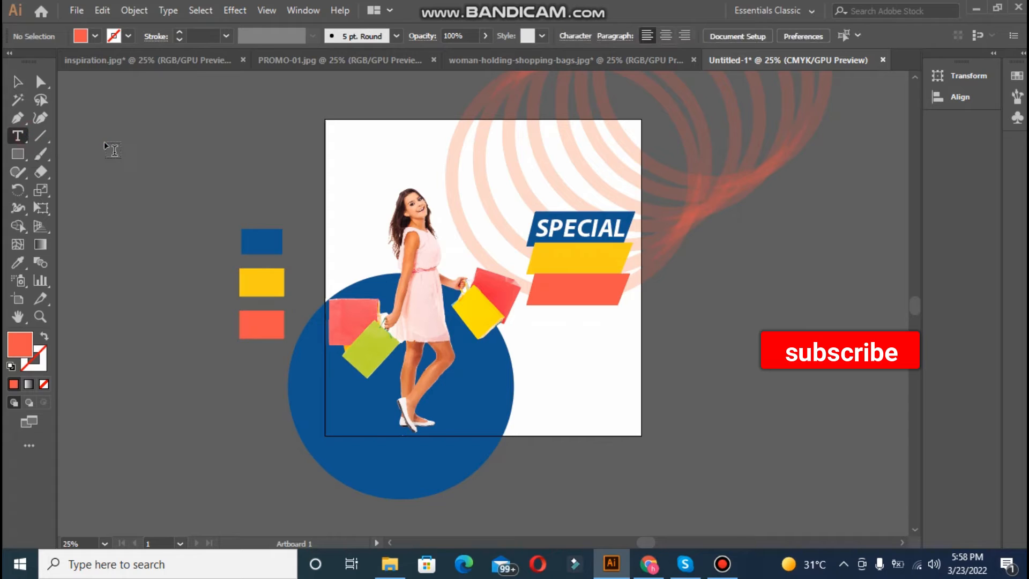
left_click(107, 142)
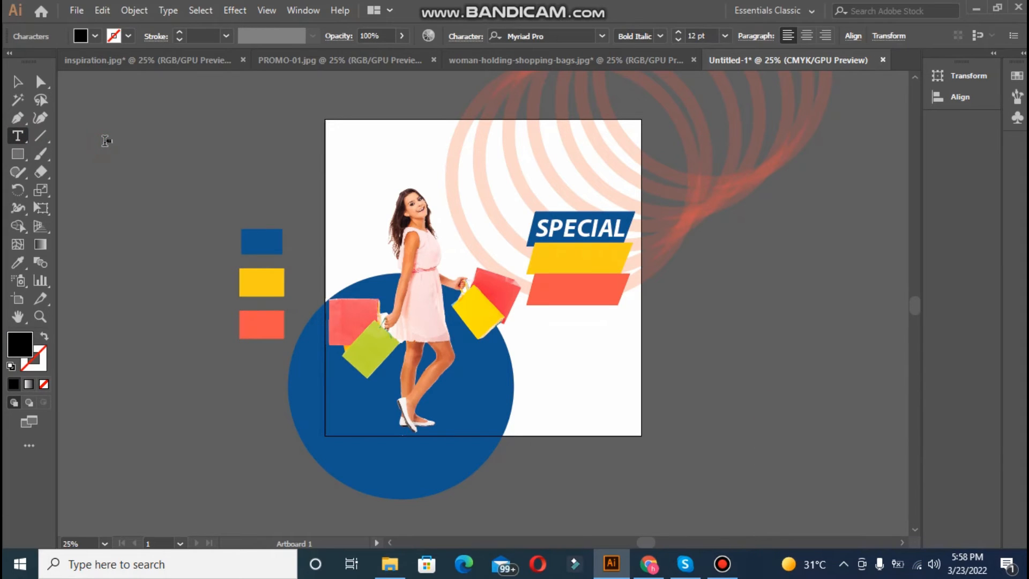
left_click(22, 81)
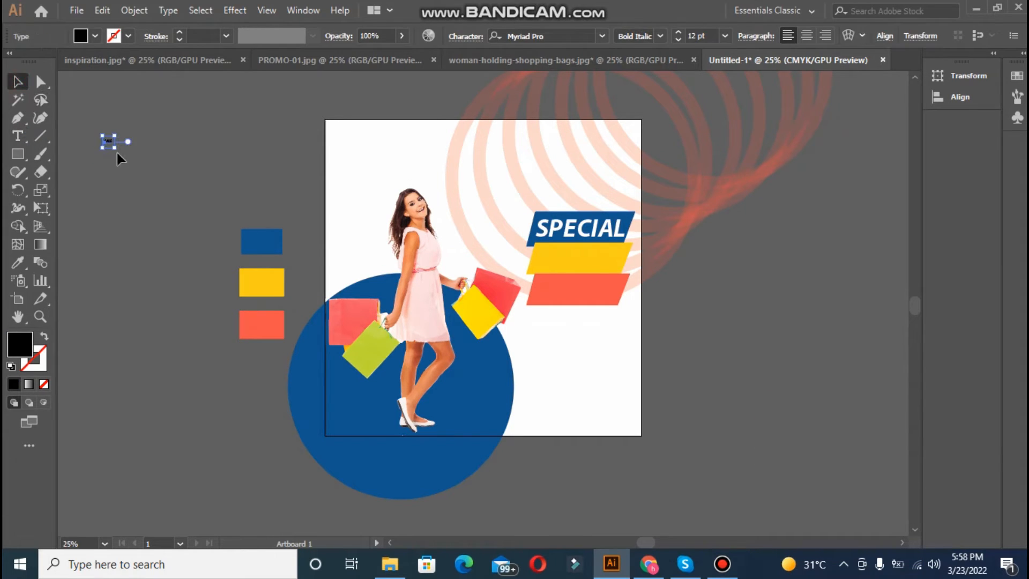
left_click_drag(116, 153, 194, 209)
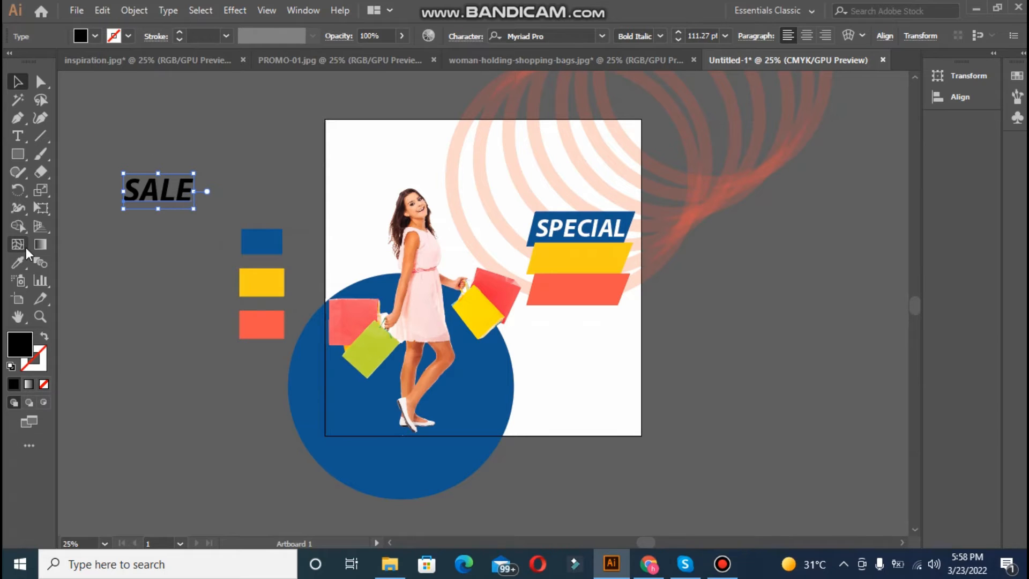
left_click(18, 262)
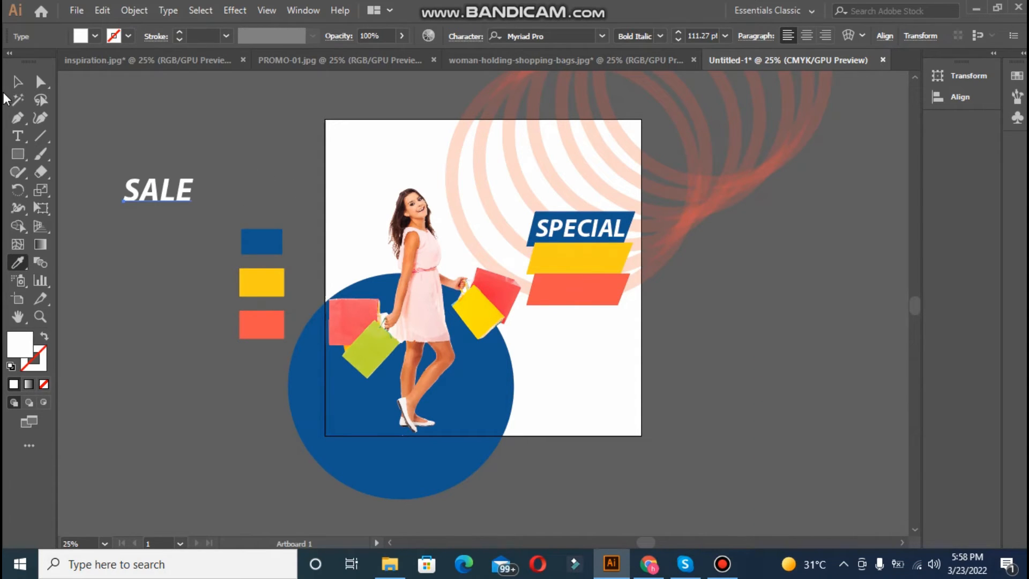
Step: Change the fill of the lowest banner from coral to a bright, saturated red
left_click(568, 276)
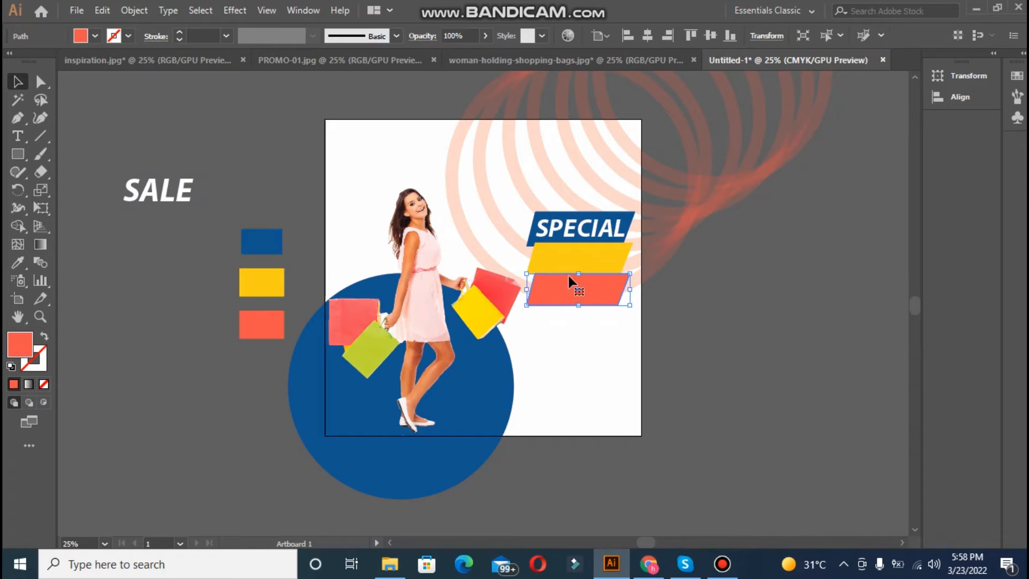
double_click(23, 344)
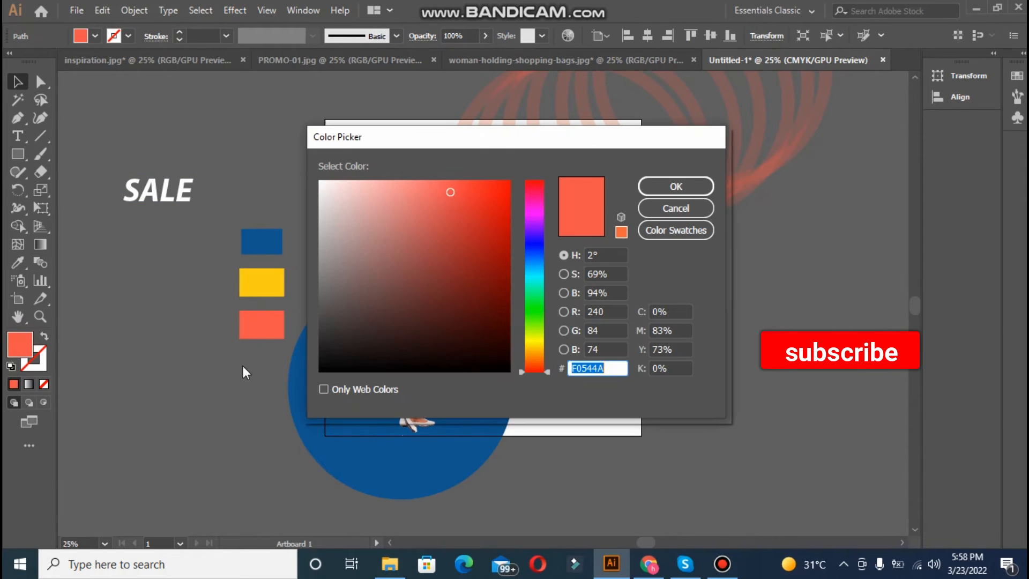
left_click(497, 185)
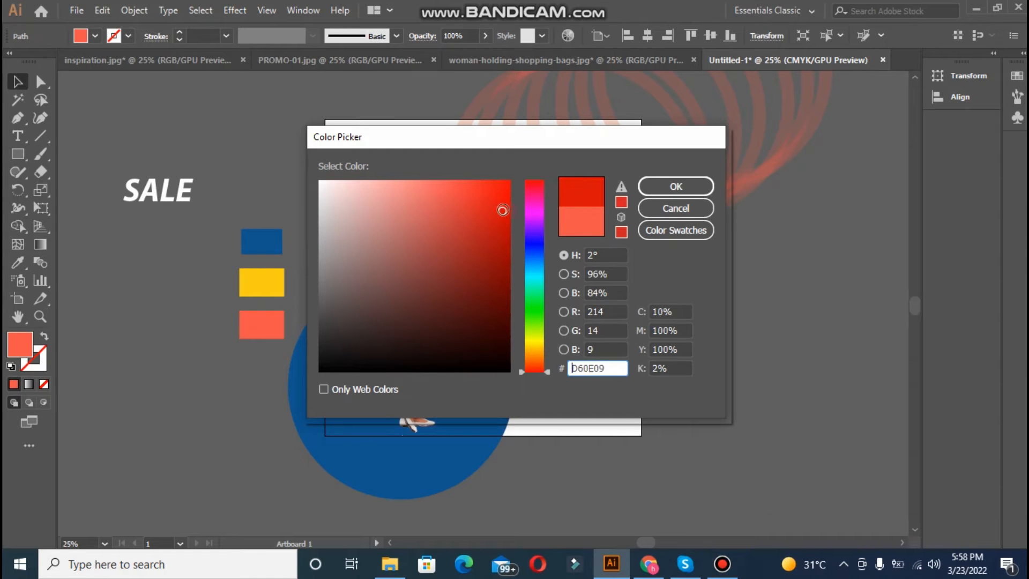
left_click(677, 187)
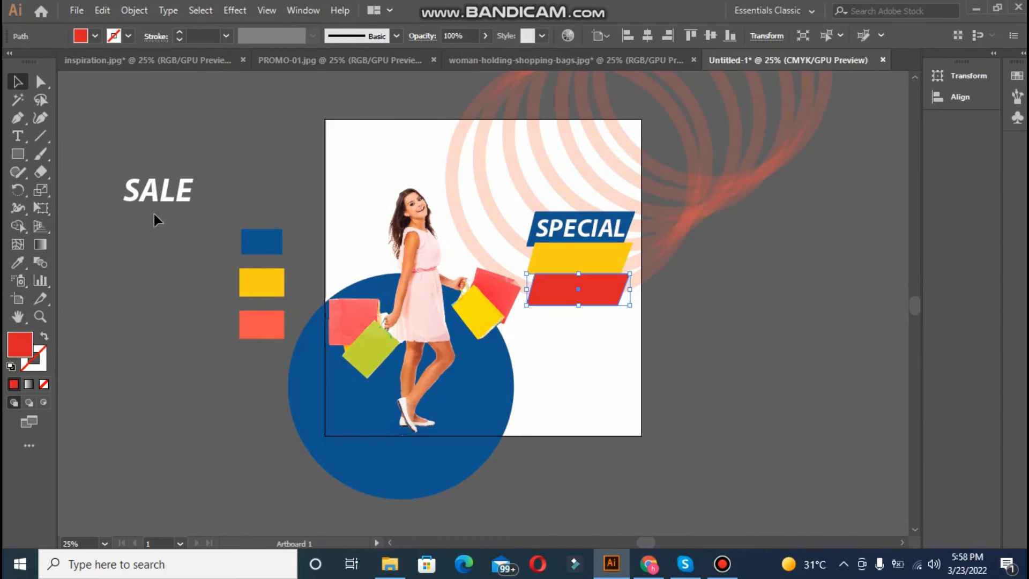
double_click(23, 343)
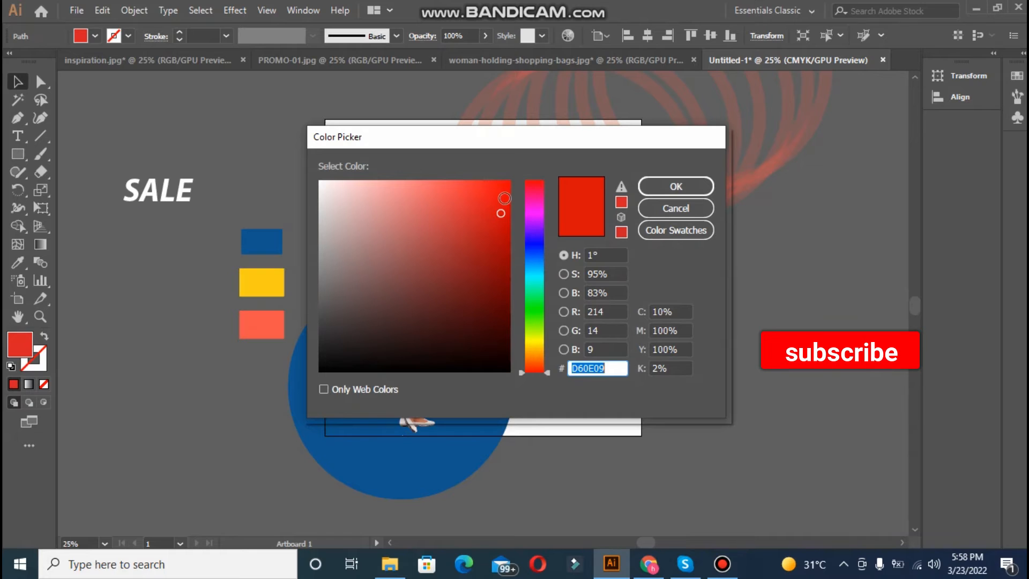
left_click(650, 188)
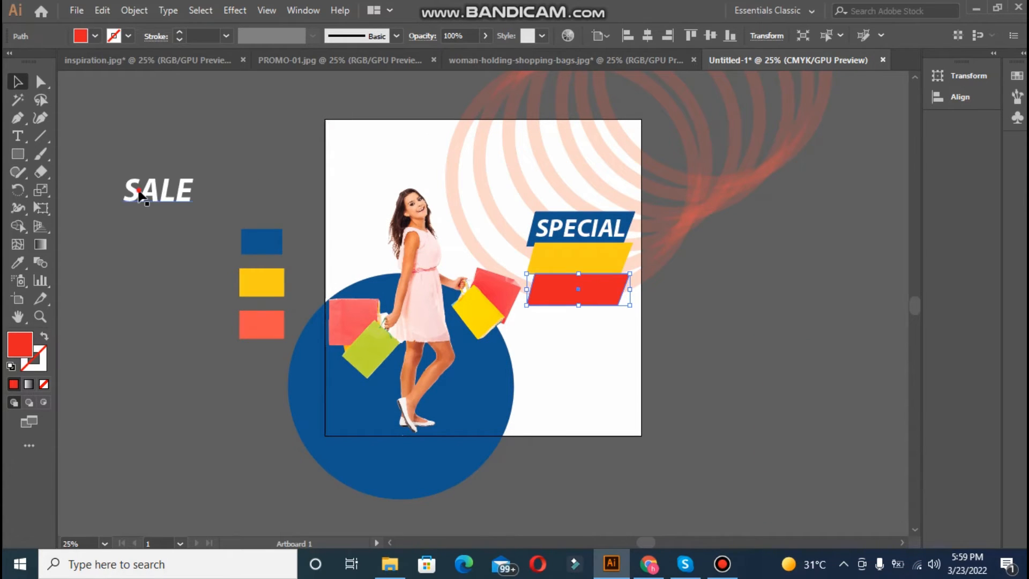
Step: Place the white SALE text on the yellow banner below SPECIAL
left_click_drag(140, 195, 554, 255)
left_click(742, 316)
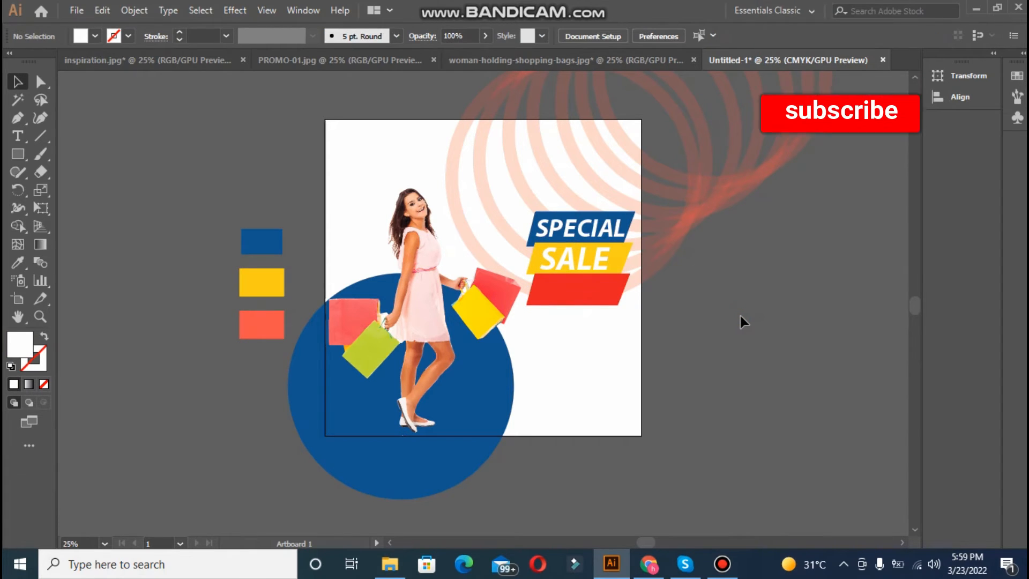
Step: Try a slightly darker yellow fill on the banner behind SALE
left_click(621, 263)
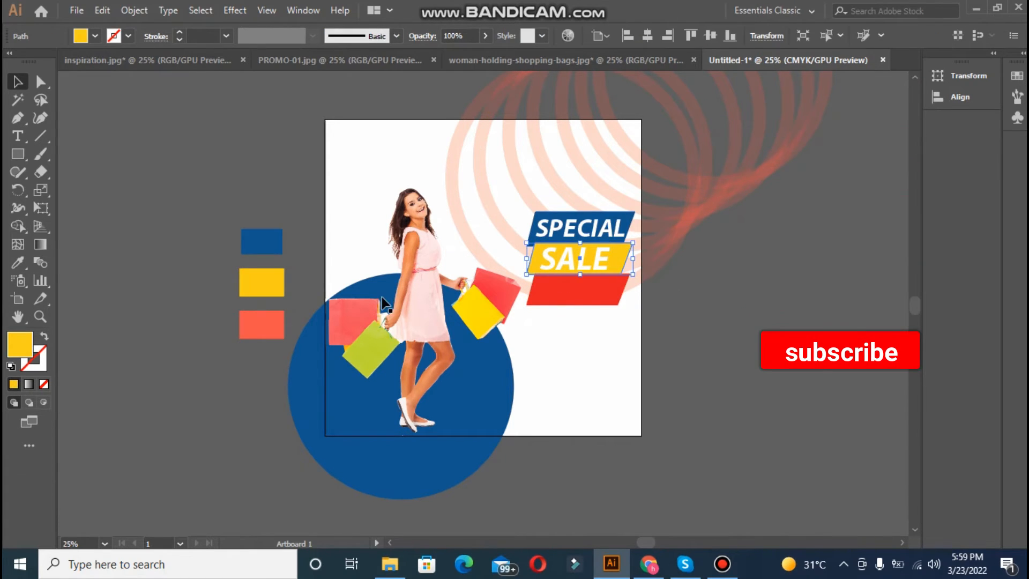
double_click(16, 343)
left_click(497, 218)
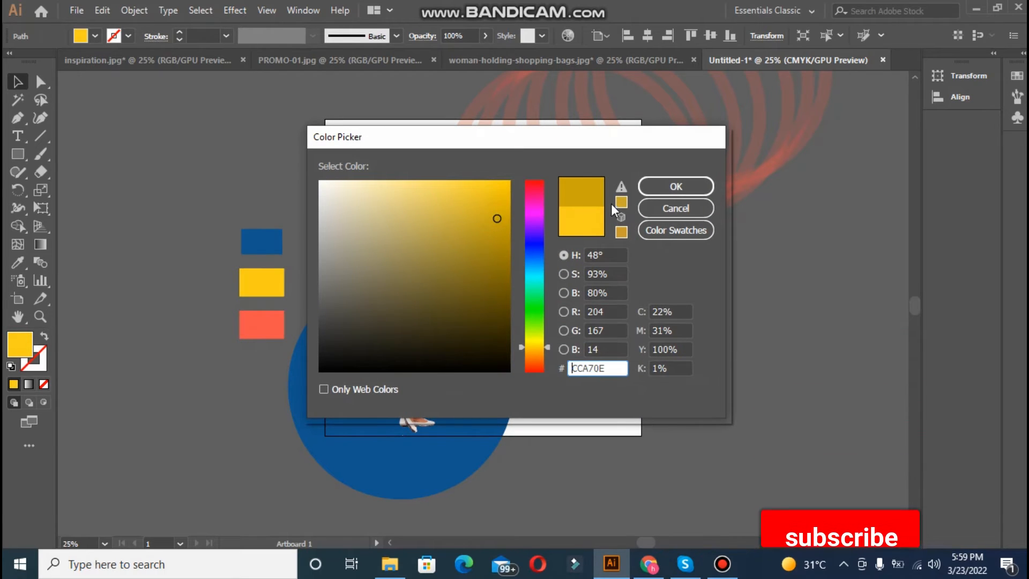
left_click(504, 191)
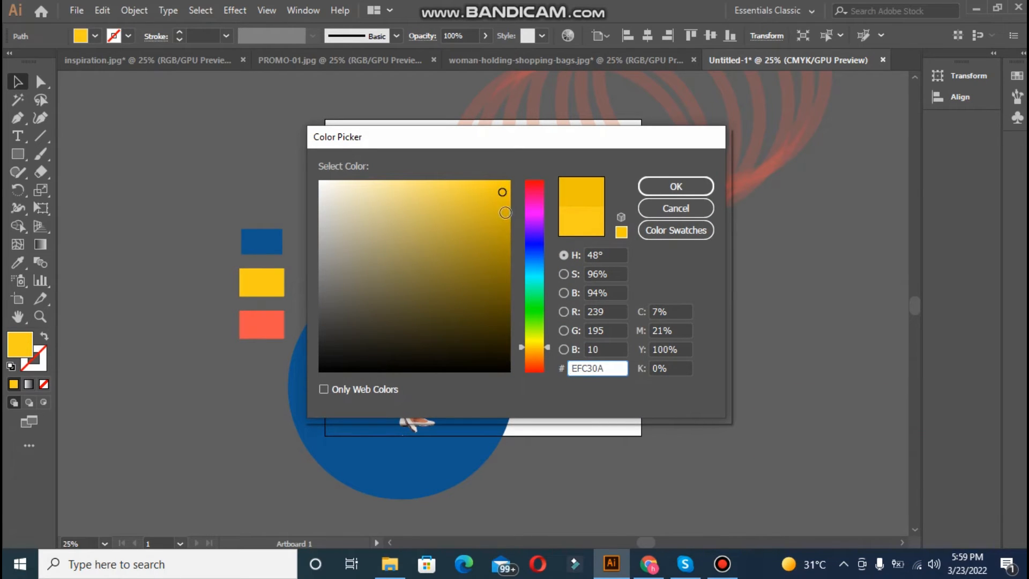
left_click(674, 187)
left_click(770, 280)
Step: Fill the banner behind SALE with the red sampled from the lowest banner
double_click(593, 296)
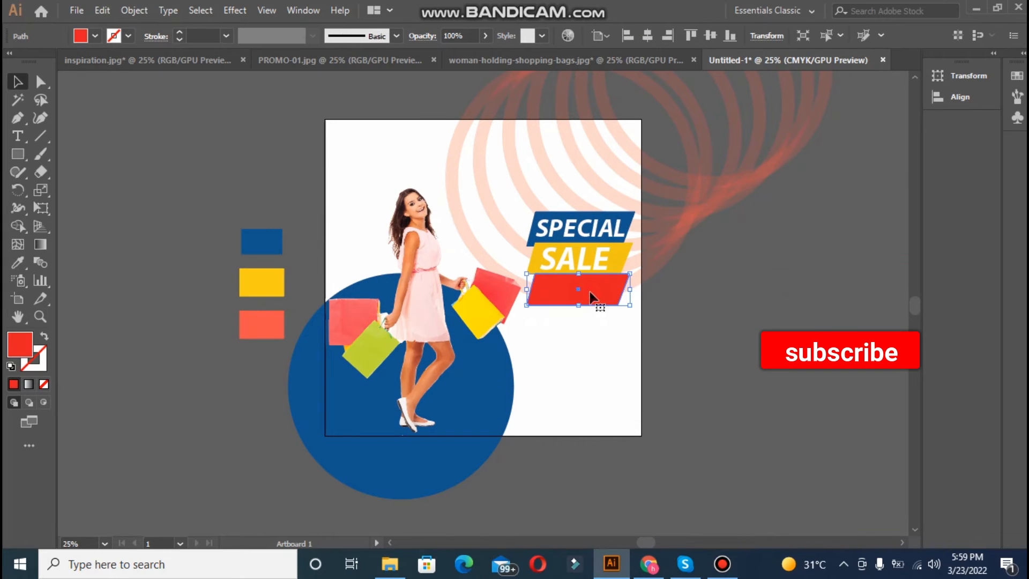
double_click(716, 314)
left_click(628, 265)
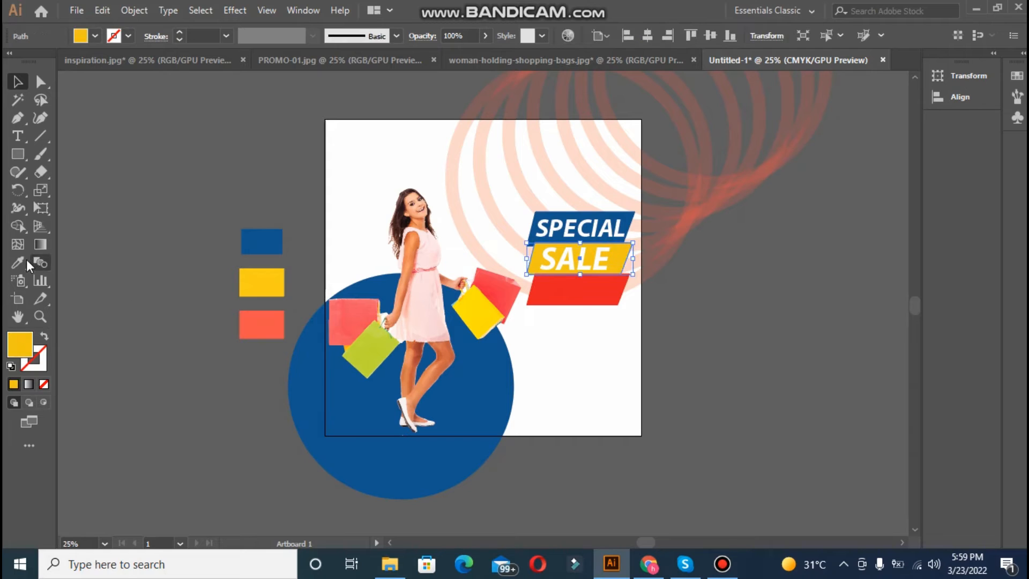
left_click(564, 302)
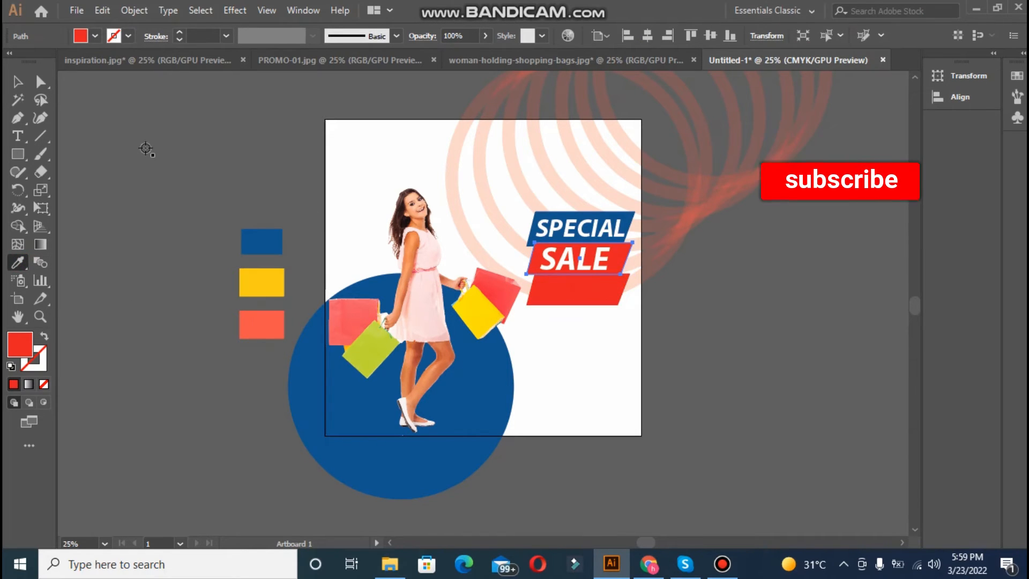
Step: Fill the lowest slanted banner with the yellow sampled from the swatch beside the artboard
left_click(18, 81)
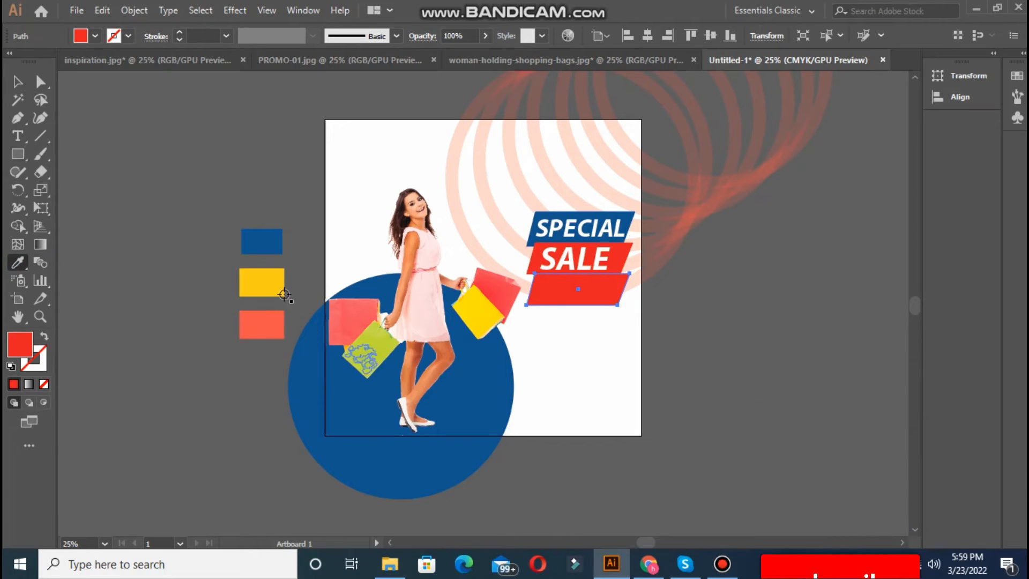
left_click(251, 279)
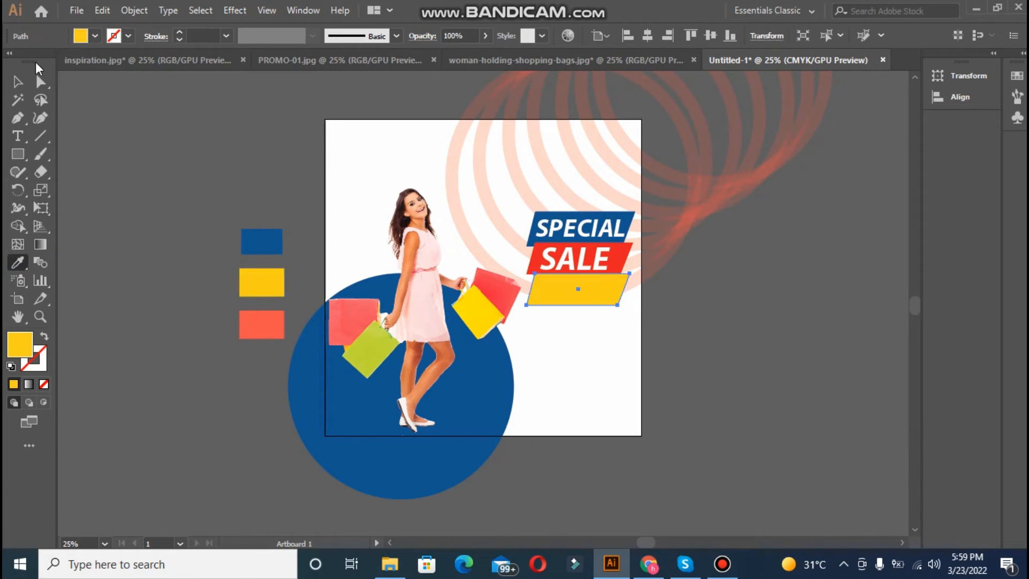
Step: Add black text reading 50% OFF beside the artboard and enlarge it to about 86 pt
left_click(124, 159)
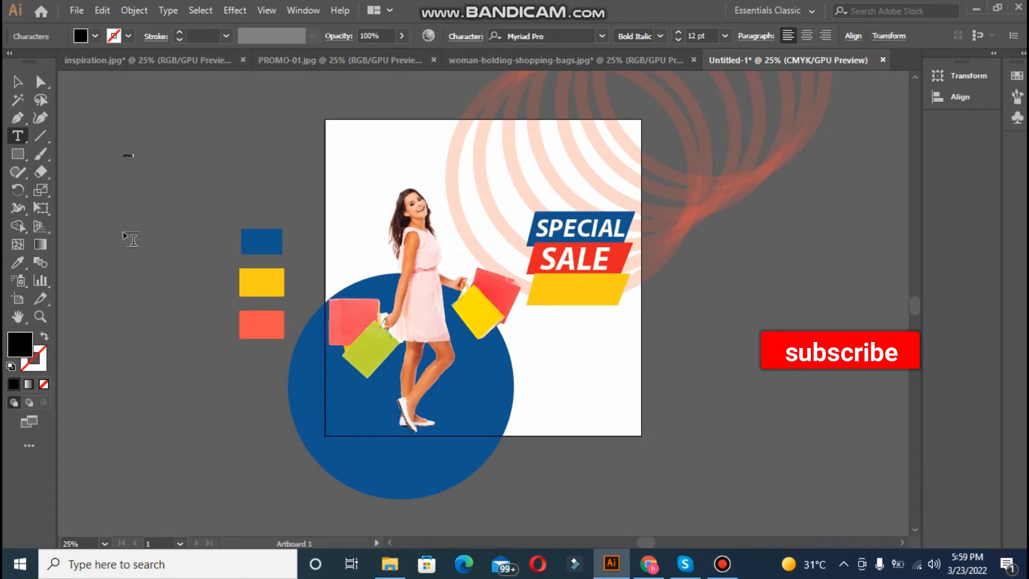
left_click(18, 81)
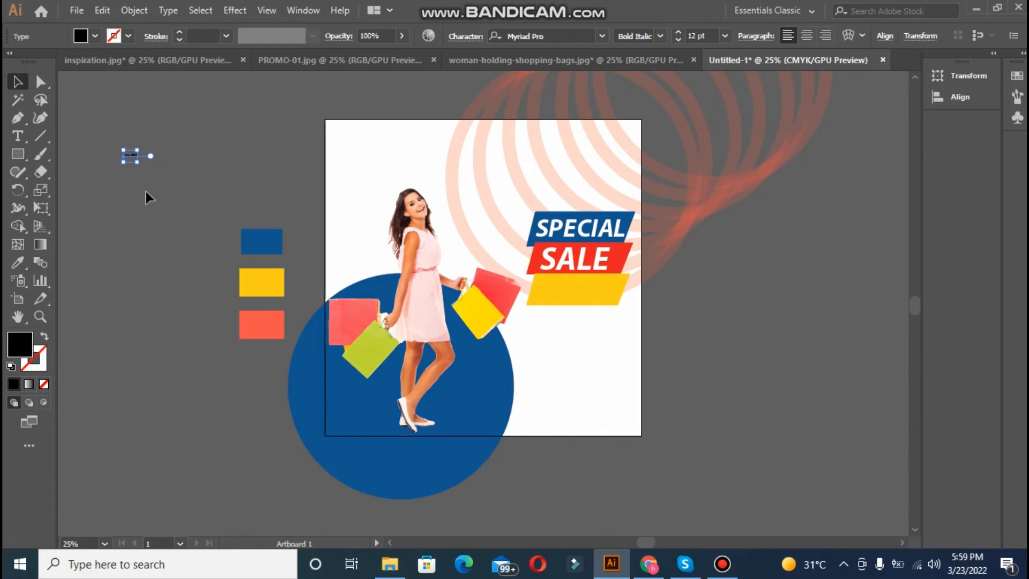
left_click_drag(136, 168, 225, 237)
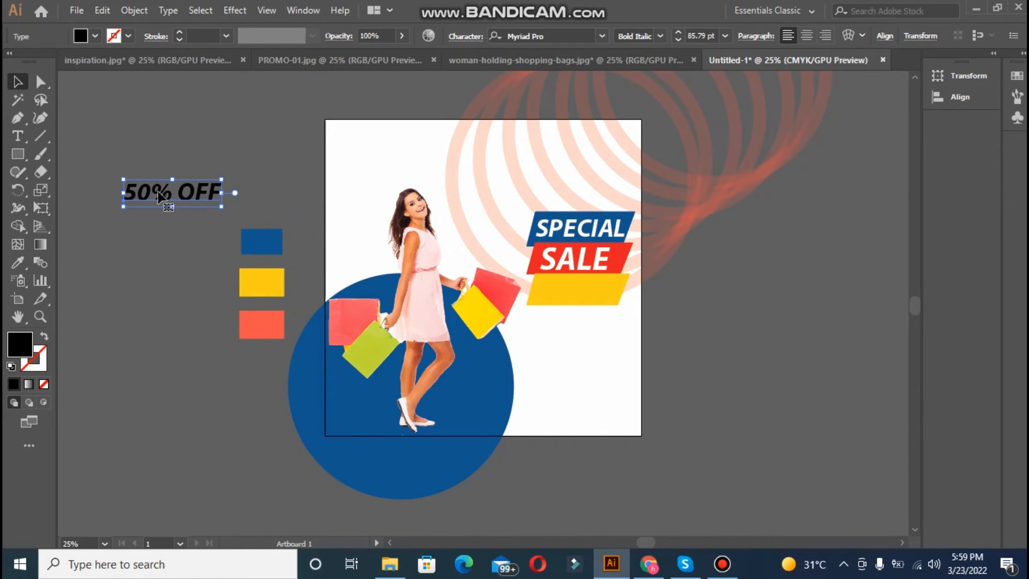
Step: Place the 50% OFF text on the yellow banner and shrink it to fit the banner's width
left_click_drag(159, 192, 564, 287)
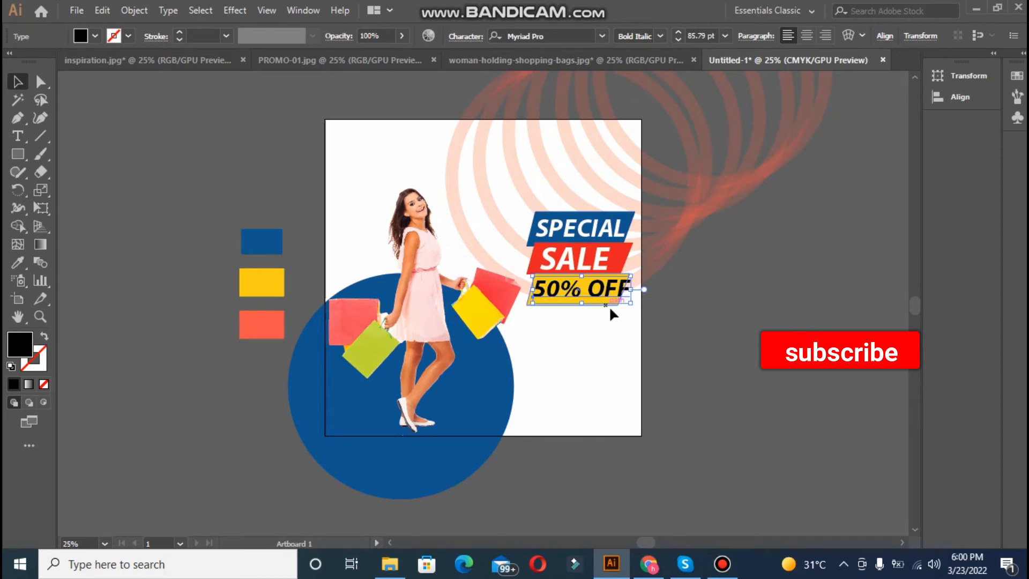
left_click_drag(633, 304, 598, 296)
left_click(754, 275)
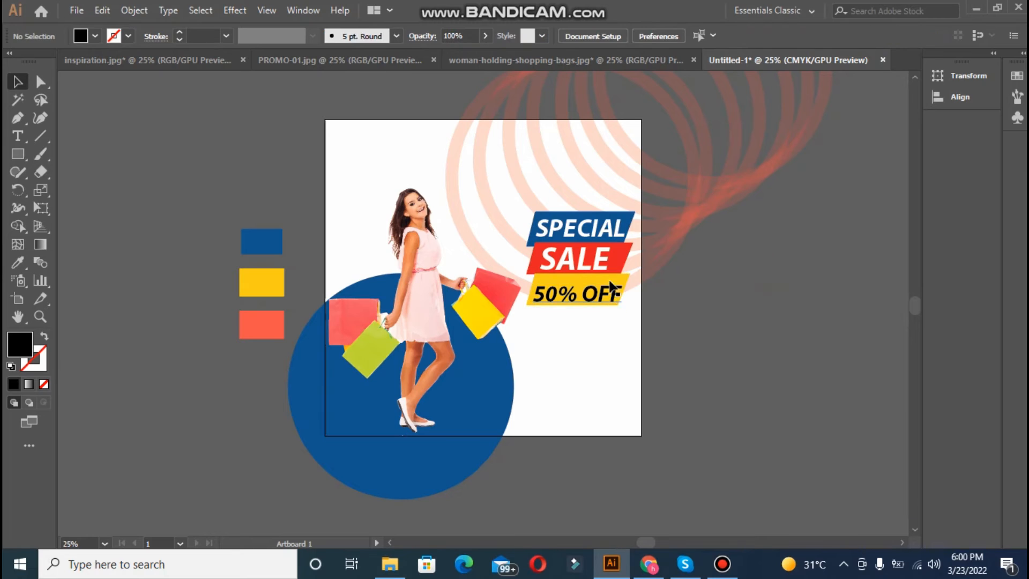
Step: Centre the 50% OFF text horizontally and vertically on the yellow banner
left_click(609, 276)
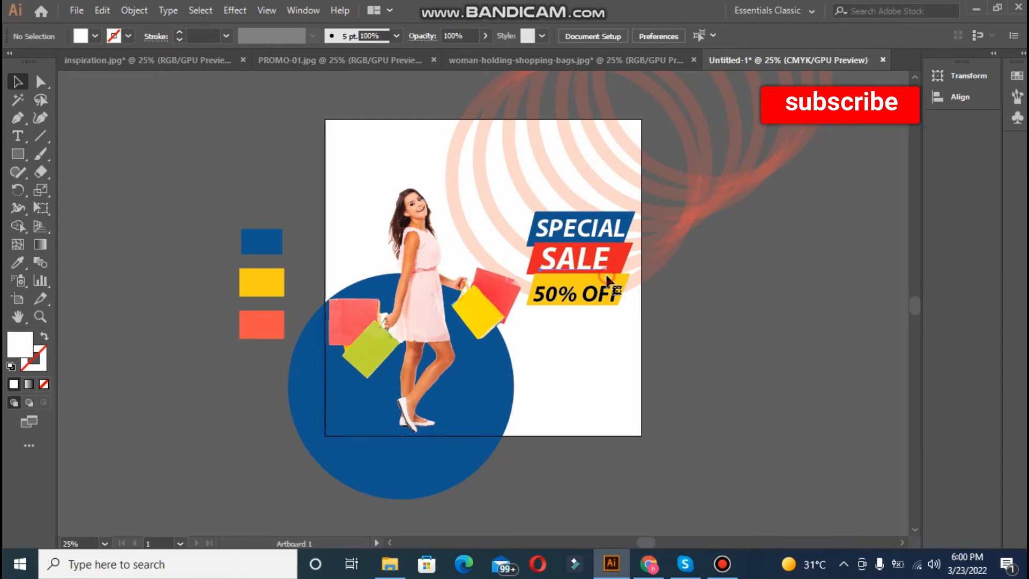
left_click(670, 281)
left_click(622, 278)
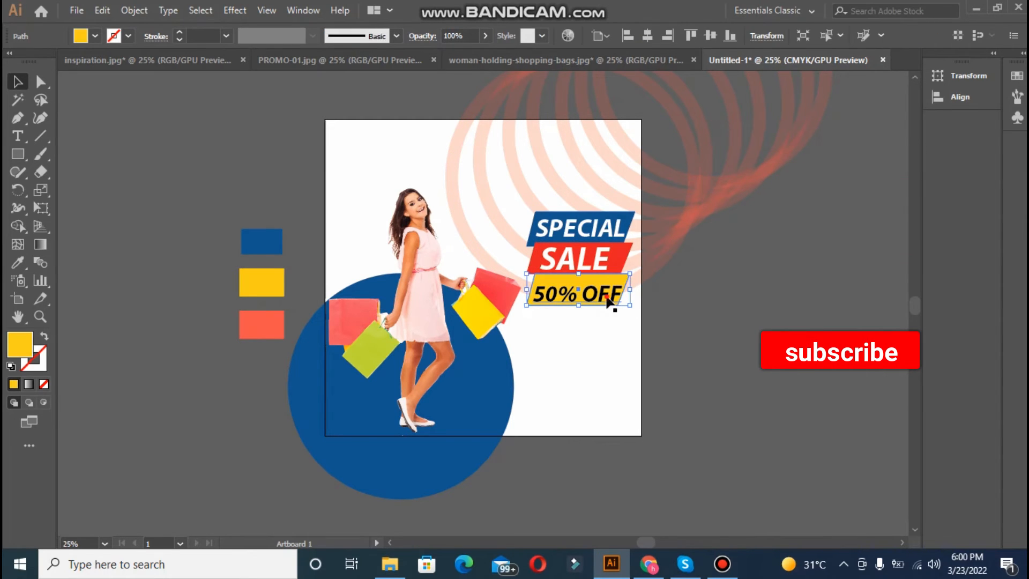
left_click(609, 296, "shift")
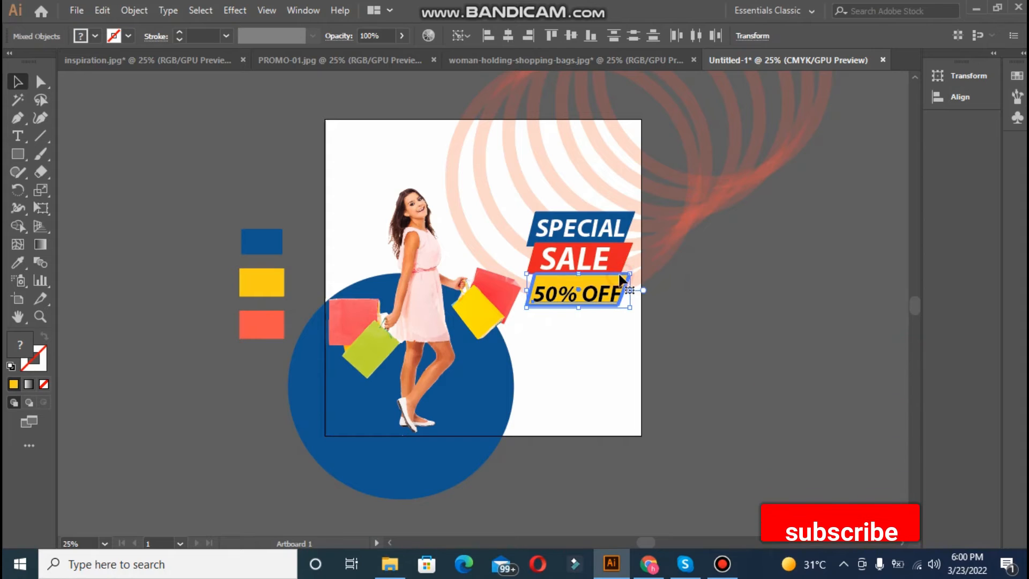
left_click(506, 39)
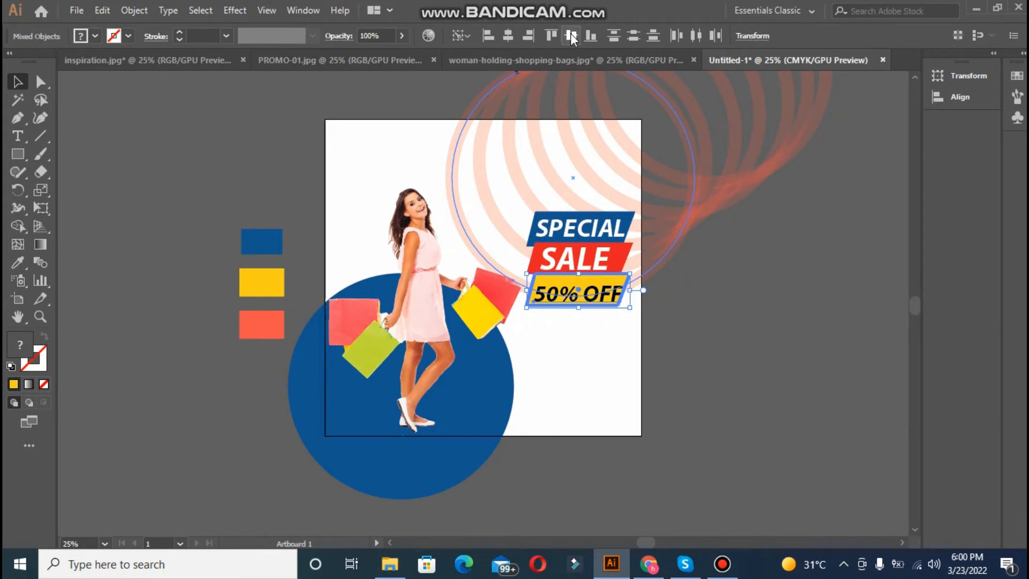
left_click(757, 249)
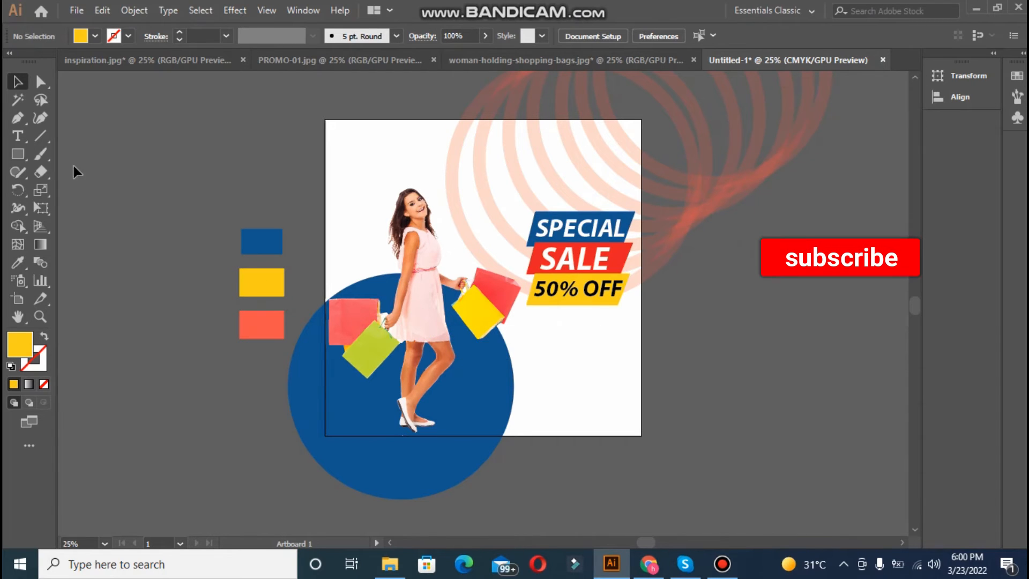
Step: Draw a wide yellow rectangle below the banners and fully round its corners into a pill-shaped button
left_click(20, 155)
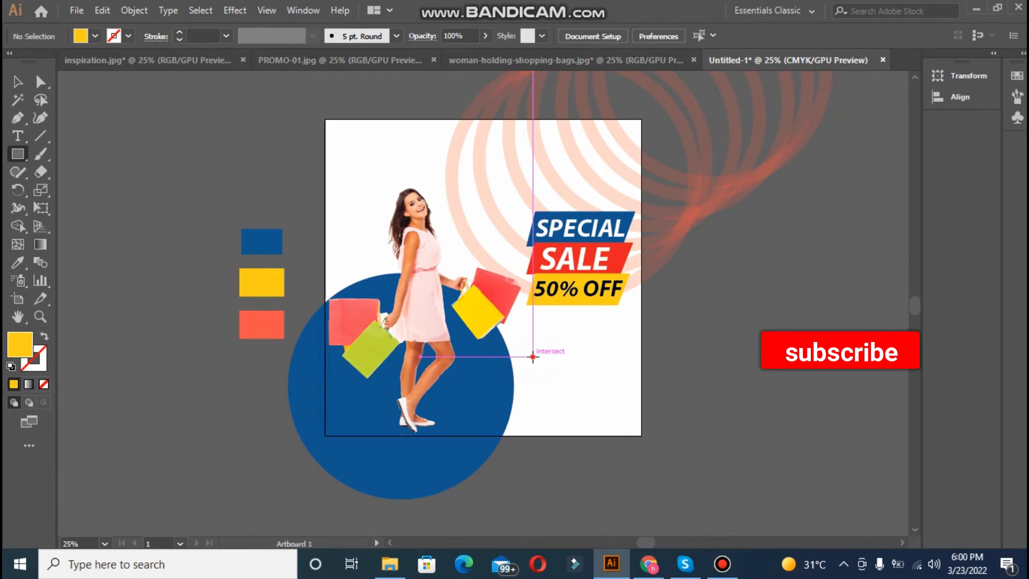
left_click_drag(533, 356, 627, 385)
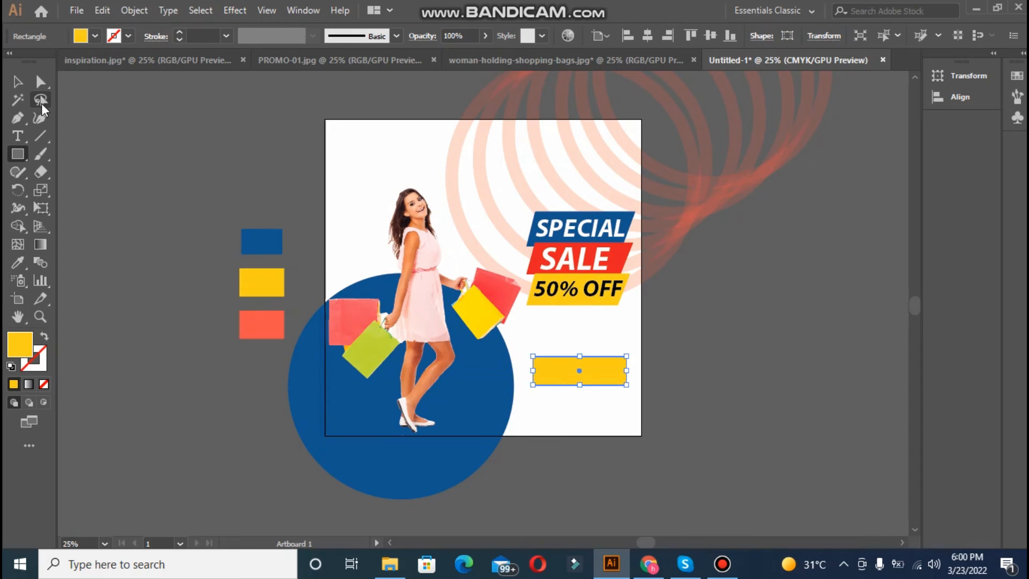
left_click(41, 82)
left_click(740, 294)
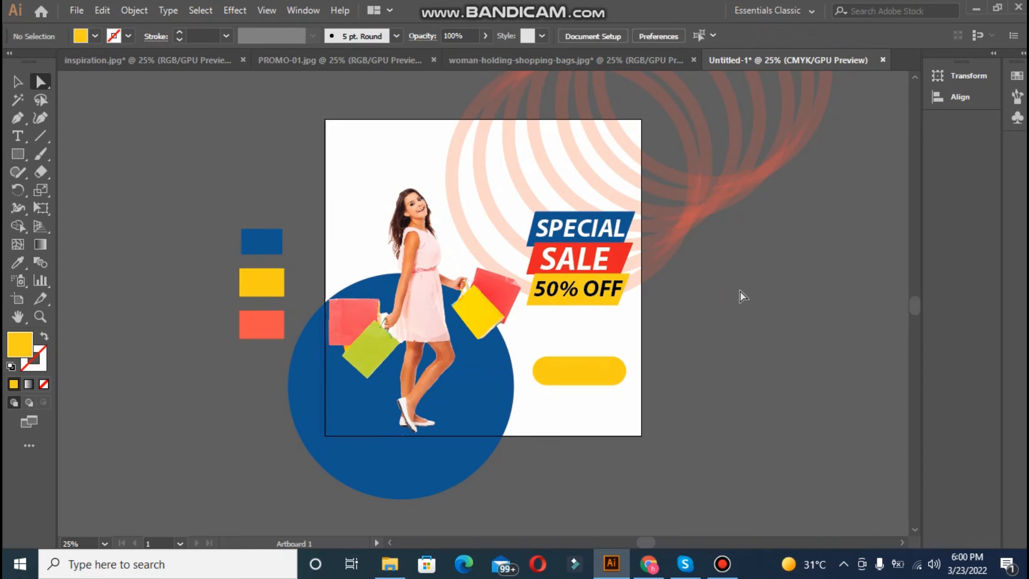
Step: Add small black text reading SHOP NOW in the empty area beside the artboard
left_click(16, 136)
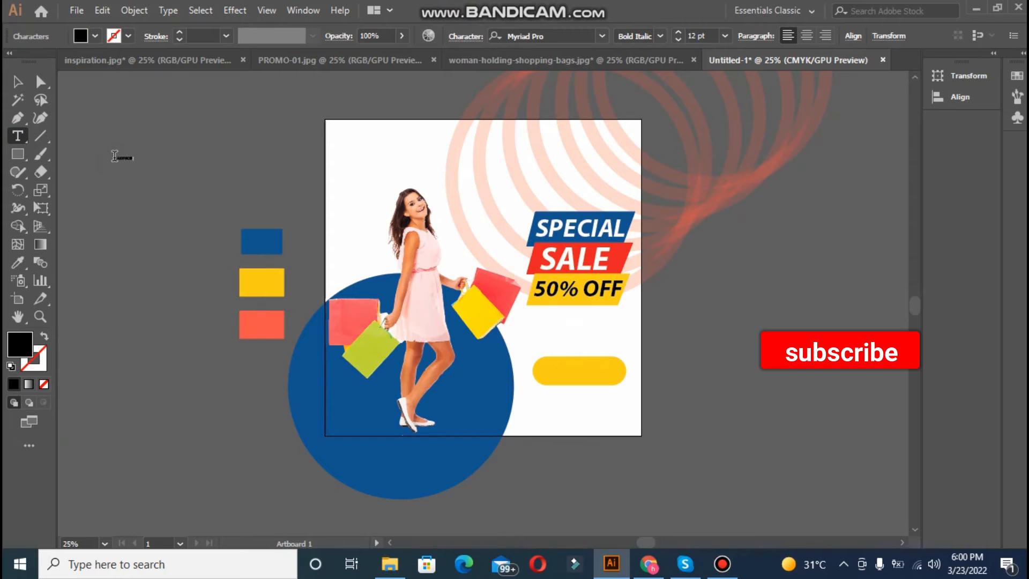
key("Escape")
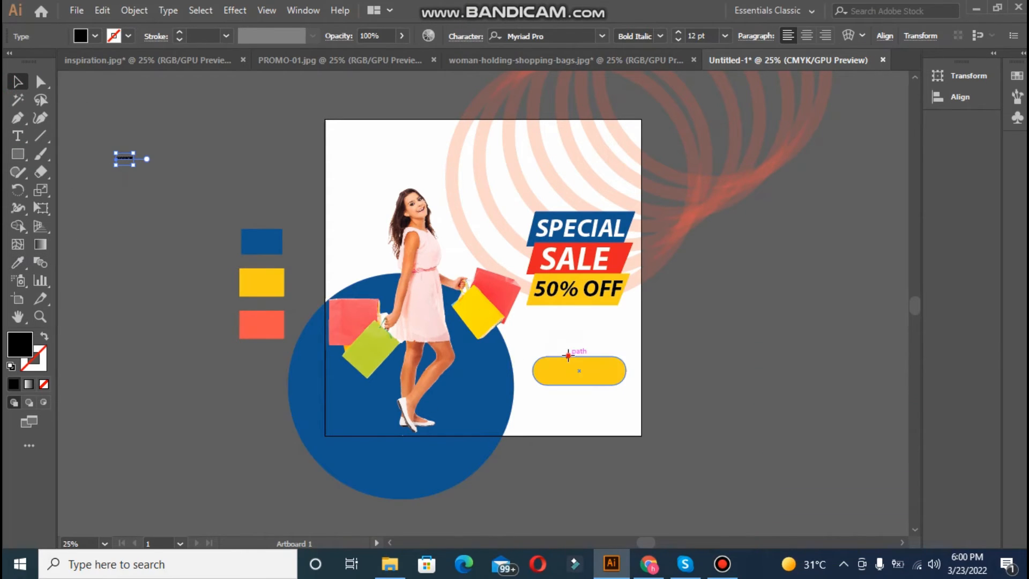
Step: Fill the pill-shaped button with the near-black colour 070707
double_click(28, 337)
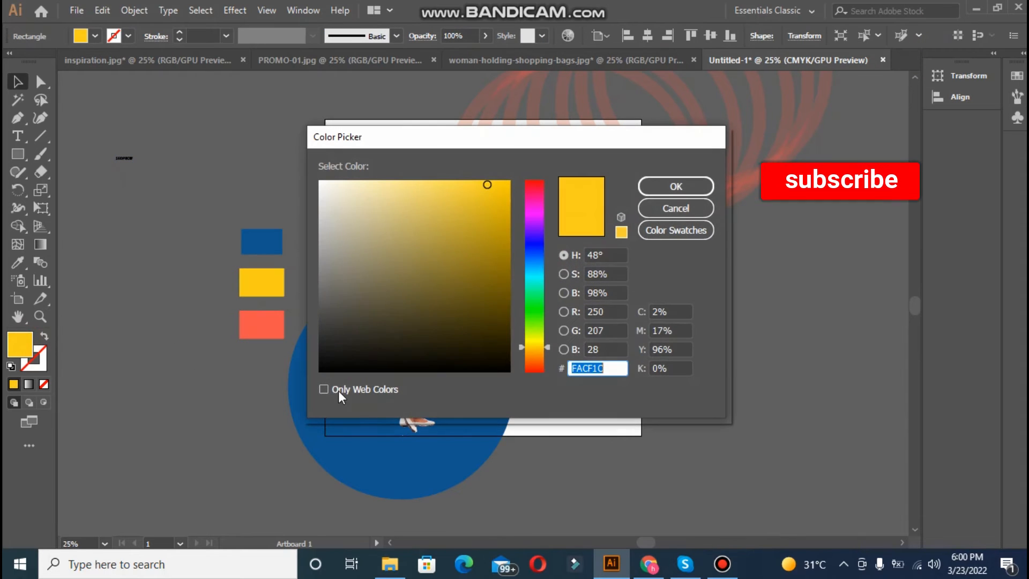
type("070707")
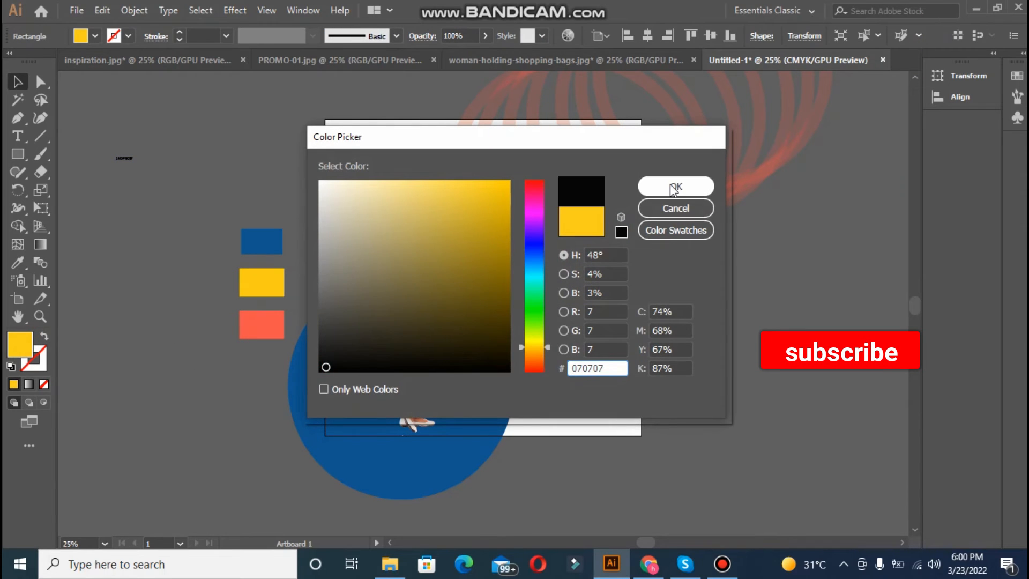
left_click(692, 181)
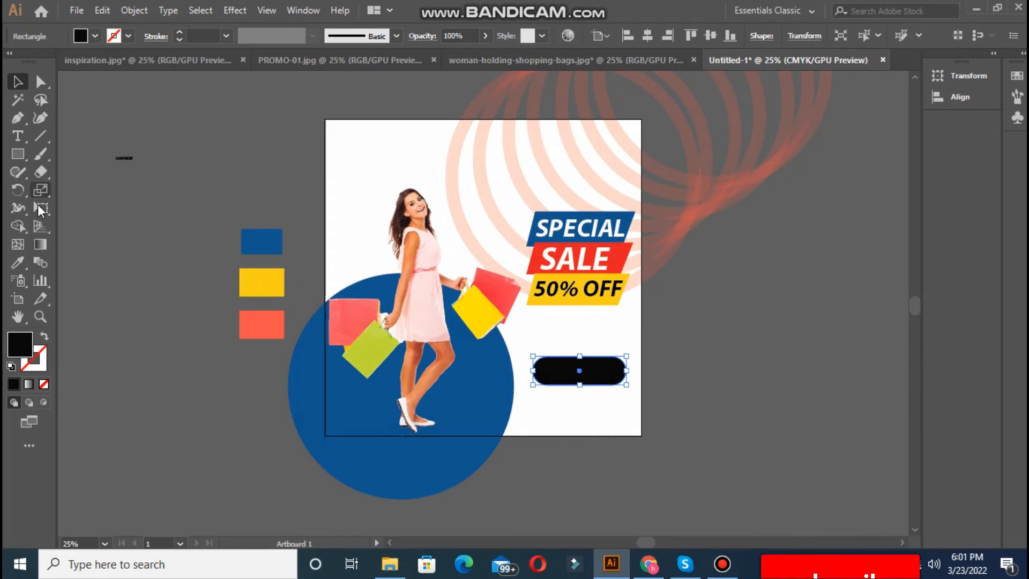
Step: Recolour the SHOP NOW text white and enlarge it to about 64 pt
left_click(119, 159)
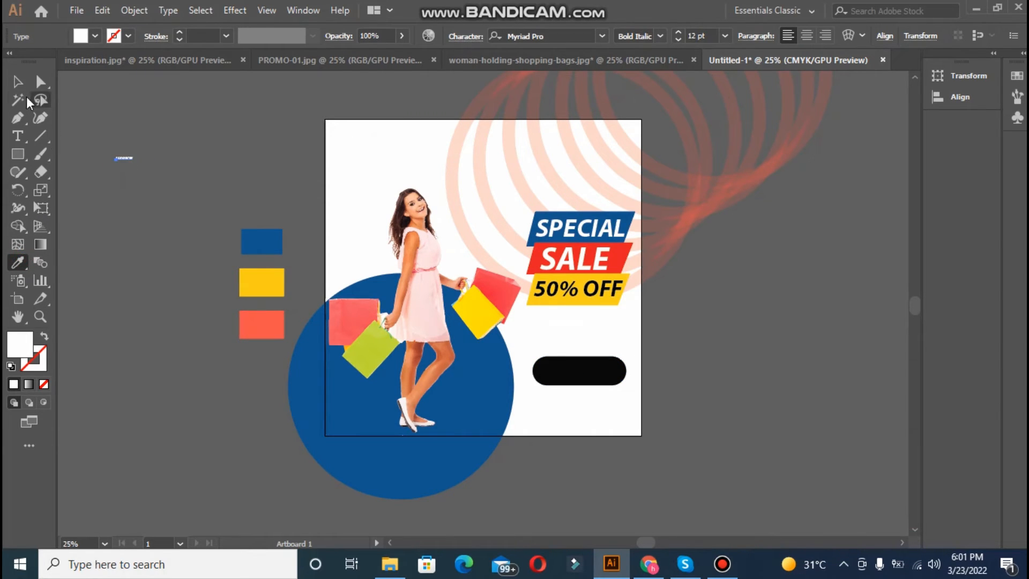
left_click_drag(134, 165, 228, 217)
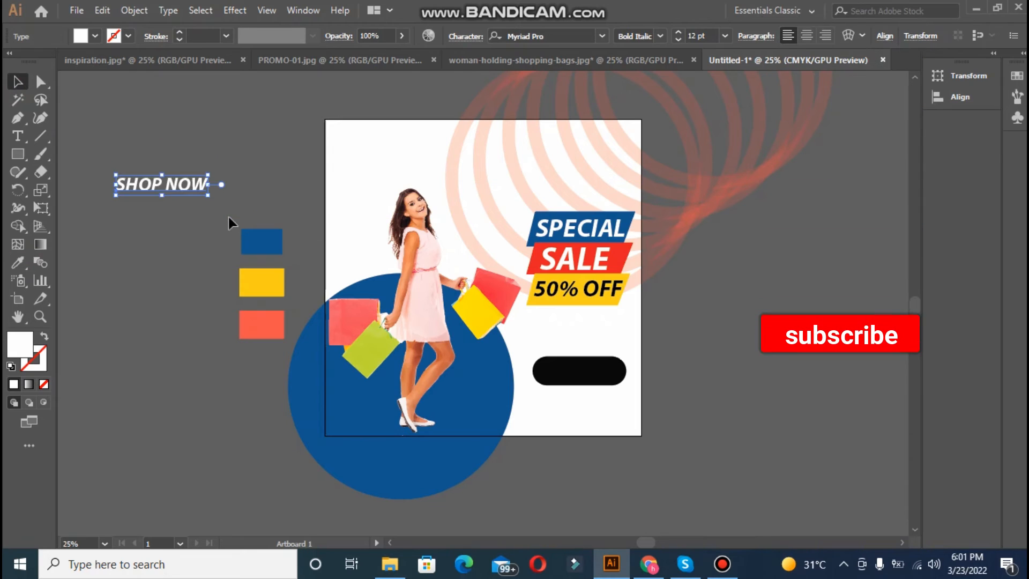
Step: Set the SHOP NOW text to Bold and fit it on the black button at about 47.7 pt
left_click(653, 33)
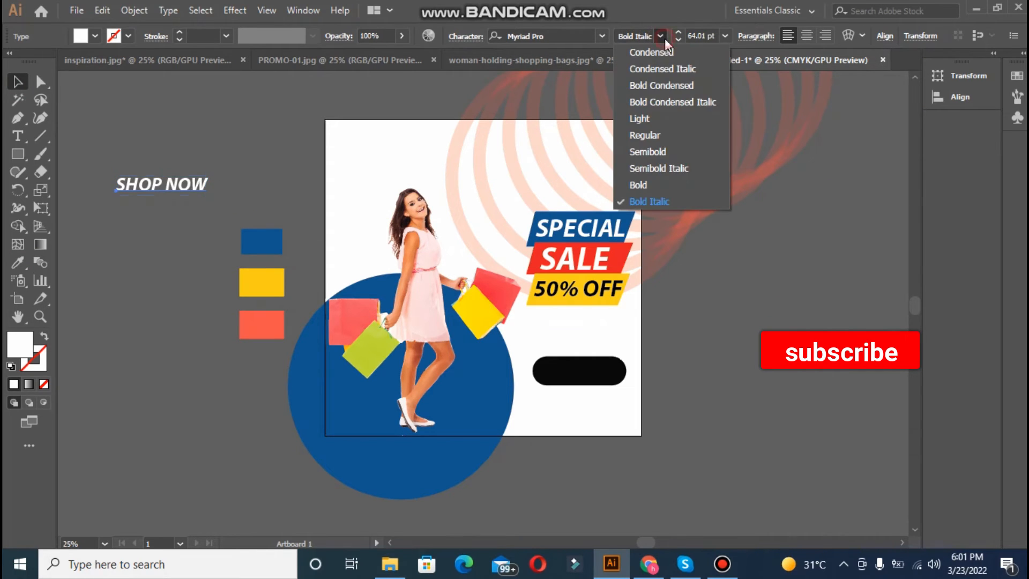
left_click(646, 183)
left_click_drag(175, 175, 578, 372)
left_click(685, 390)
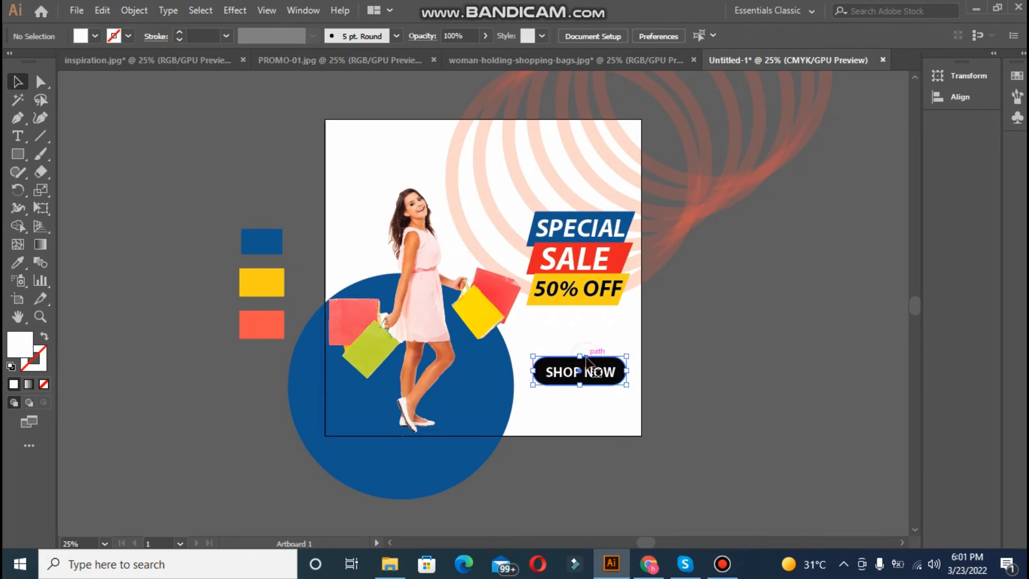
Step: Centre the SHOP NOW text horizontally and vertically on the black button
left_click(596, 365, "shift")
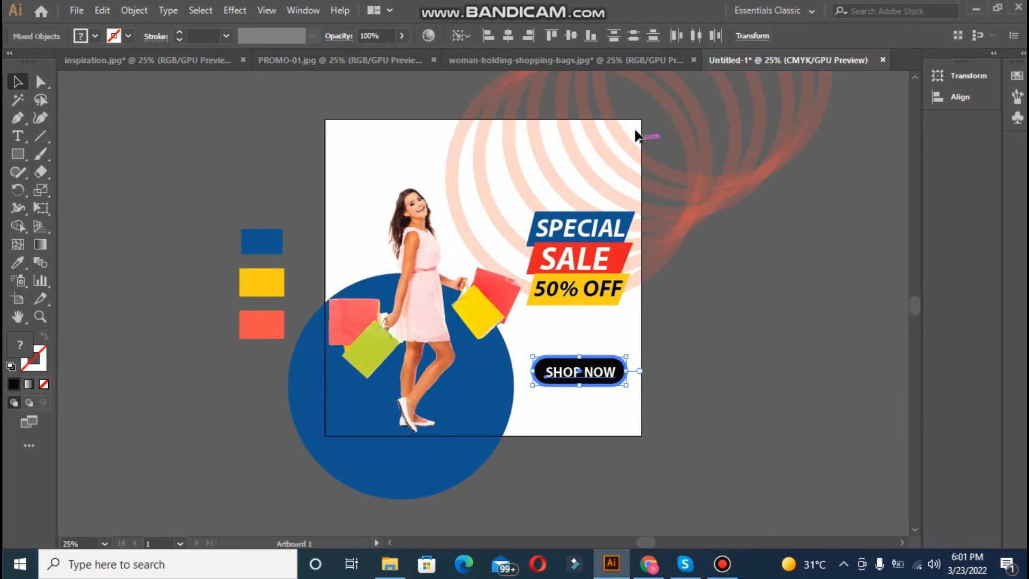
left_click(571, 35)
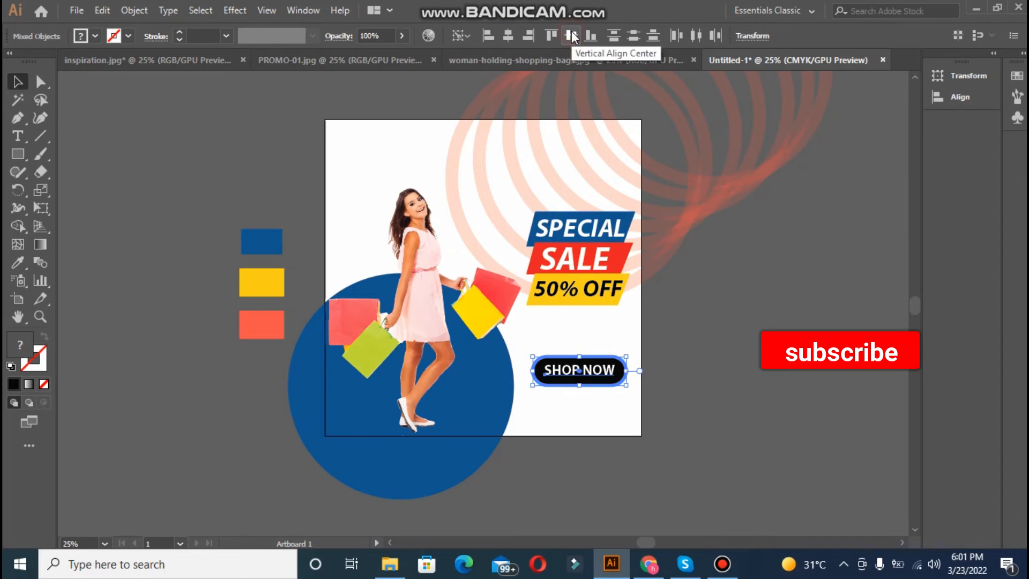
left_click(751, 285)
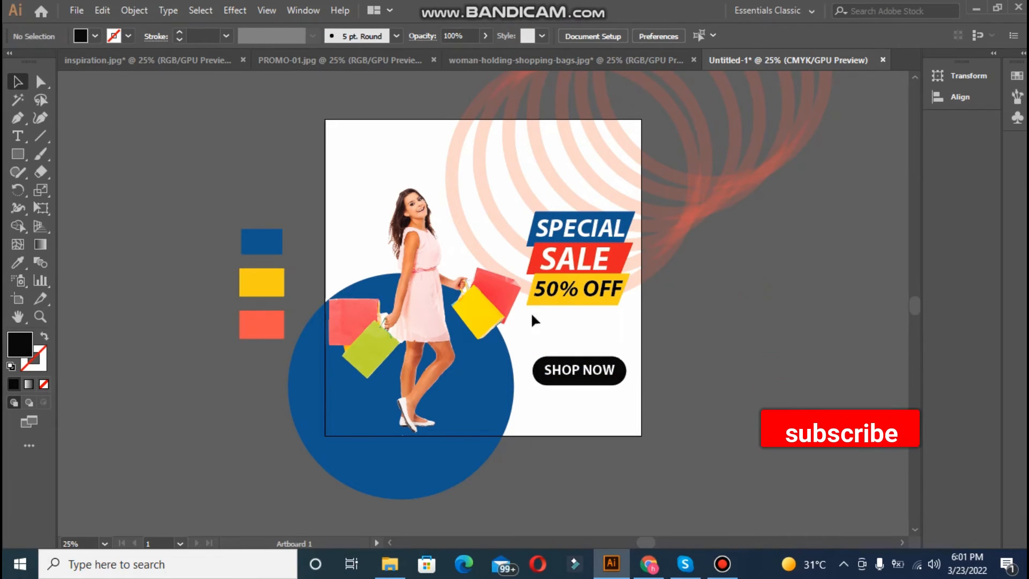
left_click(19, 137)
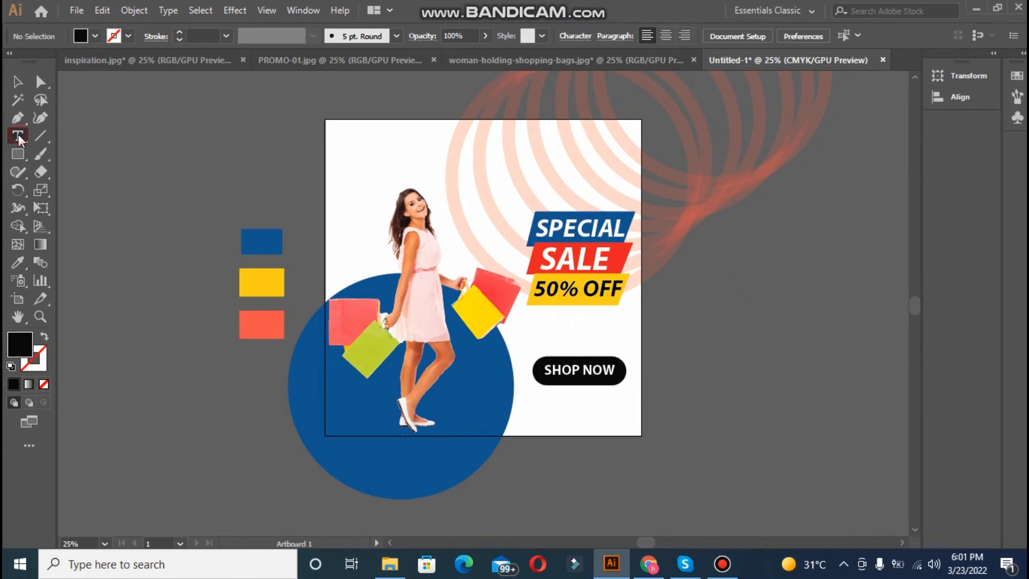
left_click(111, 187)
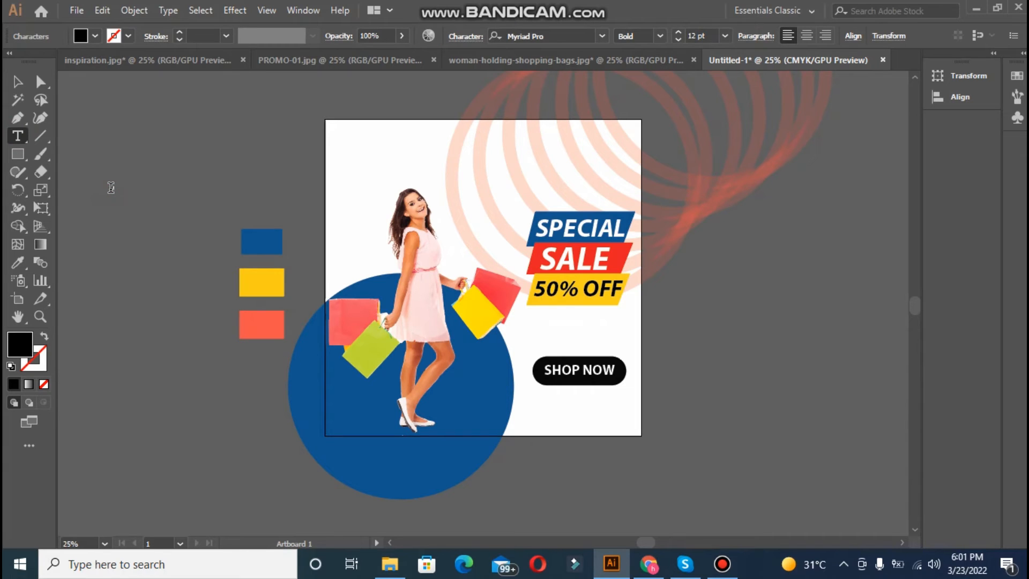
type("WWW.YOURWEBS")
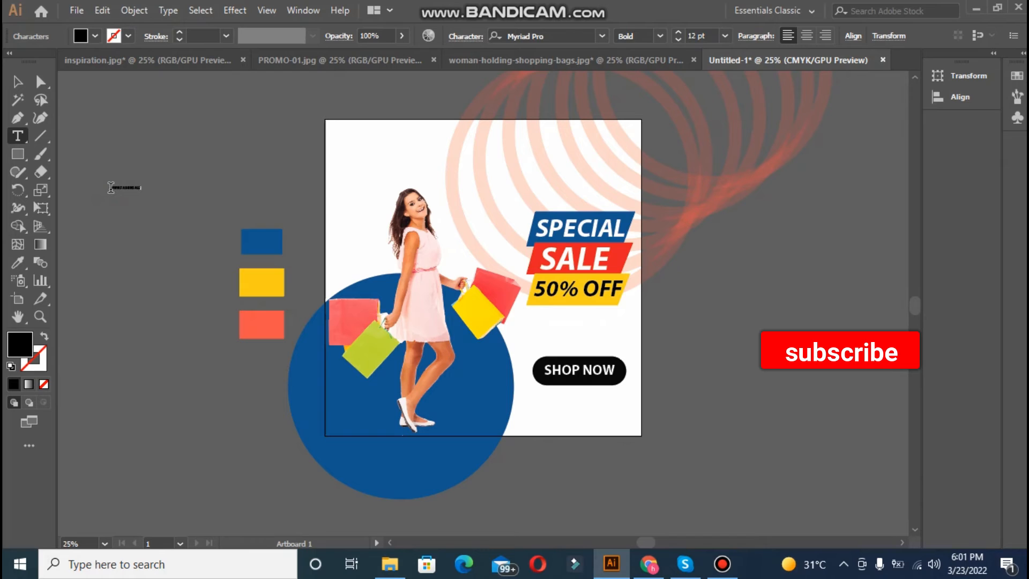
type("ITE.COM")
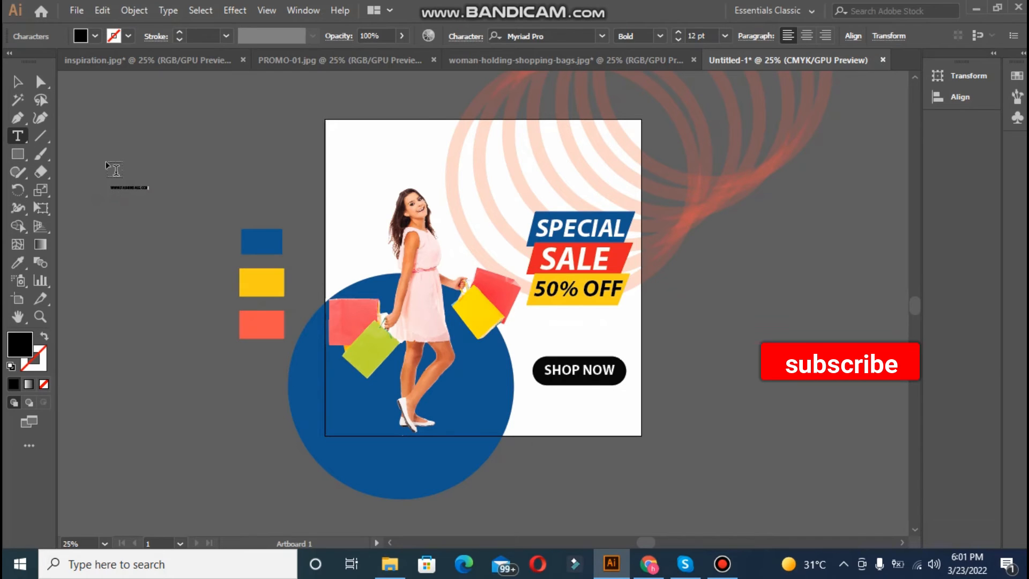
left_click(17, 81)
left_click_drag(146, 195, 184, 200)
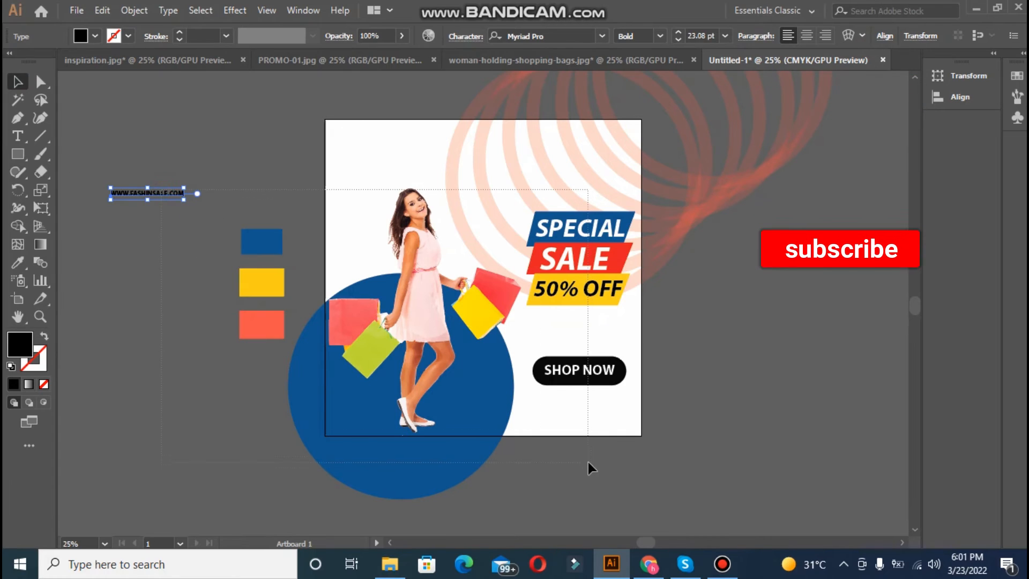
left_click_drag(140, 196, 569, 429)
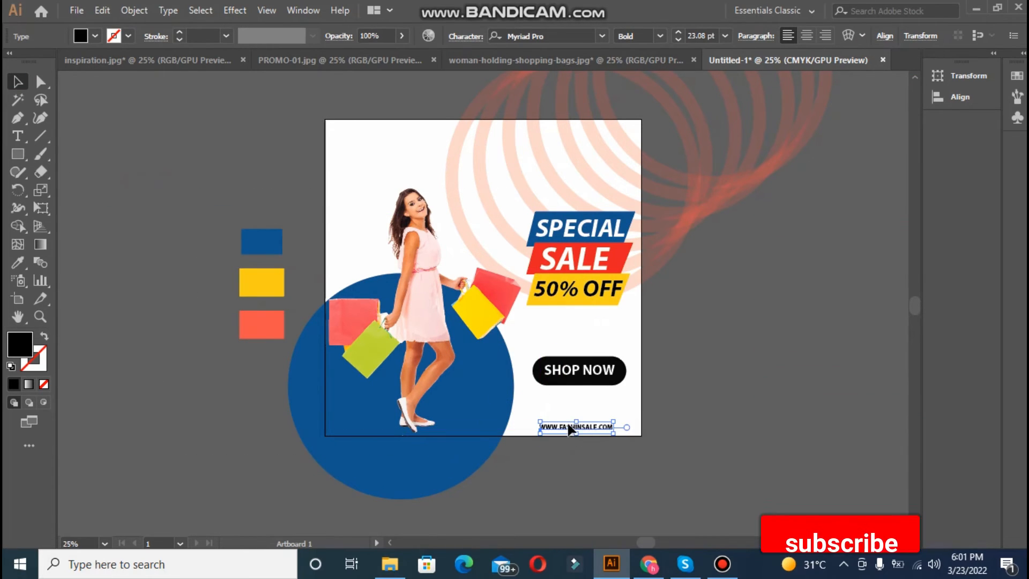
left_click(734, 416)
Step: Group the SHOP NOW text with its black button
left_click(601, 375)
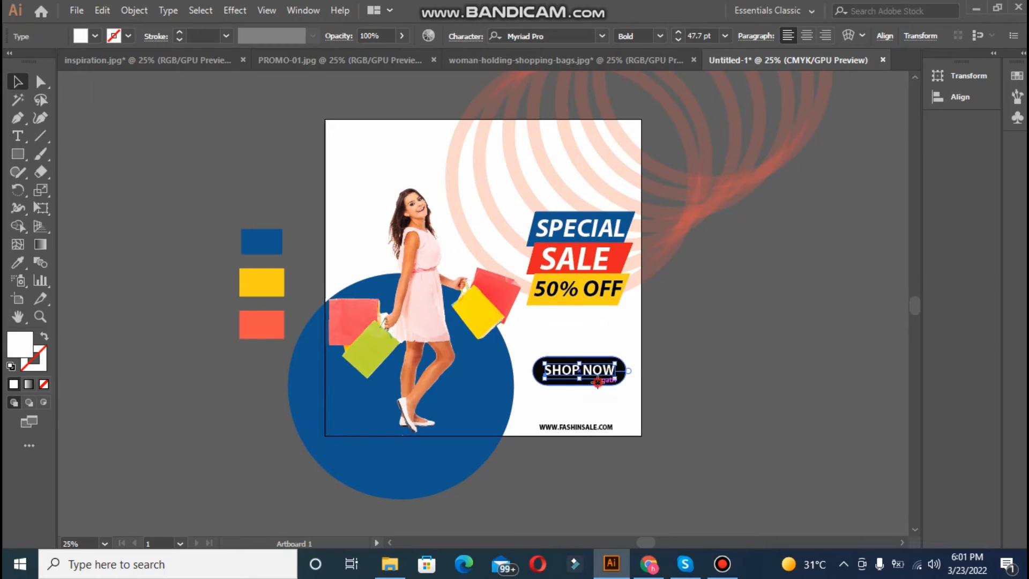
left_click(597, 382)
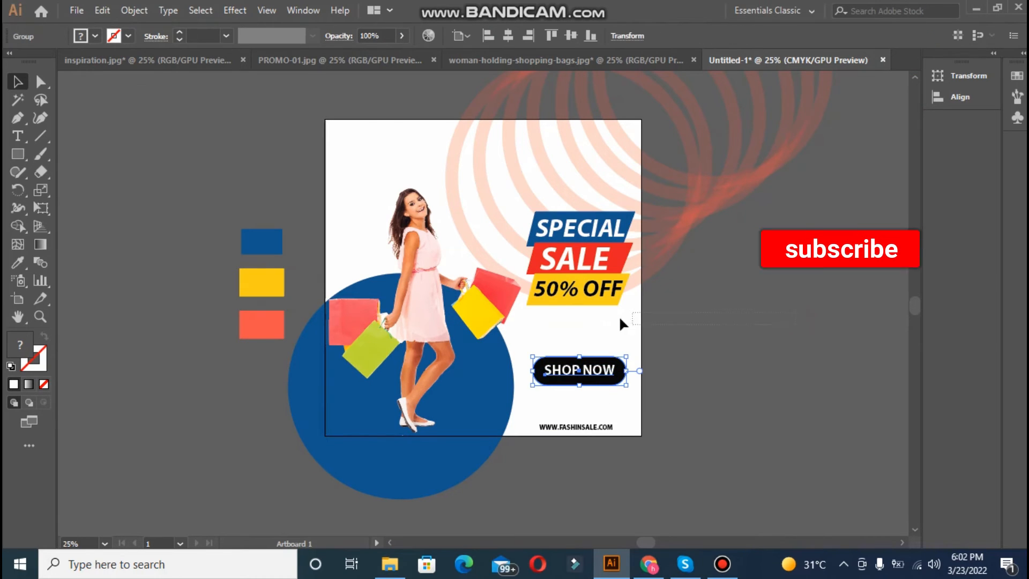
Step: Group the 50% OFF text with its yellow banner and the SALE text with its red banner
left_click(601, 311)
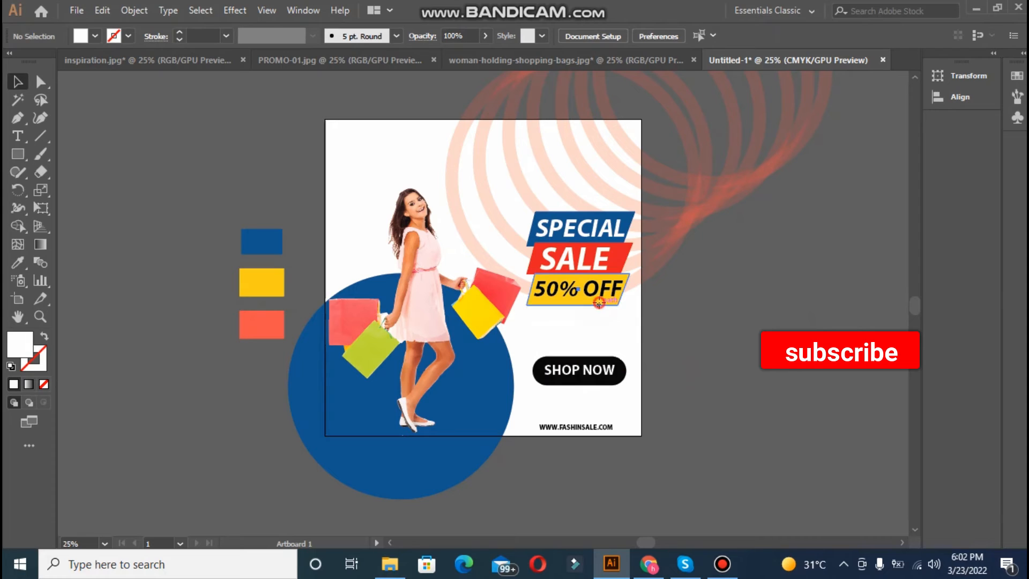
left_click(599, 302)
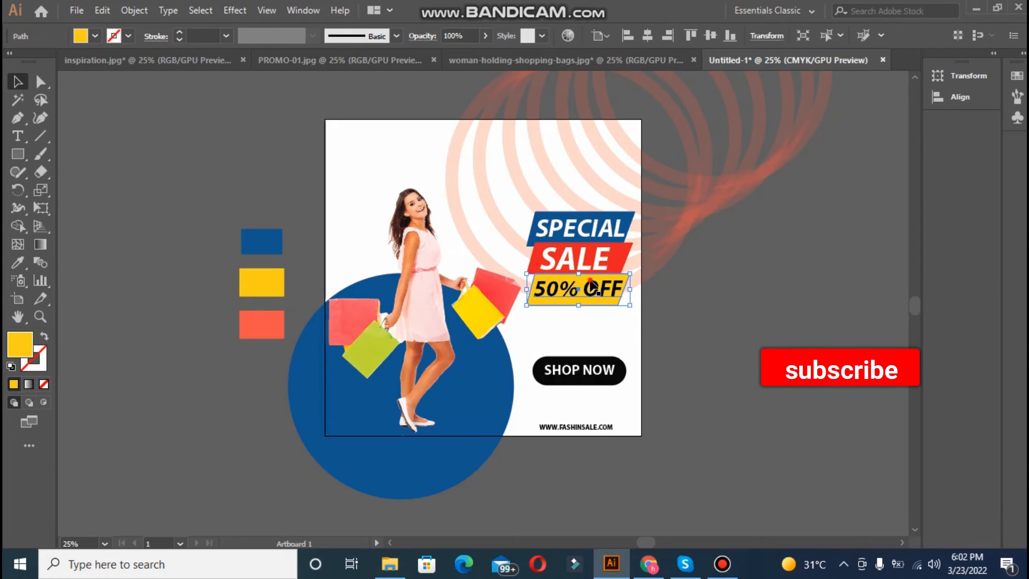
left_click(731, 351)
left_click(611, 265)
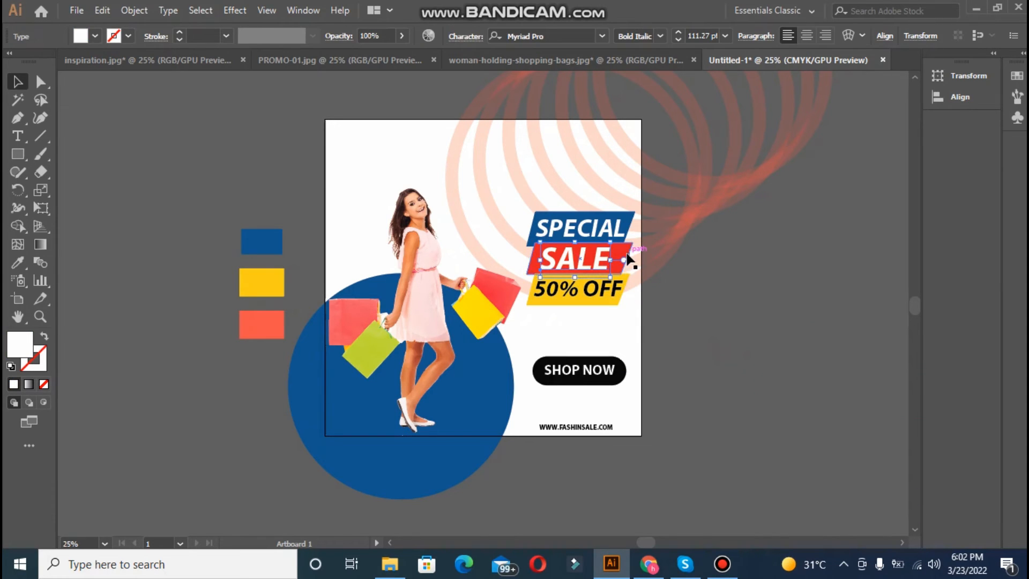
left_click(627, 261)
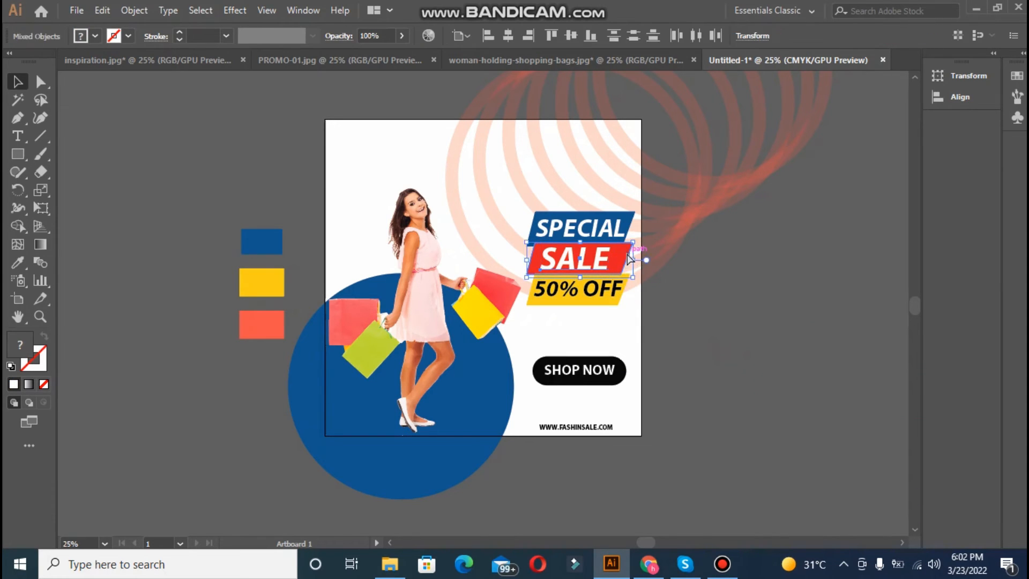
left_click(631, 209)
Step: Group the SPECIAL text with its blue banner
left_click(623, 232)
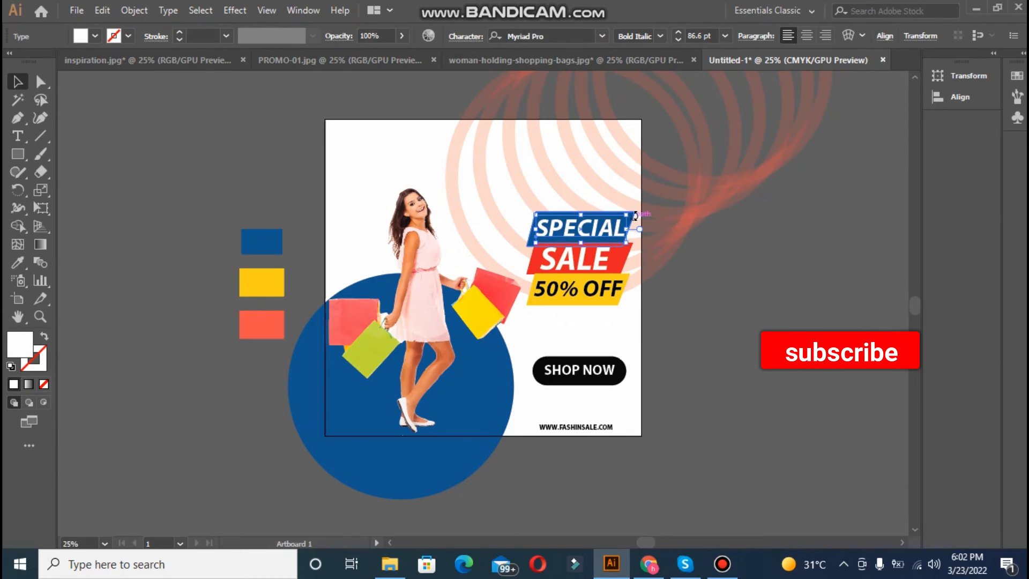
left_click(720, 298)
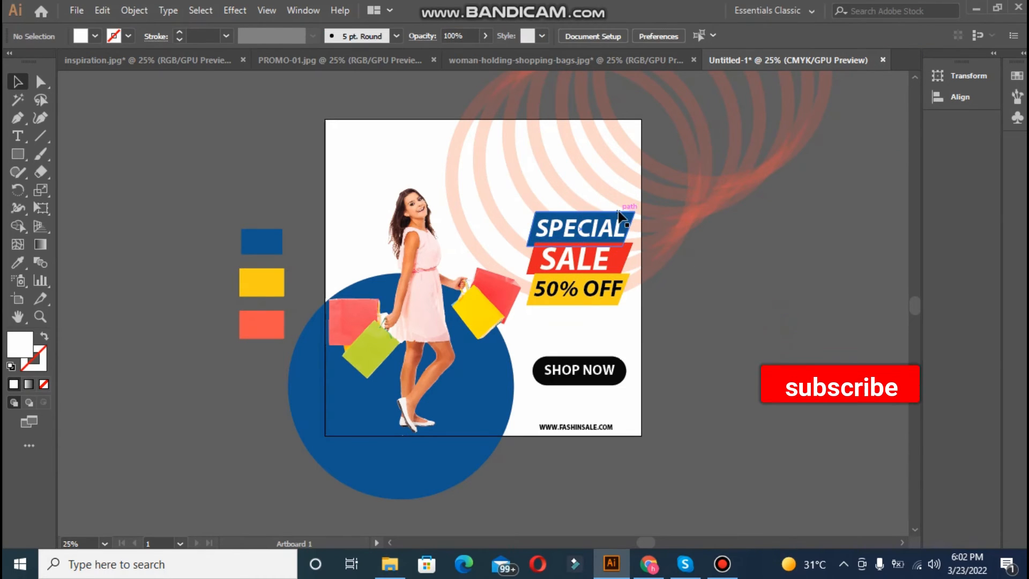
left_click(621, 228)
left_click(621, 227, "shift")
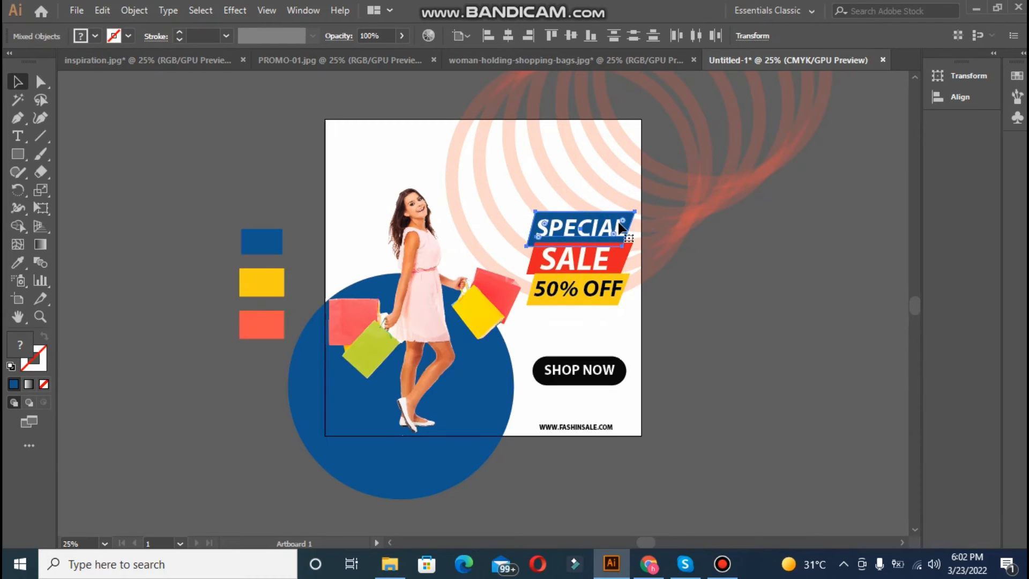
key("ctrl+g")
Step: Align the SPECIAL, SALE and 50% OFF banner groups to the artboard's right edge
left_click(604, 230)
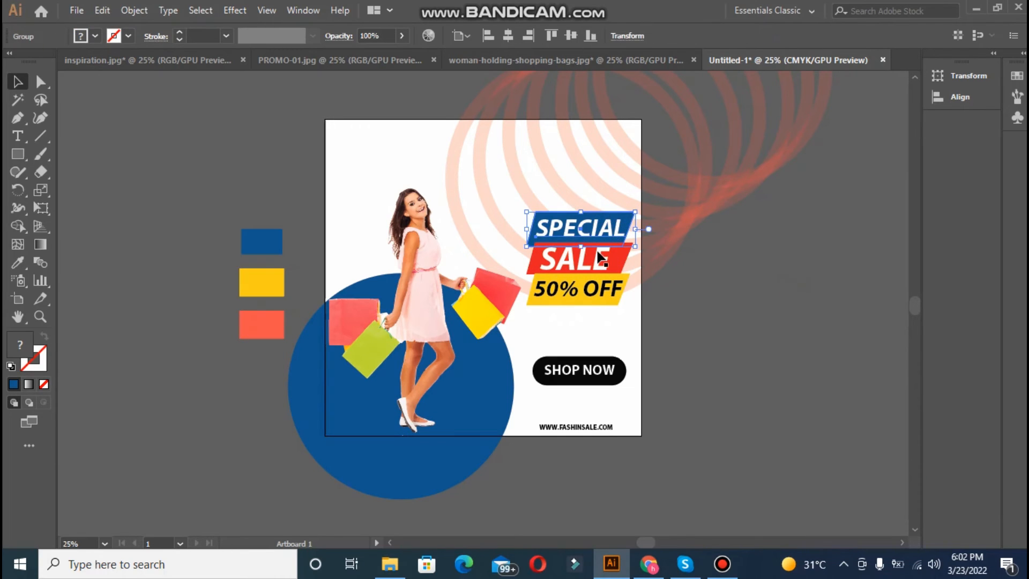
left_click(598, 251, "shift")
left_click(603, 299, "shift")
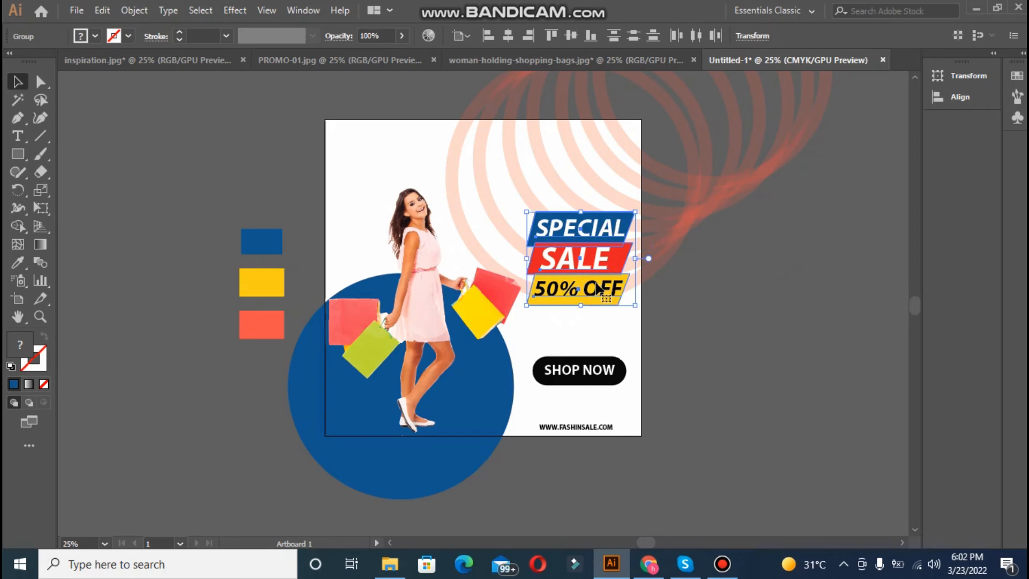
left_click(508, 35)
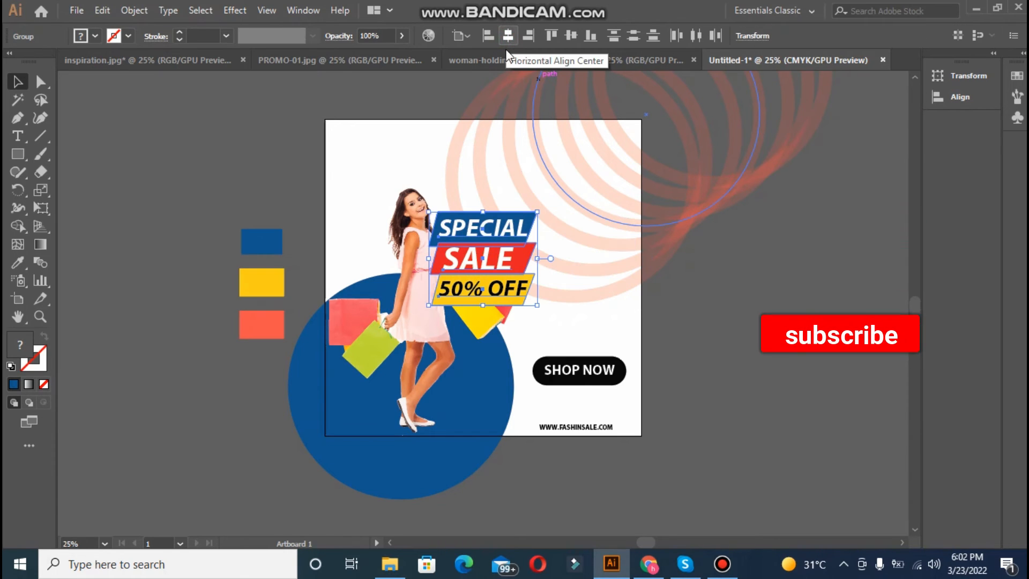
left_click(529, 35)
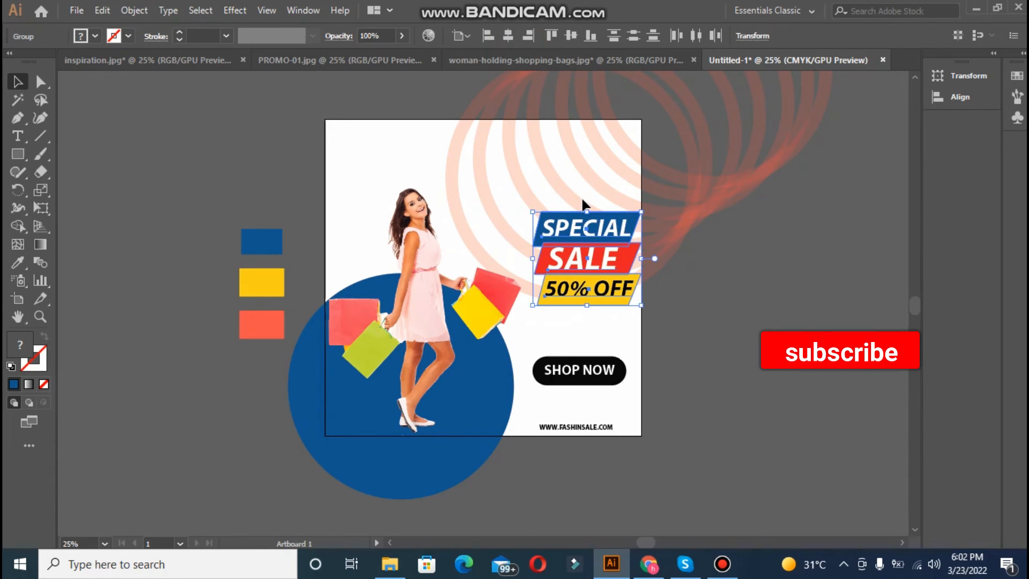
Step: Nudge the three banner groups left to leave a margin at the artboard's right edge, and scale them up slightly
key("Left")
key("Left")
key("Left")
key("Left")
key("Left")
key("Left")
key("Left")
key("Left")
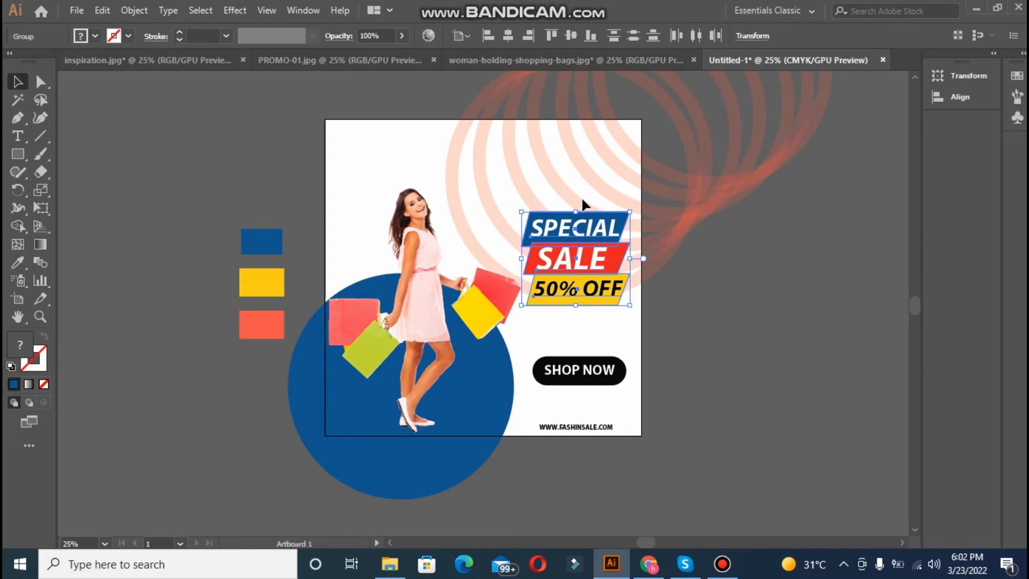
key("Left")
key("Left")
key("Left")
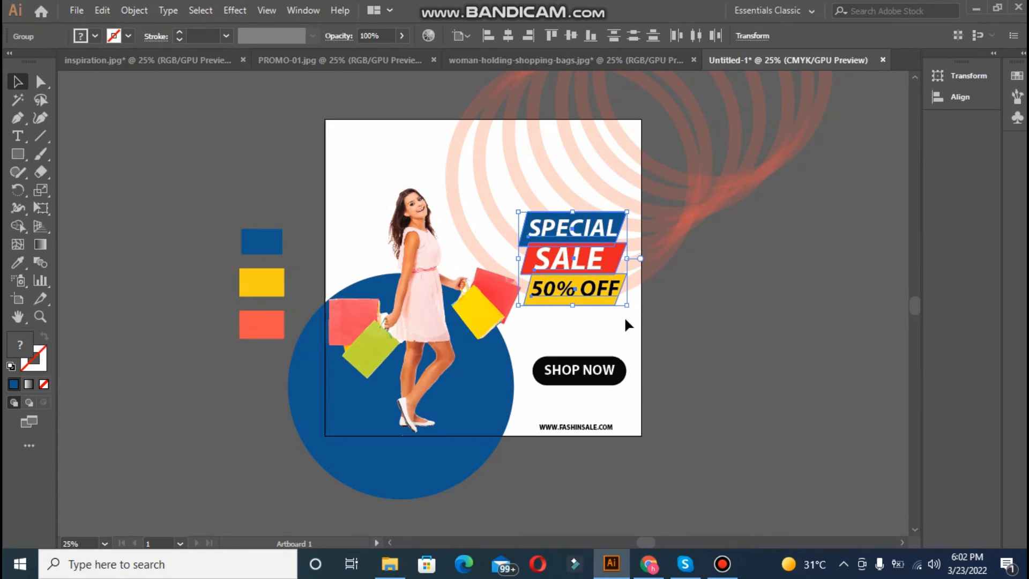
left_click_drag(624, 307, 638, 328)
left_click(703, 331)
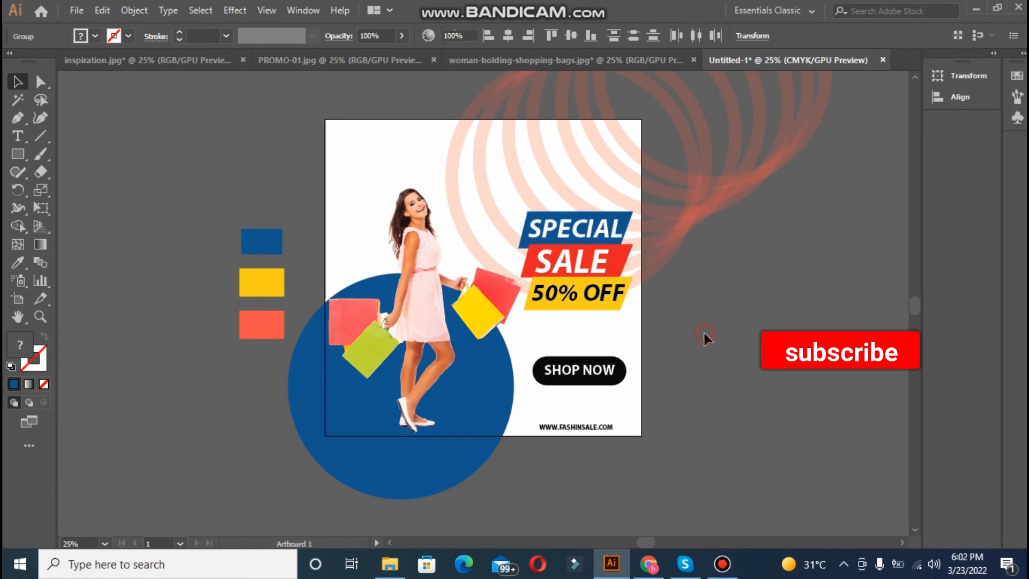
Step: Add bold black two-line text LOGO HERE, enlarge it and place it in the artboard's upper-left corner
left_click(18, 141)
left_click(113, 157)
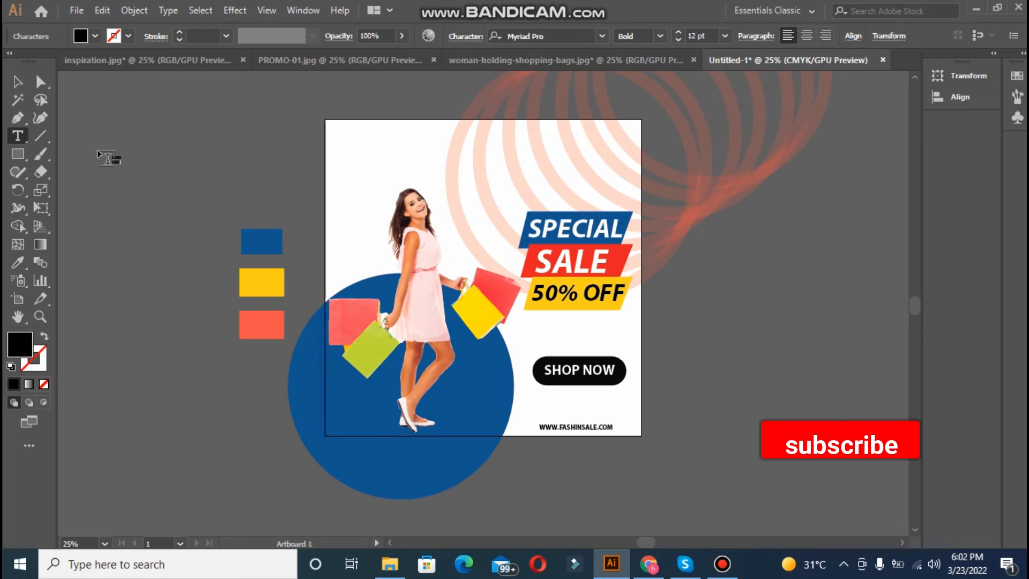
left_click(18, 87)
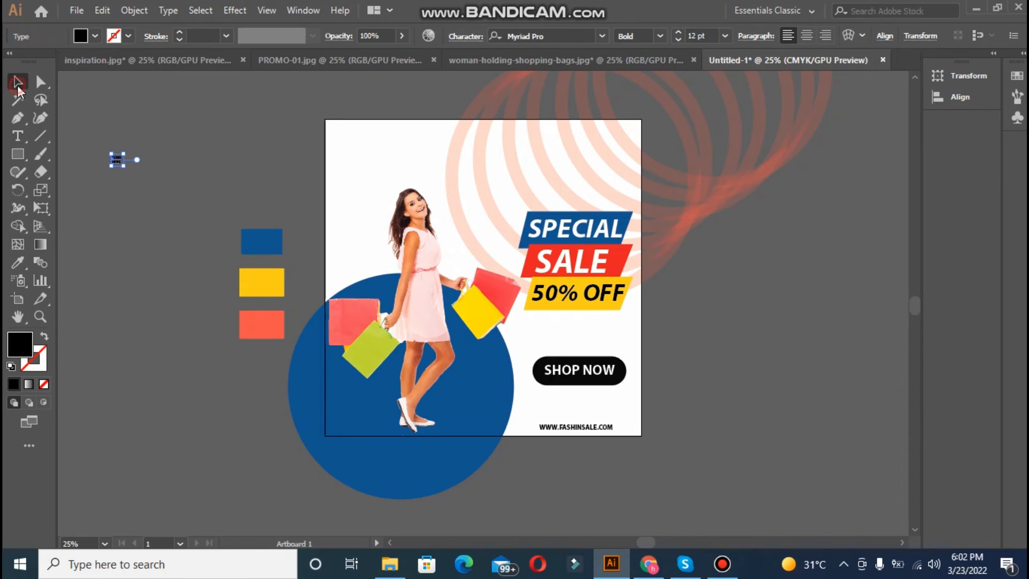
left_click_drag(123, 166, 359, 138)
left_click(223, 182)
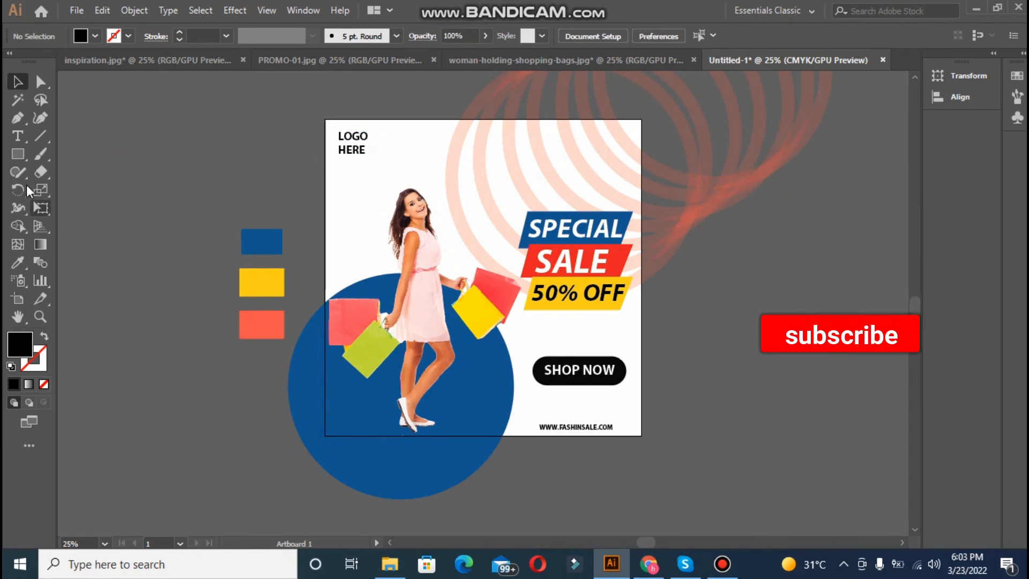
Step: Create a three-sided polygon with a 50 px radius beside the artboard
left_click_drag(15, 156, 76, 206)
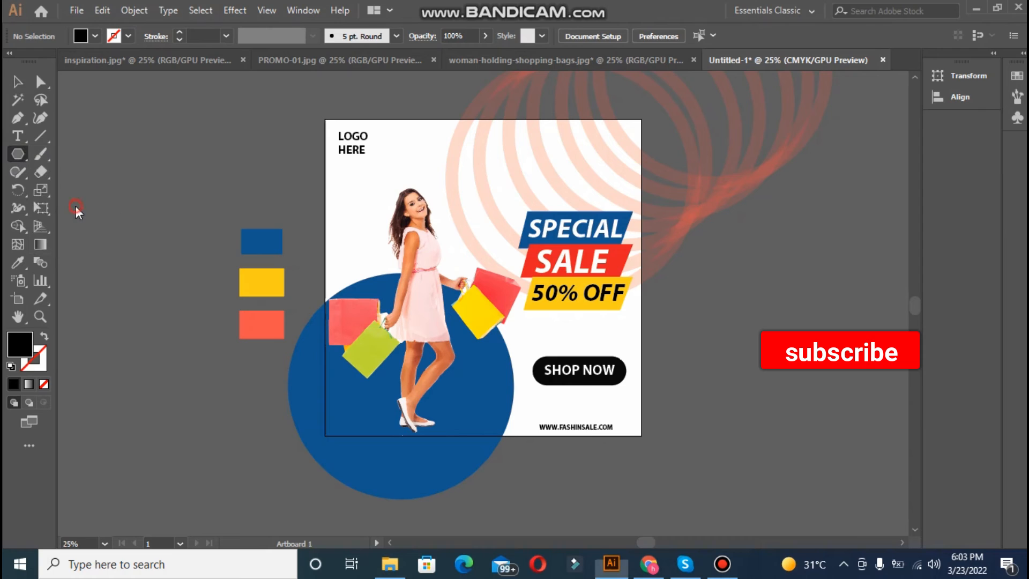
left_click(108, 186)
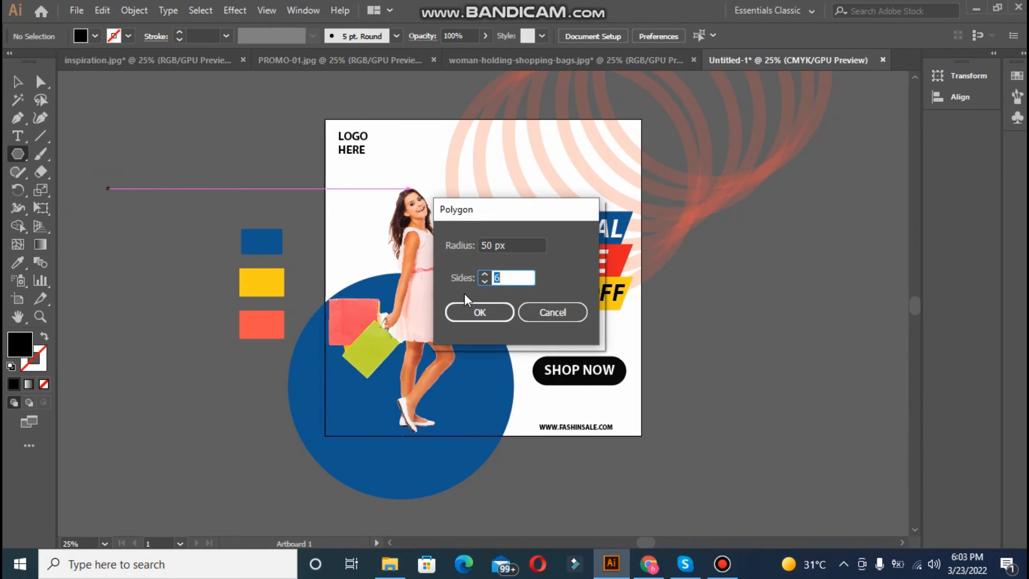
left_click(485, 276)
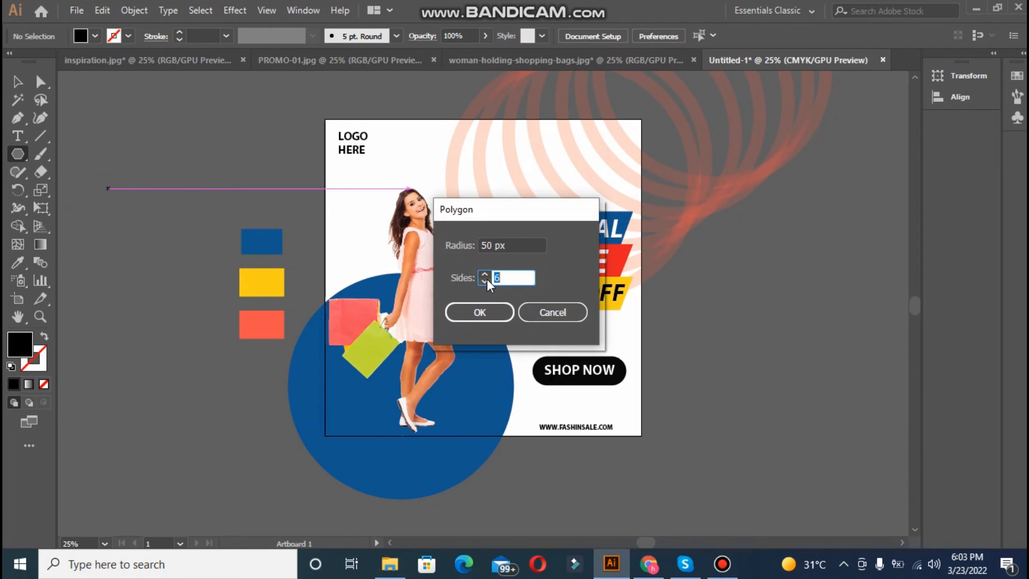
key("Down")
left_click(482, 310)
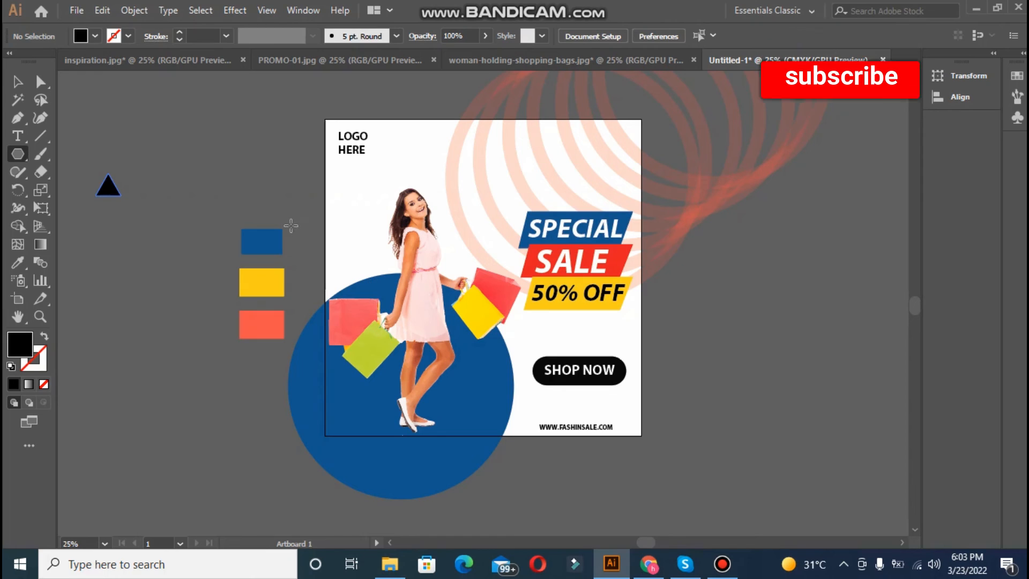
Step: Fill the triangle with the blue sample colour, tilt it and place it above the woman's head, beside LOGO HERE
left_click(18, 82)
left_click(262, 240)
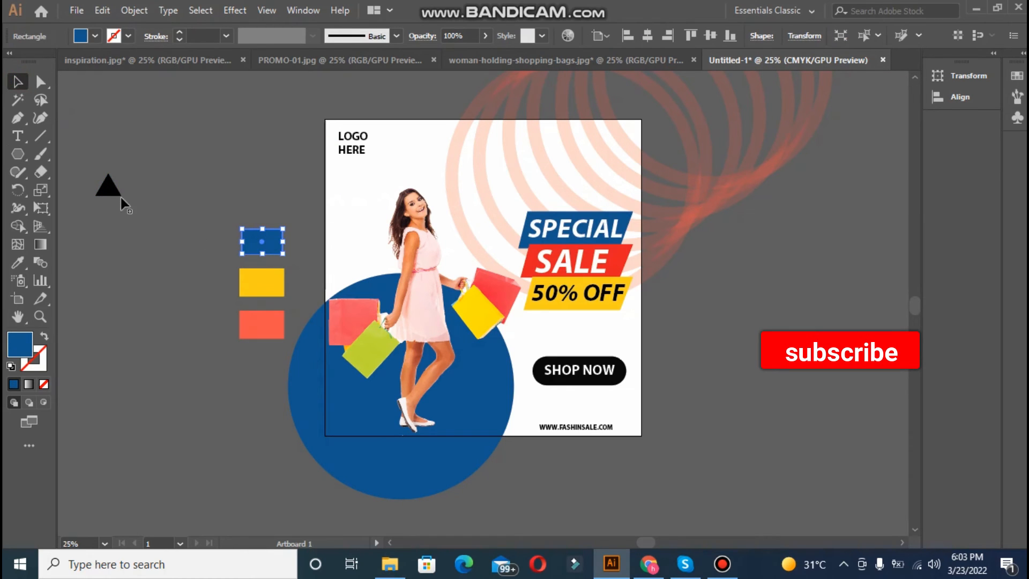
left_click(108, 185)
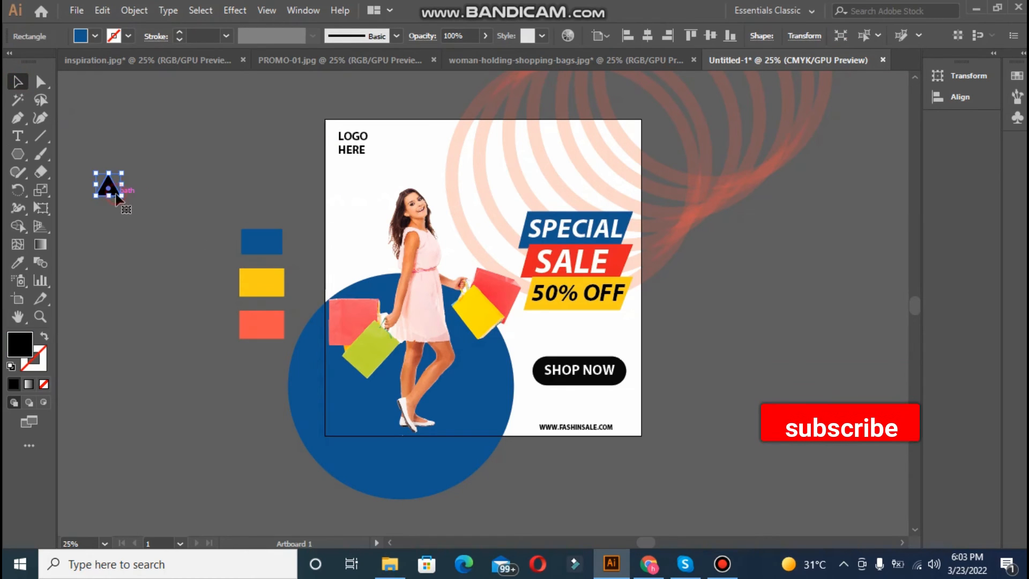
left_click(21, 262)
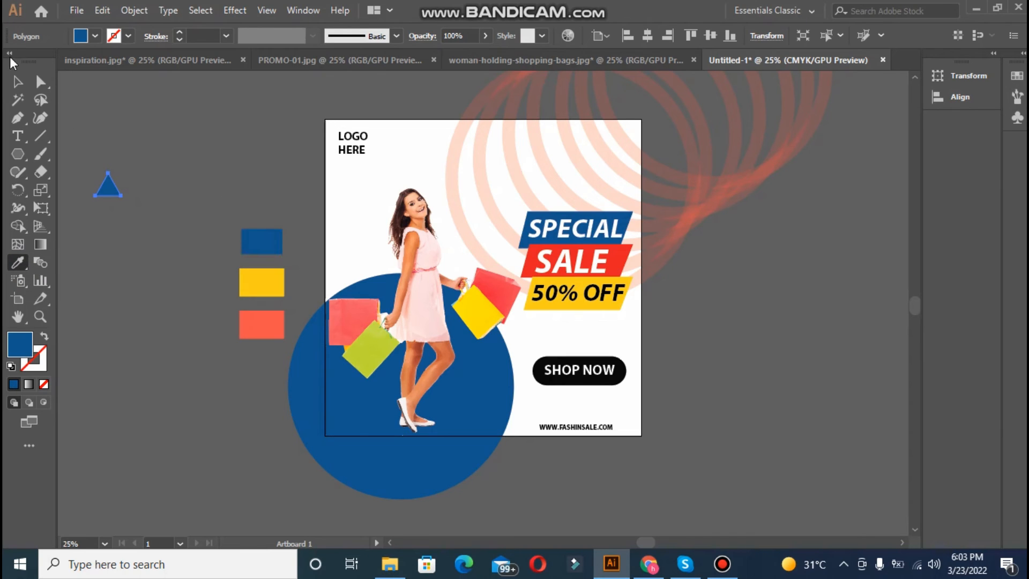
left_click(21, 84)
left_click_drag(114, 188, 442, 177)
left_click(208, 211)
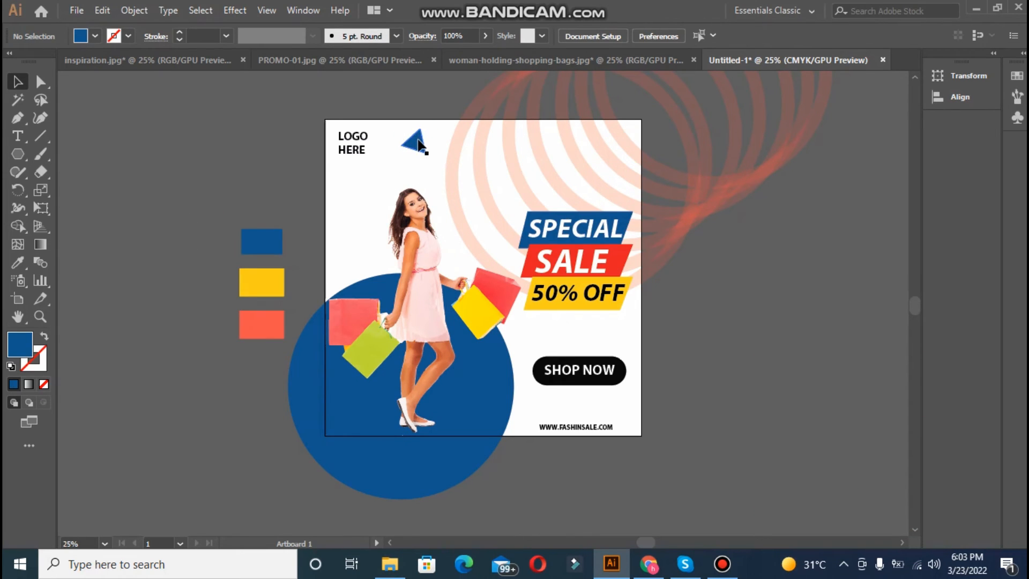
Step: Copy the blue triangle to the left of the woman's shoulder and fill the copy with the yellow sample colour
left_click_drag(419, 144, 364, 255)
left_click(20, 261)
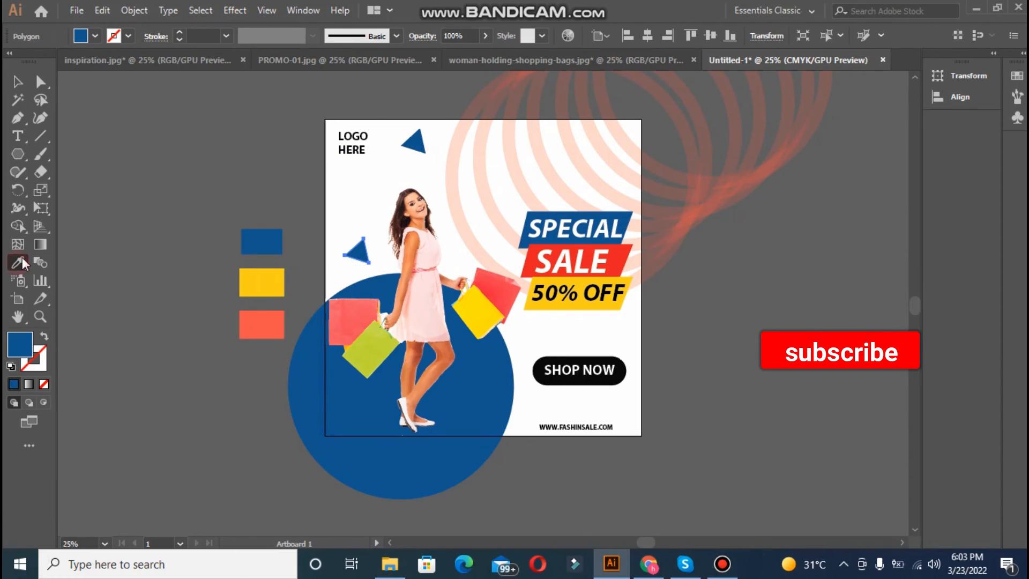
key("v")
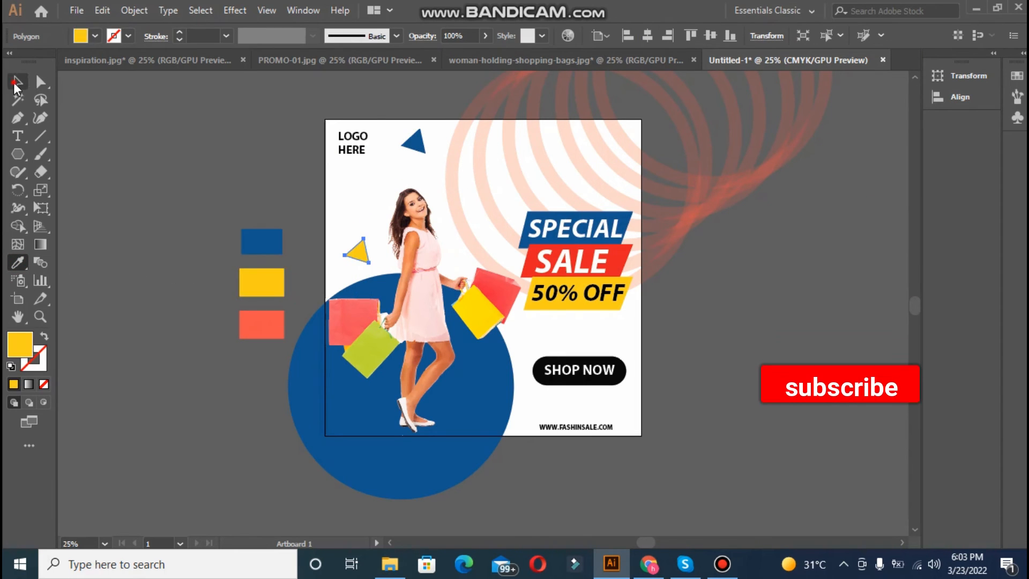
left_click(308, 268)
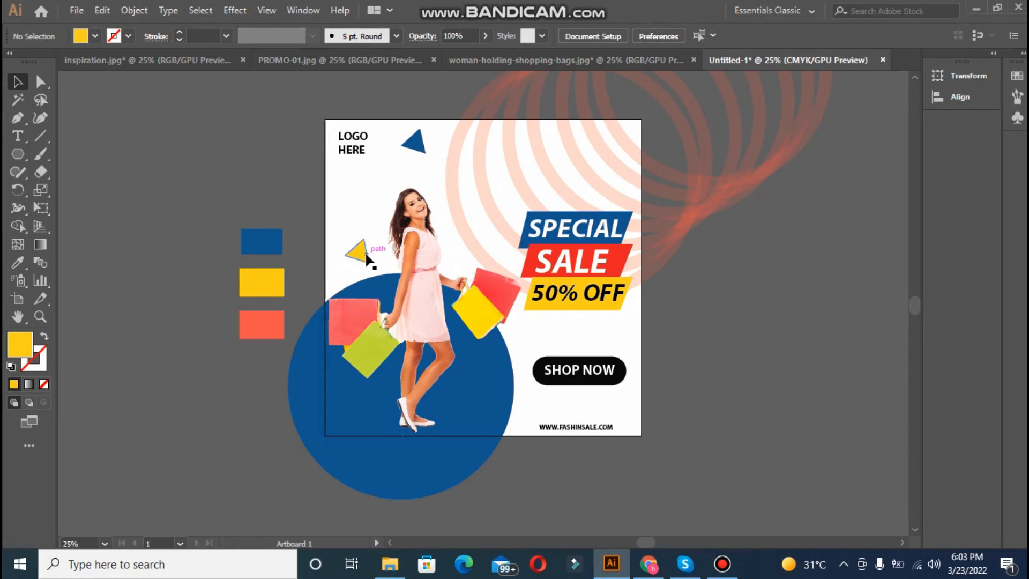
Step: Copy the yellow triangle to just below the SHOP NOW button and fill the copy with the coral sample colour
left_click_drag(367, 260, 541, 411)
left_click(16, 265)
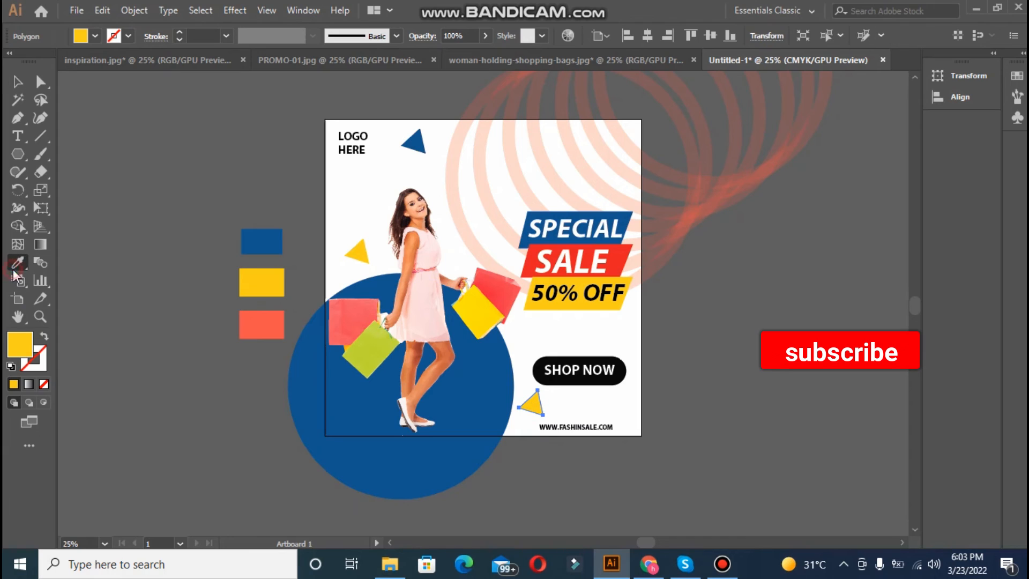
left_click(17, 82)
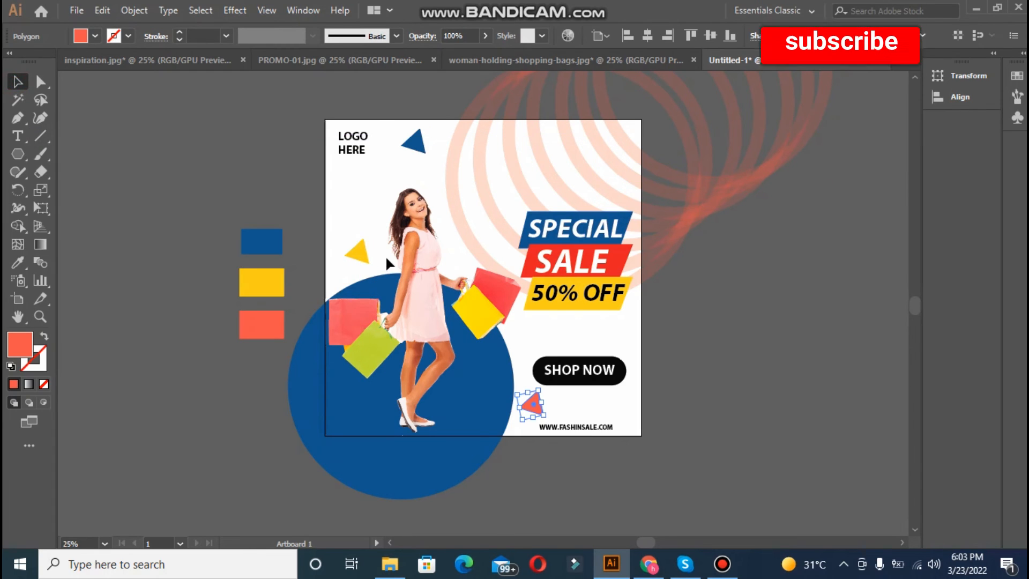
Step: Copy the yellow triangle to the artboard's upper-right area over the rings and fill it with the green shopping bag's colour
left_click_drag(365, 262, 611, 157)
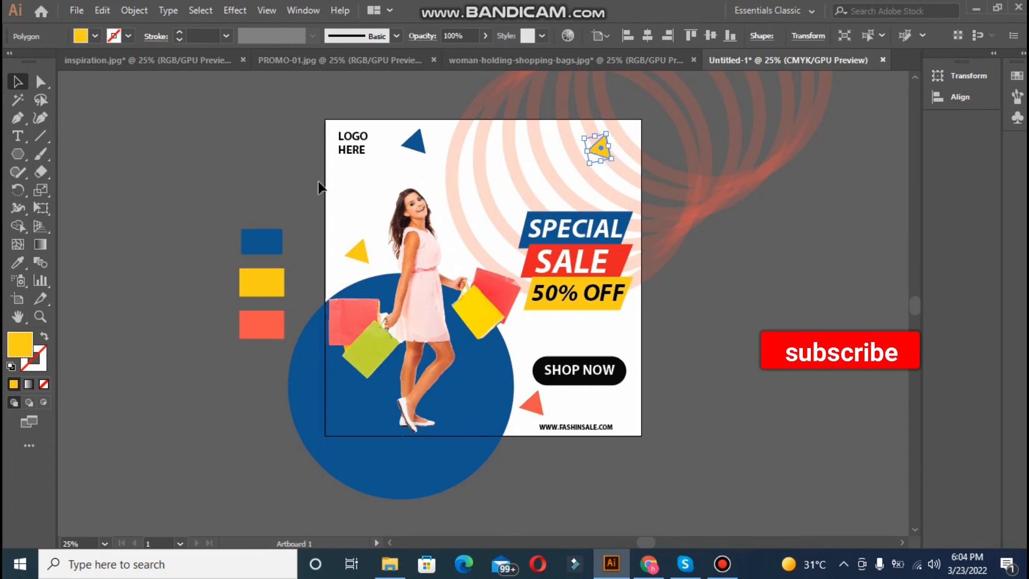
left_click(18, 262)
left_click(369, 354)
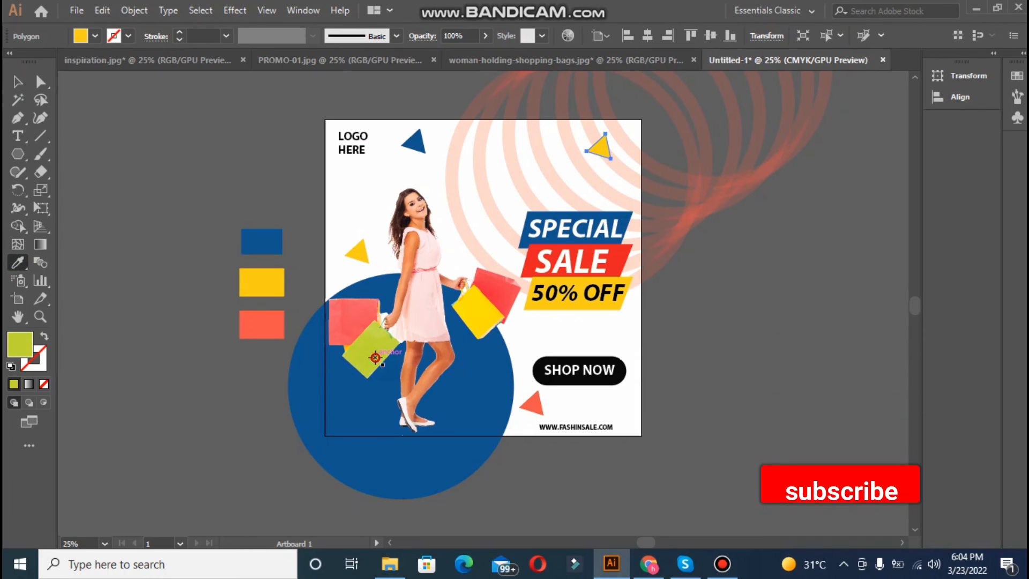
left_click(17, 82)
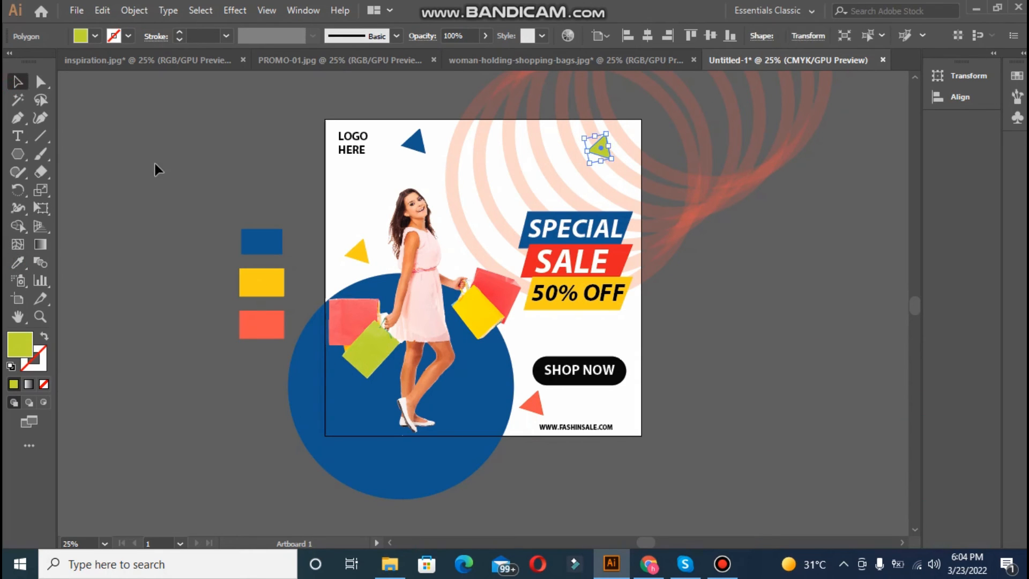
left_click(150, 163)
left_click(18, 154)
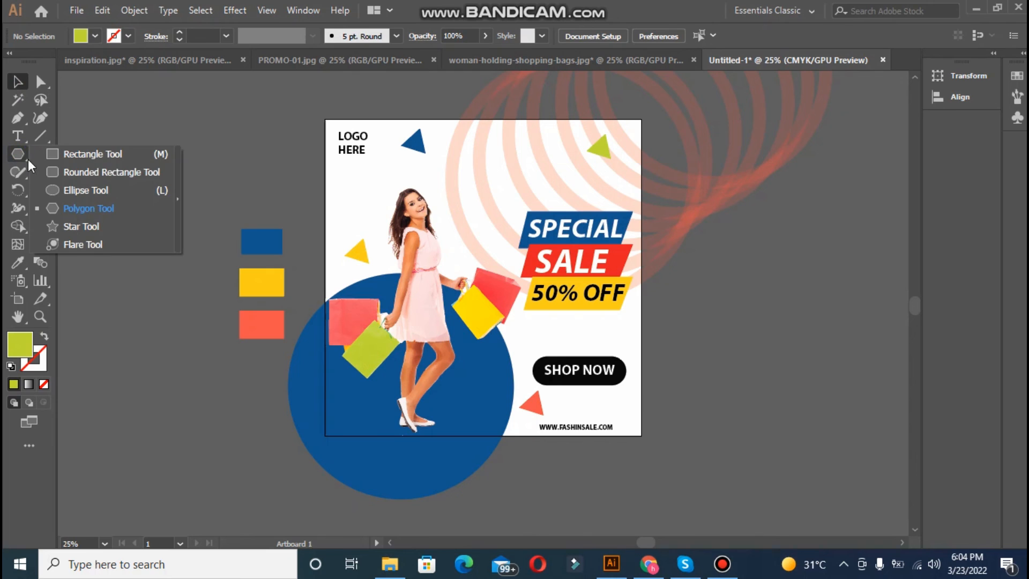
left_click(60, 159)
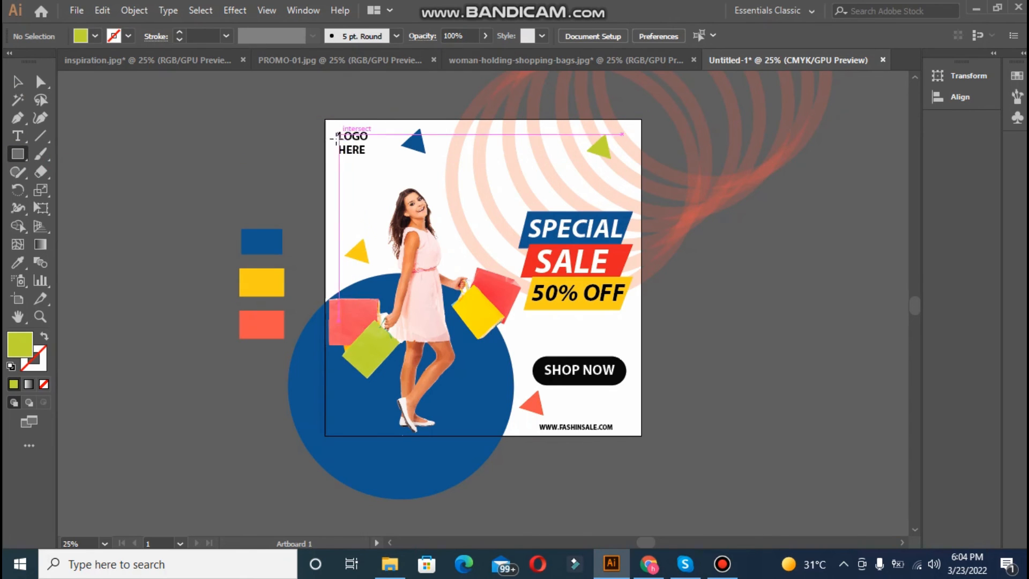
mouse_move(325, 118)
left_mouse_down()
mouse_move(671, 448)
mouse_move(654, 439)
left_mouse_up()
key("ctrl+z")
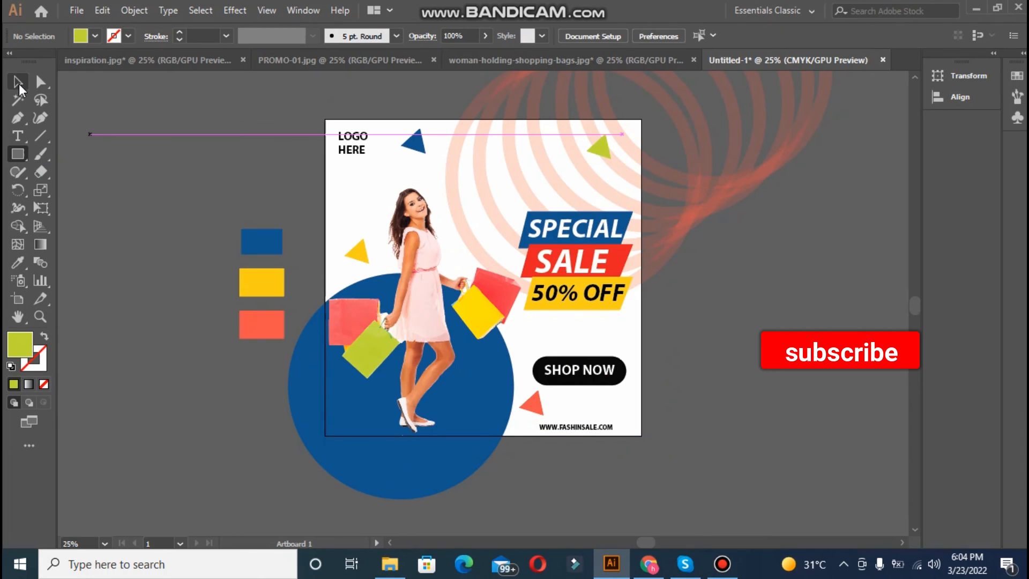
Step: Align the SPECIAL SALE banners, the 50% OFF banner and the SHOP NOW button on their horizontal centres
left_click(19, 84)
left_click(576, 241)
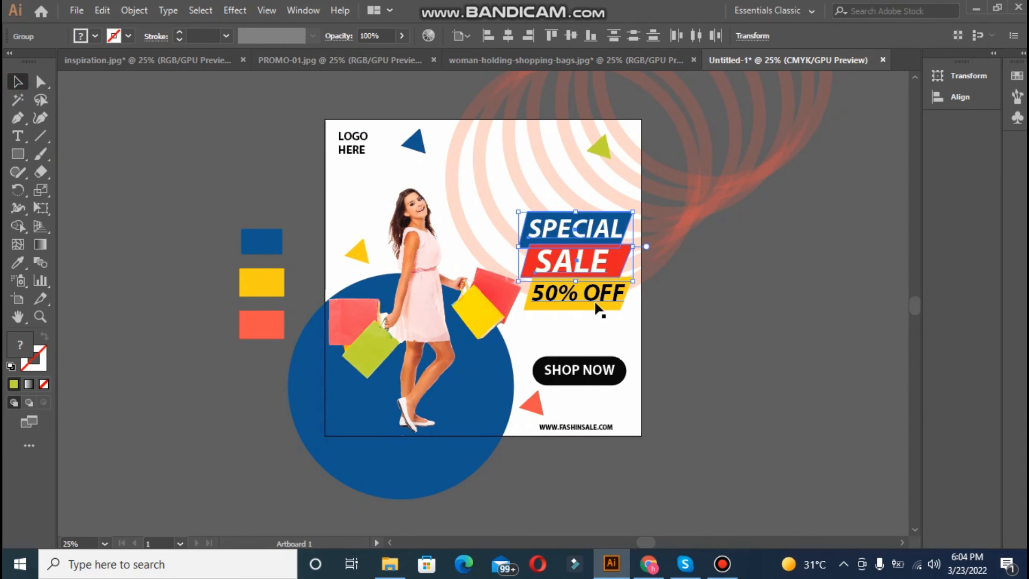
left_click(598, 369, "shift")
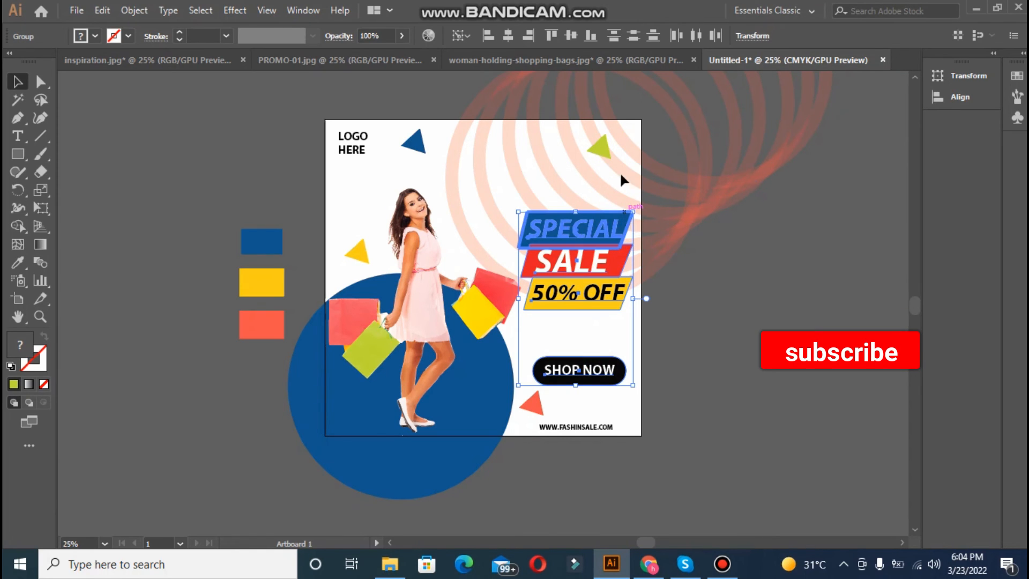
left_click(508, 36)
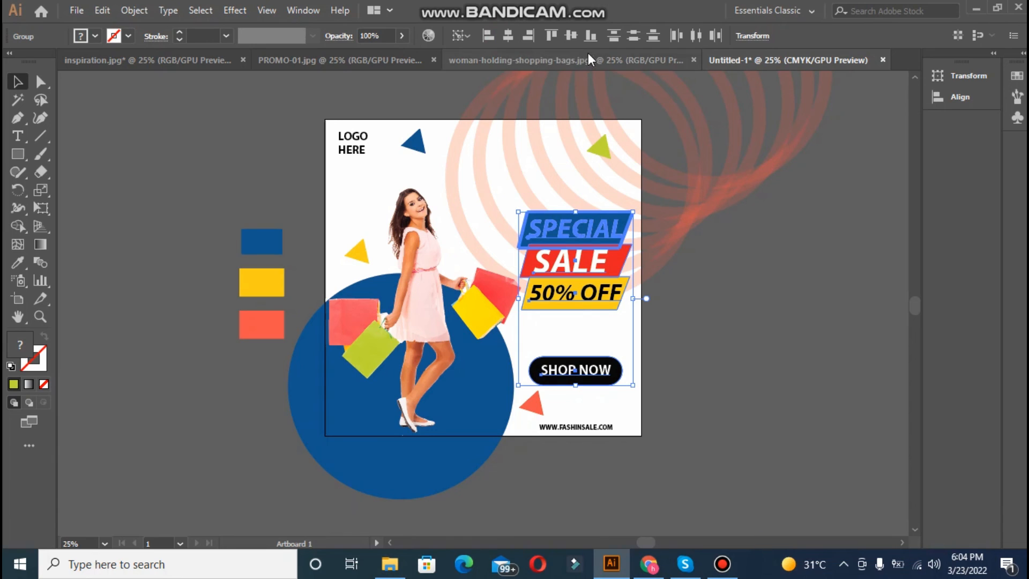
left_click(795, 208)
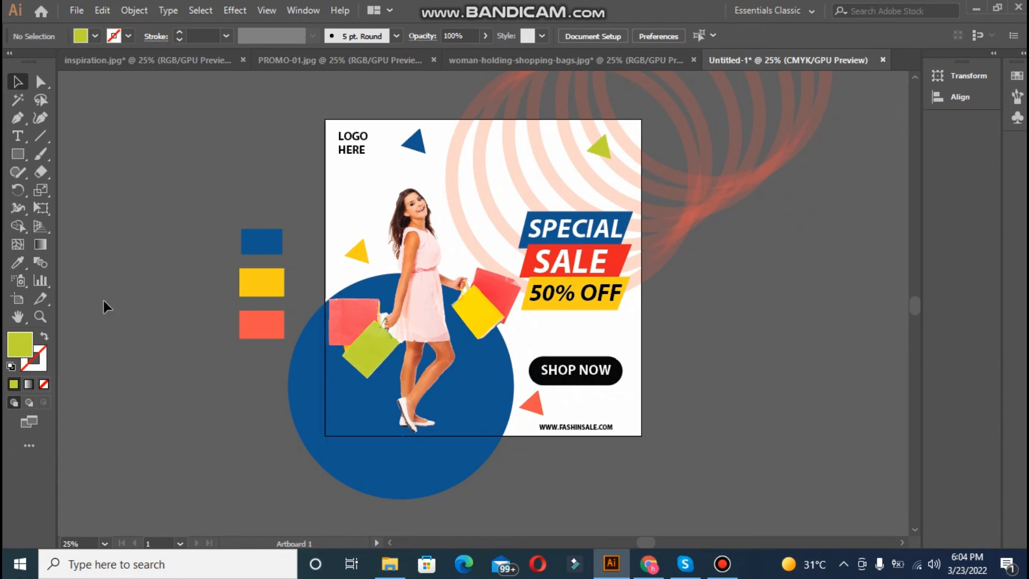
Step: Draw a small circle beside the artboard and turn it into an unfilled ring with a 4 pt green stroke
left_click_drag(19, 155, 60, 193)
left_click_drag(142, 152, 162, 172)
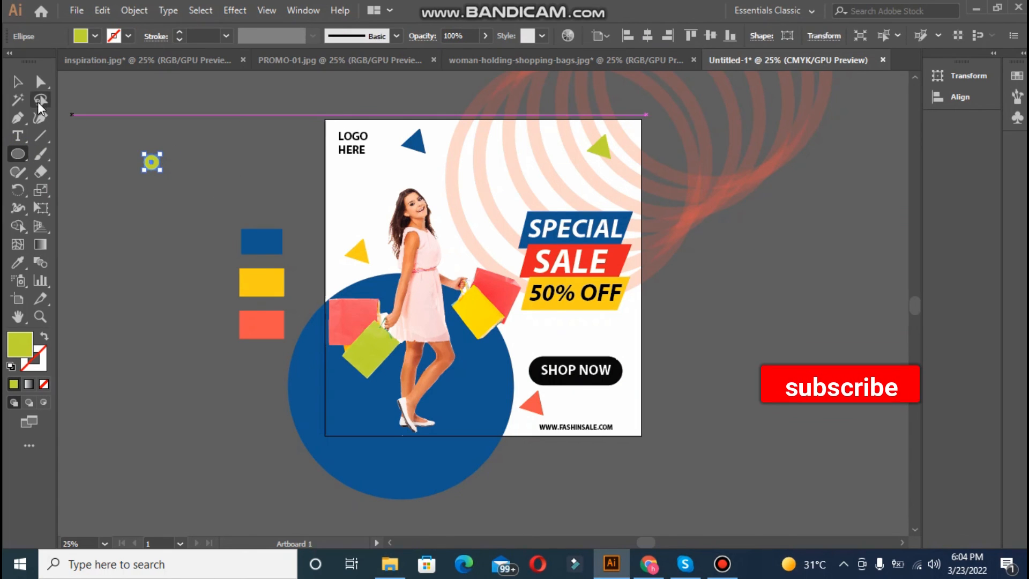
key("v")
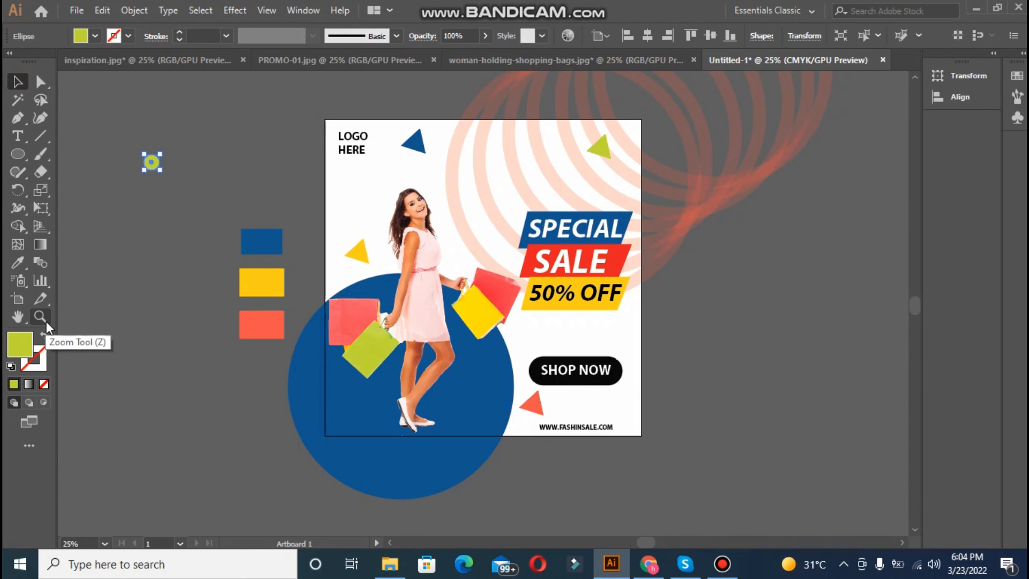
left_click(44, 335)
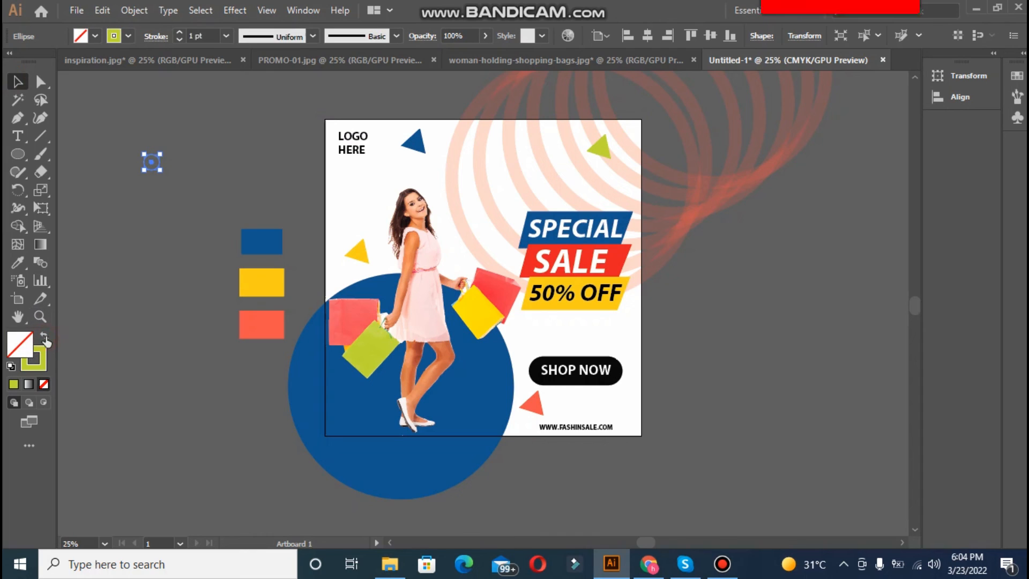
left_click(179, 31)
left_click(179, 31)
left_click(179, 31)
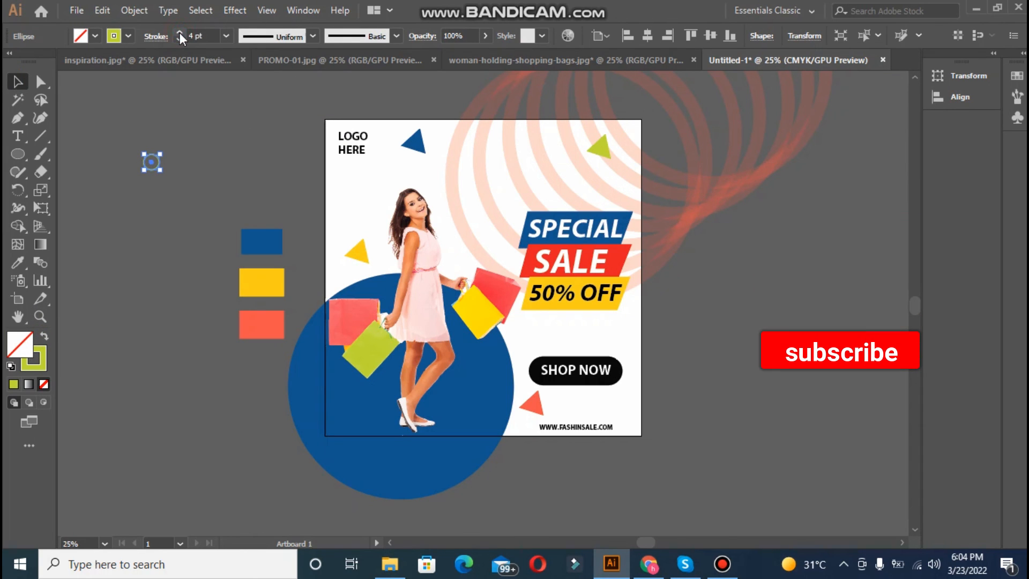
left_click(146, 176)
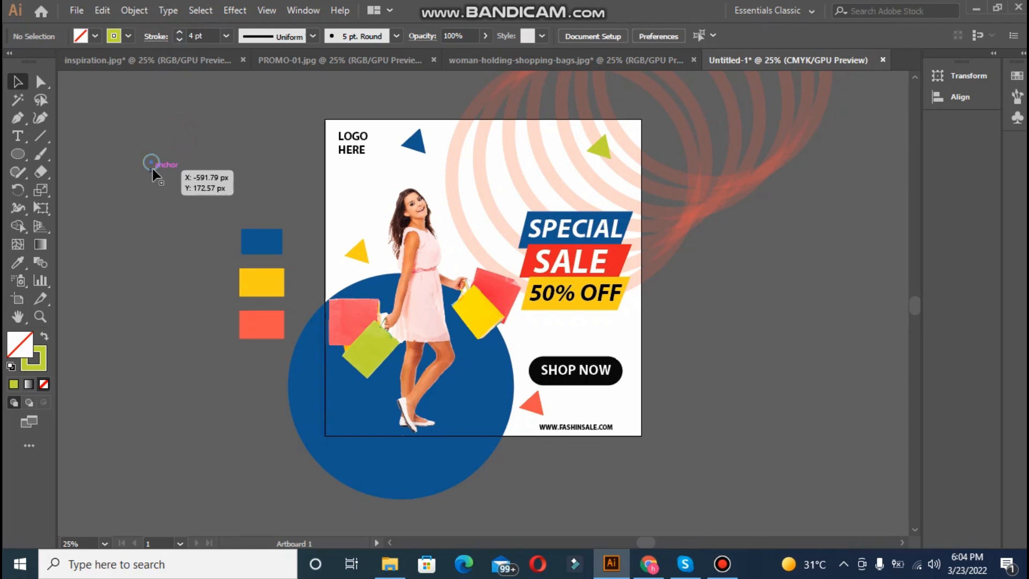
Step: Place the green ring below LOGO HERE and a copy below the 50% OFF banner, giving the copy a 4 pt stroke in the blue sample colour
left_click_drag(262, 181, 600, 335)
left_click(18, 264)
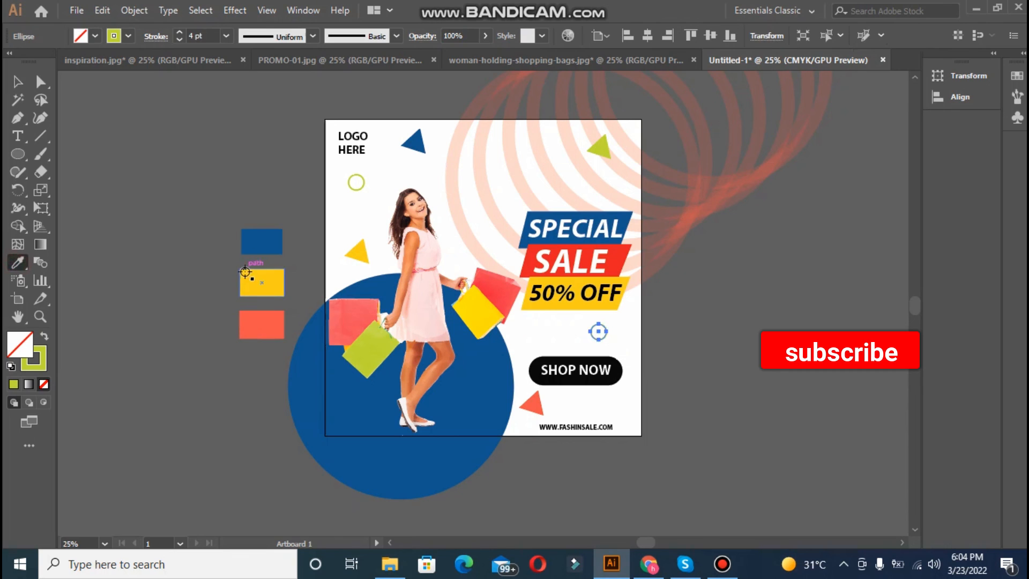
left_click(263, 242)
left_click(45, 336)
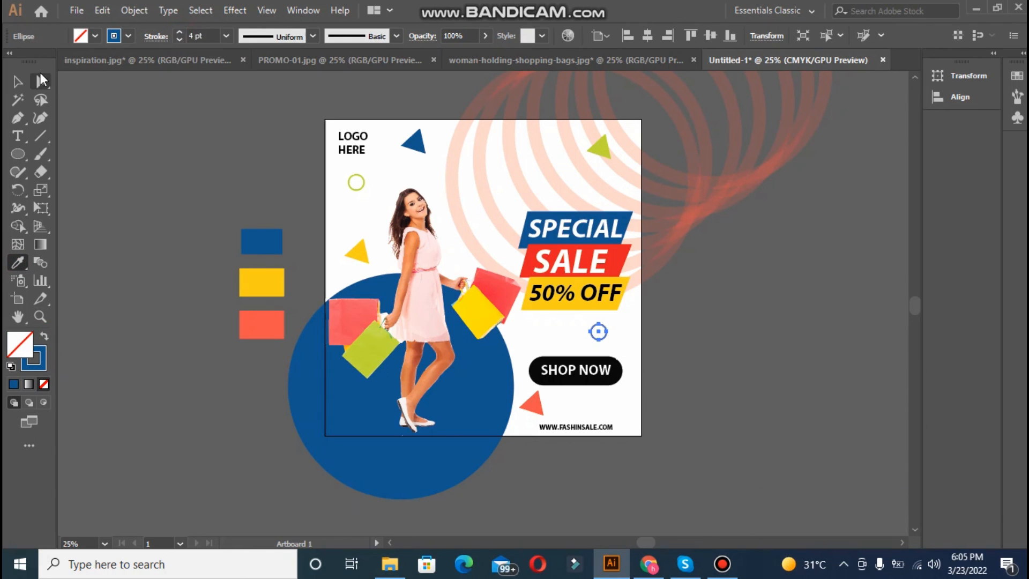
left_click(16, 82)
left_click(155, 187)
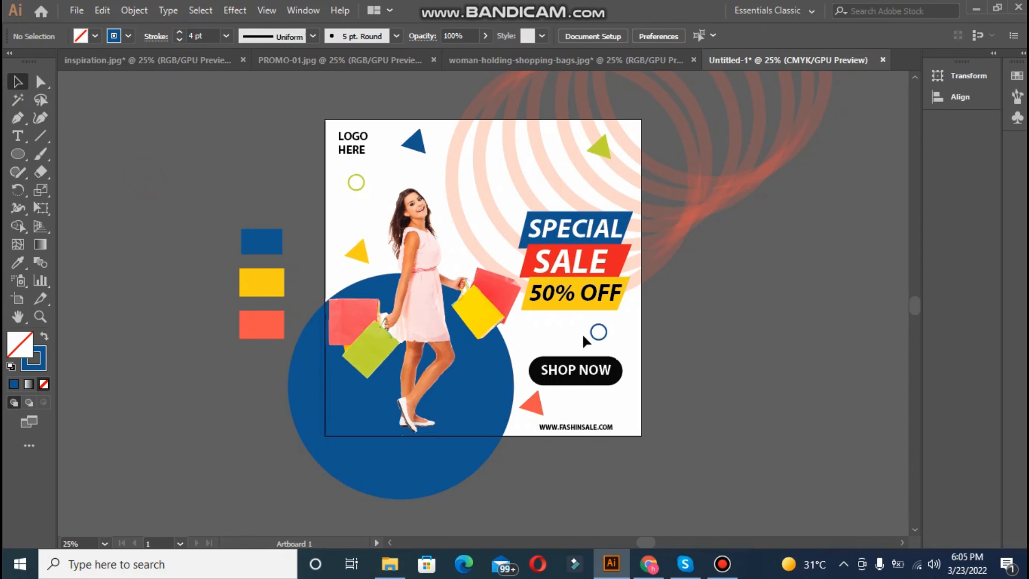
Step: Copy the blue ring to below the SHOP NOW button and give the copy a 3 pt stroke in the yellow sample colour
left_click_drag(600, 334, 597, 407)
left_click(21, 259)
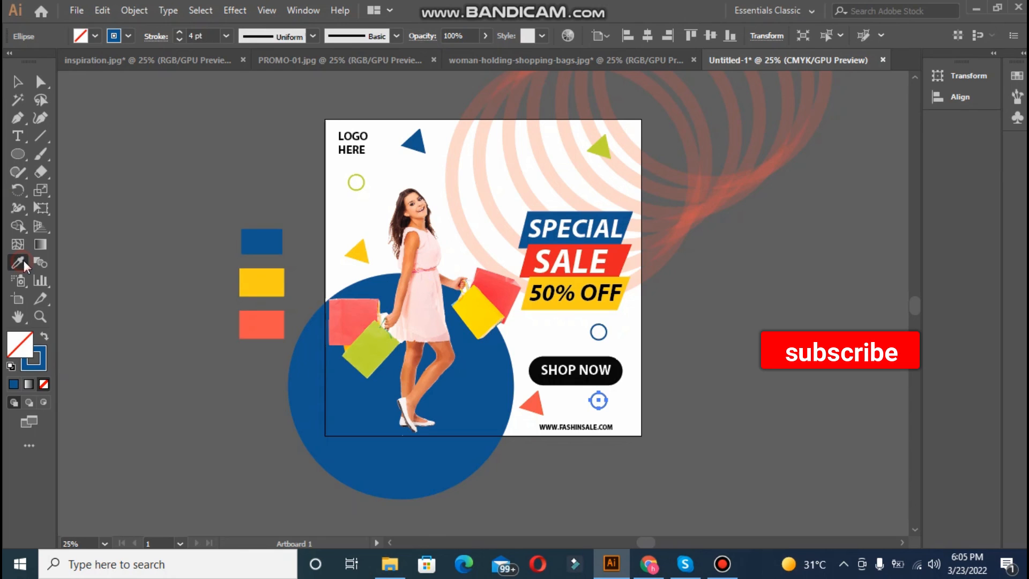
left_click(260, 289)
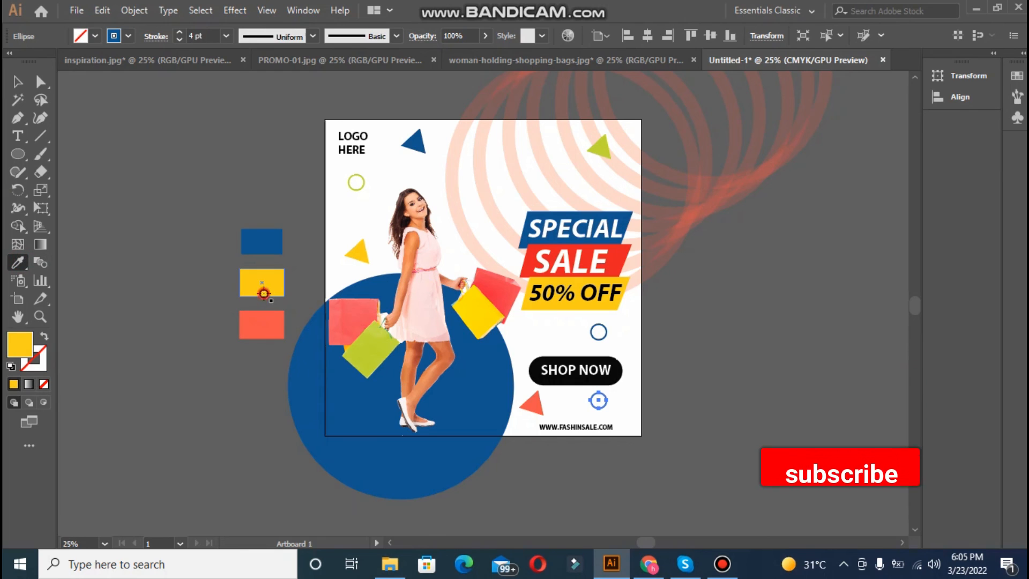
left_click(49, 337)
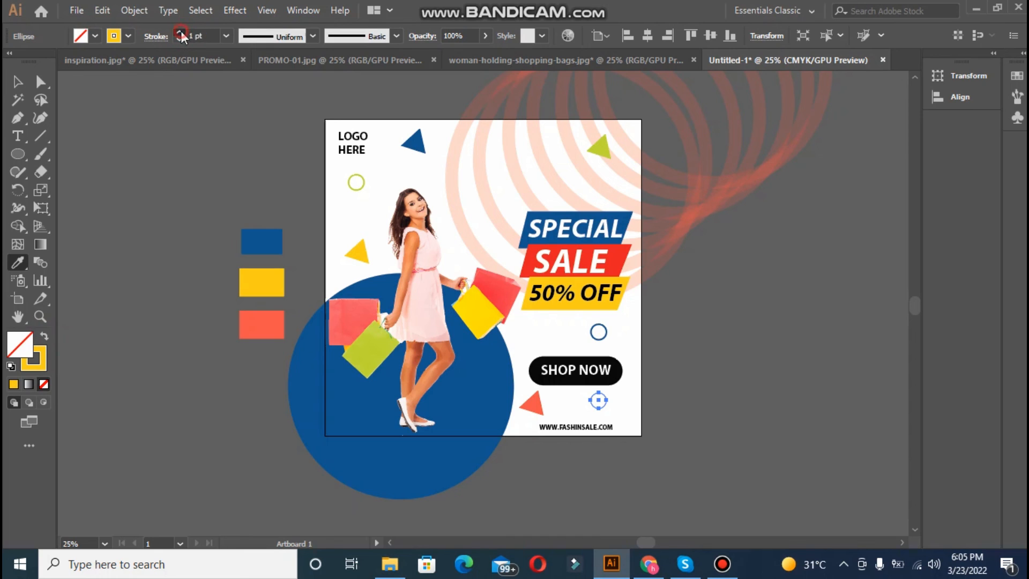
left_click(18, 82)
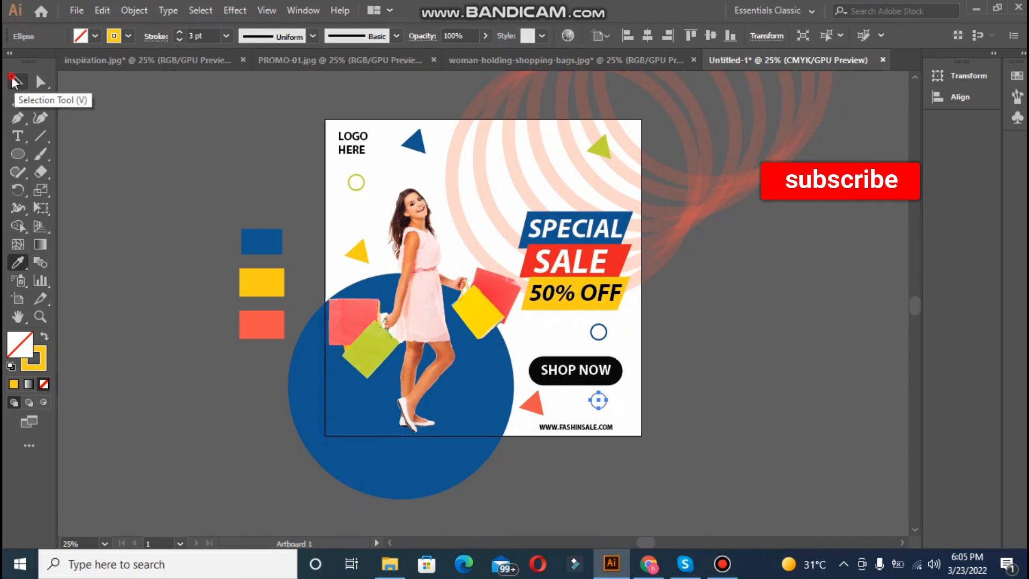
left_click(161, 173)
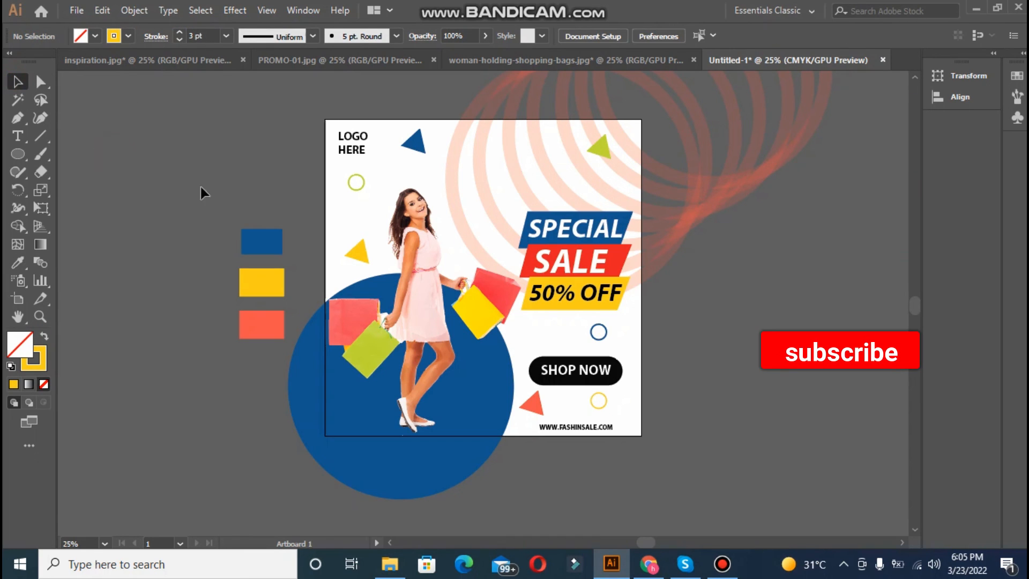
Step: Draw a rectangle covering the whole artboard and give it a solid yellow fill without a stroke
left_click(19, 155)
left_click(91, 154)
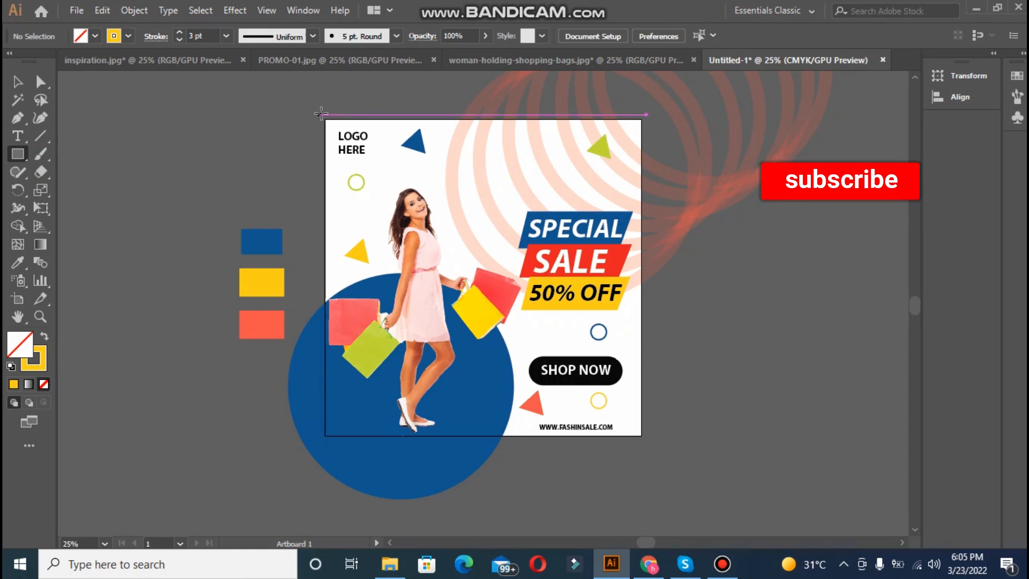
left_click_drag(325, 119, 640, 438)
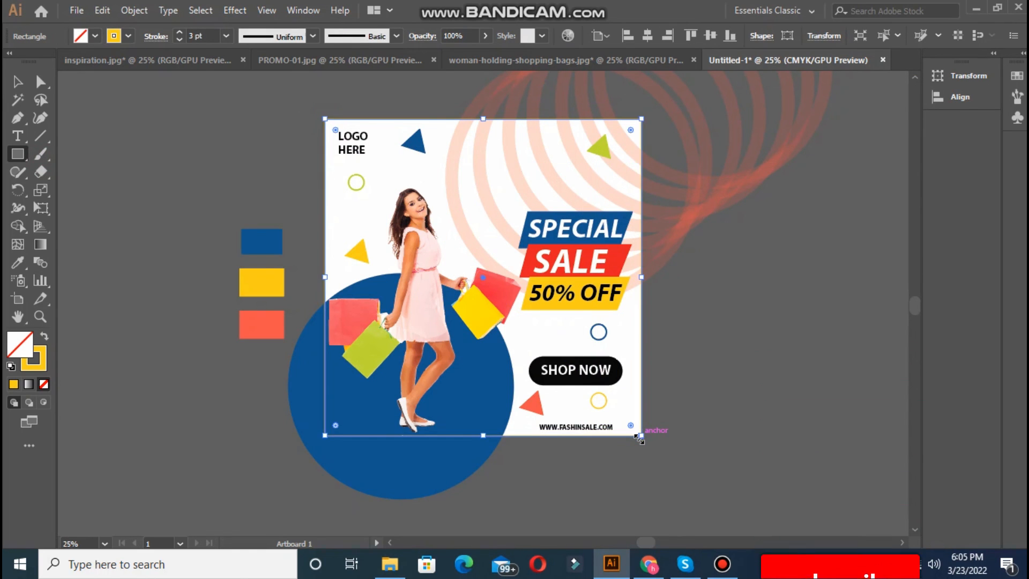
left_click(45, 339)
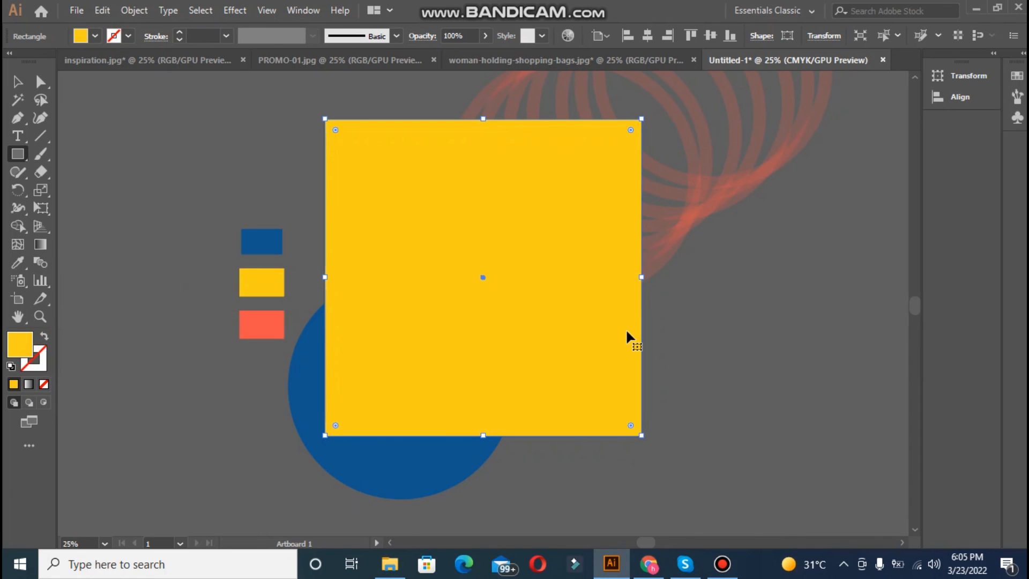
Step: Make a clipping mask from all the artwork, using the artboard-sized rectangle to trim everything to the artboard
key("ctrl+a")
right_click(515, 224)
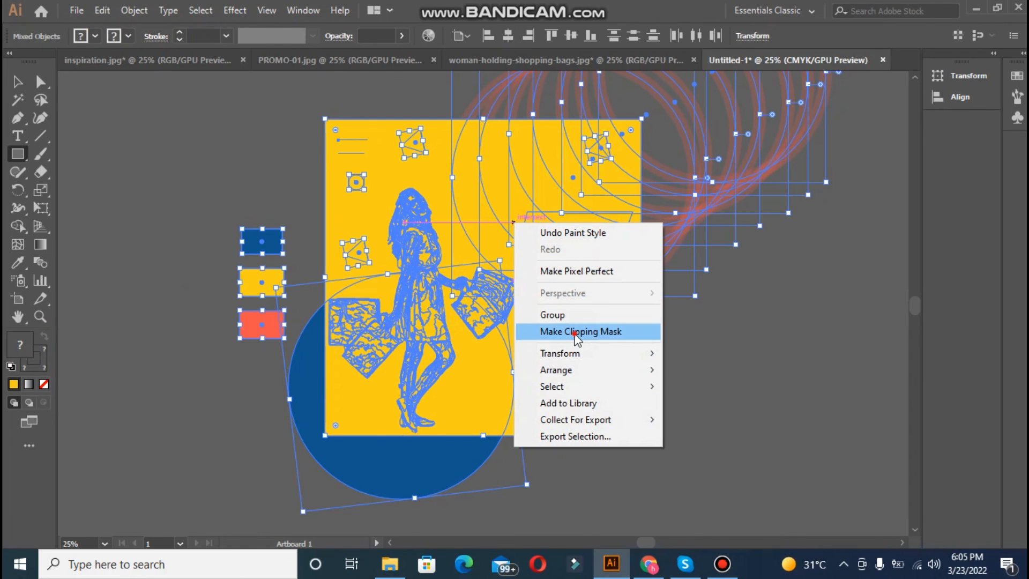
left_click(572, 333)
key("v")
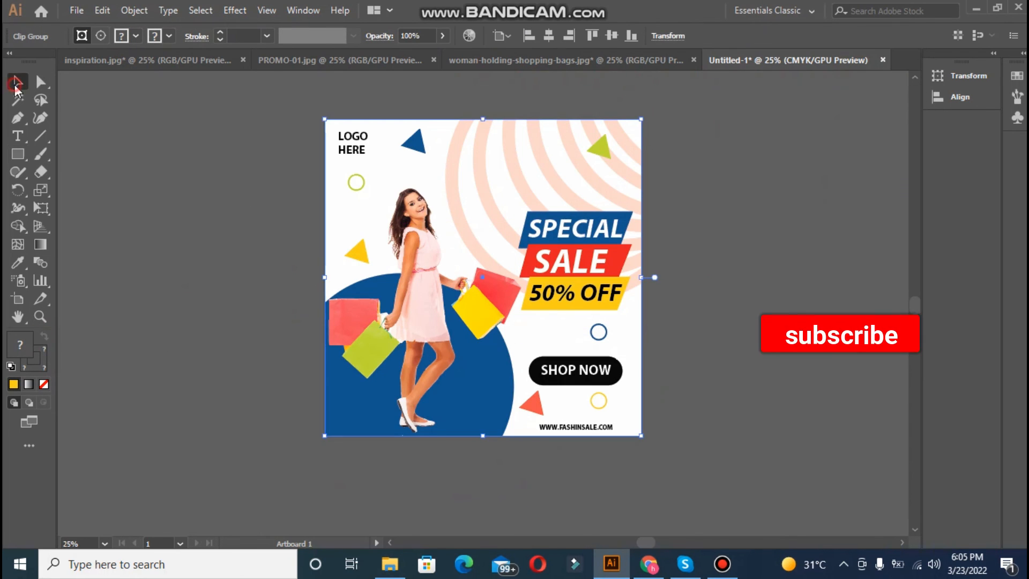
left_click(125, 157)
key("ctrl+0")
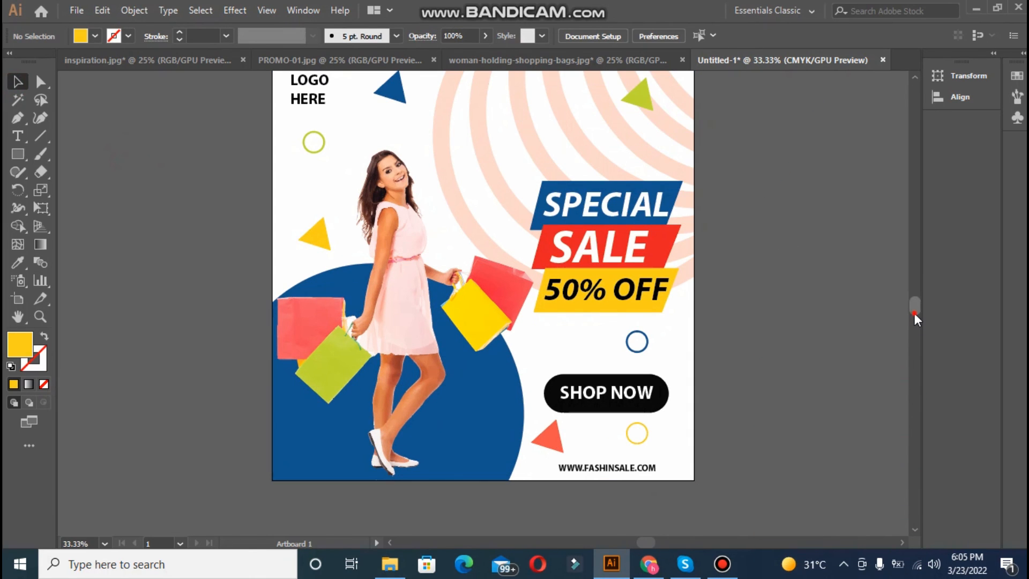
left_click_drag(915, 314, 915, 311)
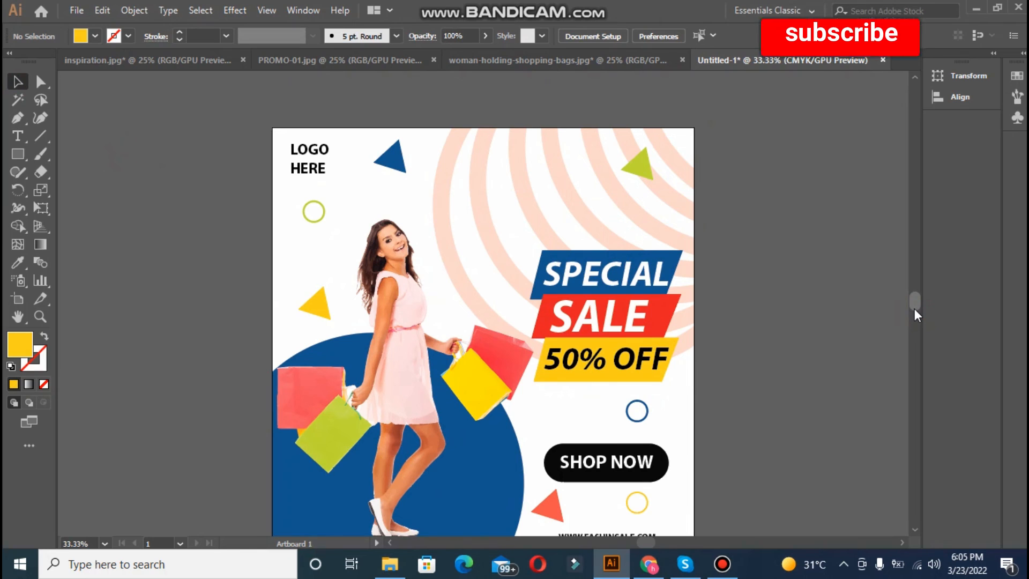